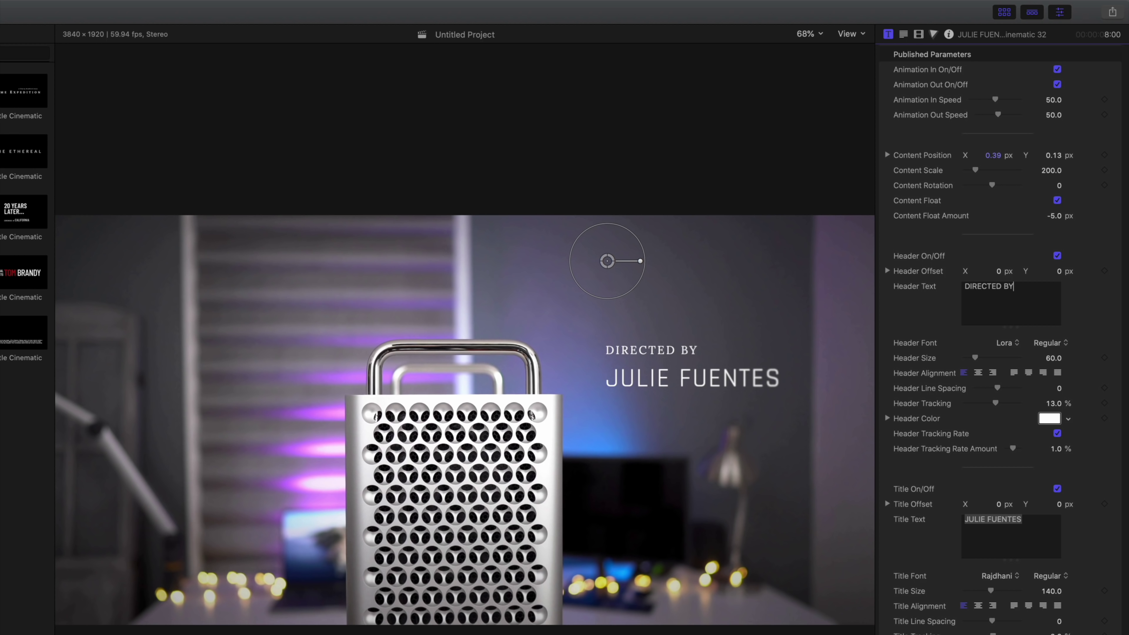
Replace the opening title's name line with the director's full name and set the header font style to Lora Bold Italic
{"action": "left_click", "coordinate": [1020, 536]}
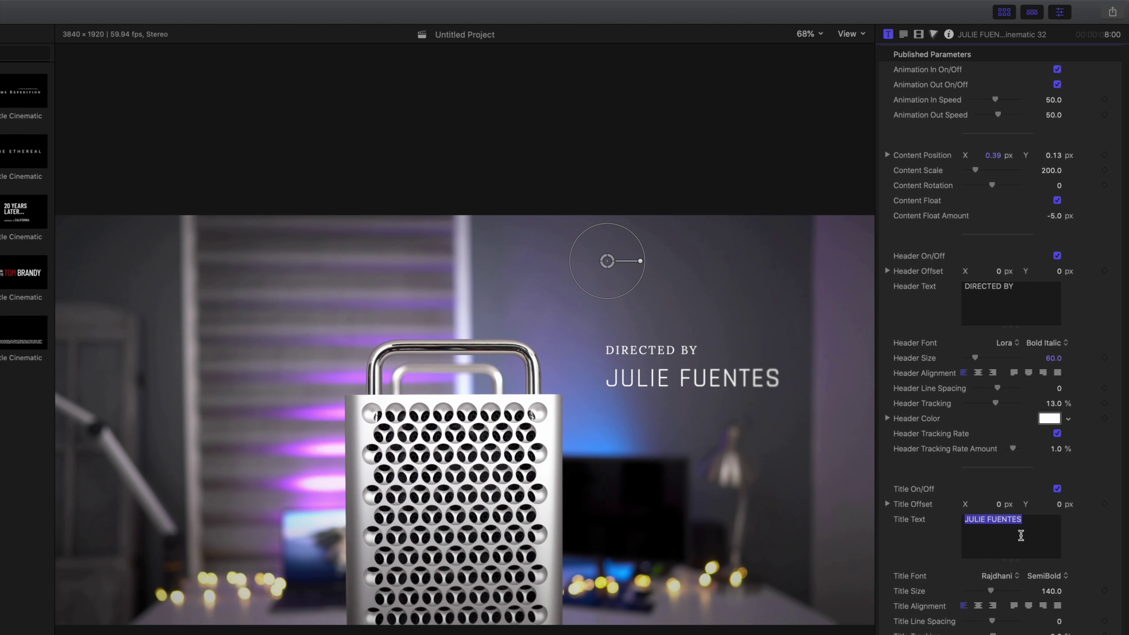
{"action": "type", "text": "JEFF BENJAM"}
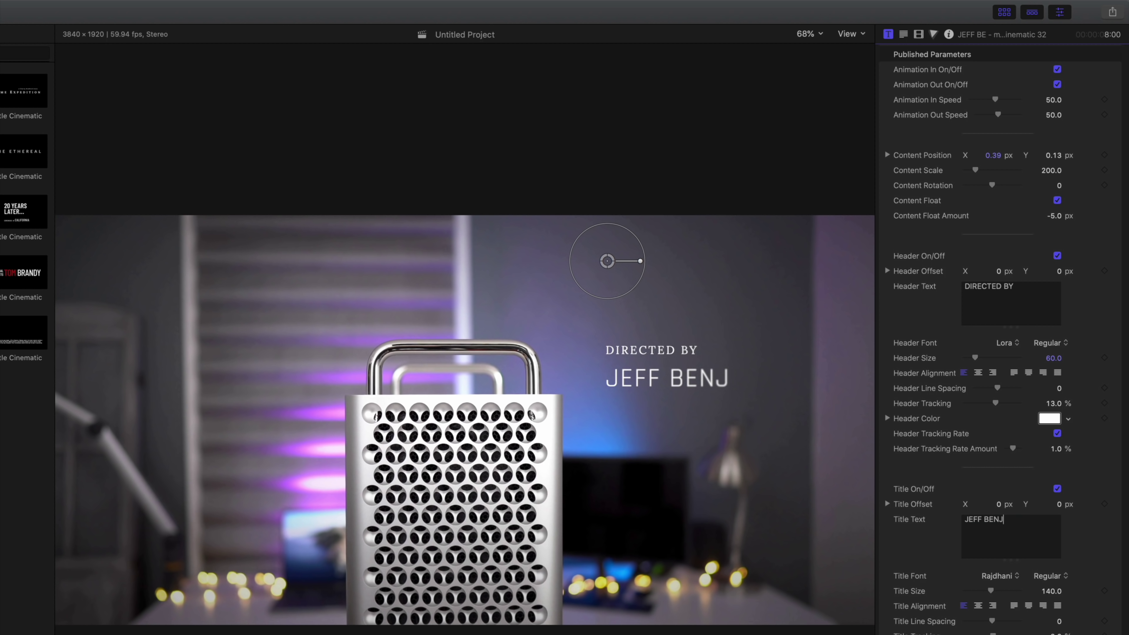
{"action": "type", "text": "IN"}
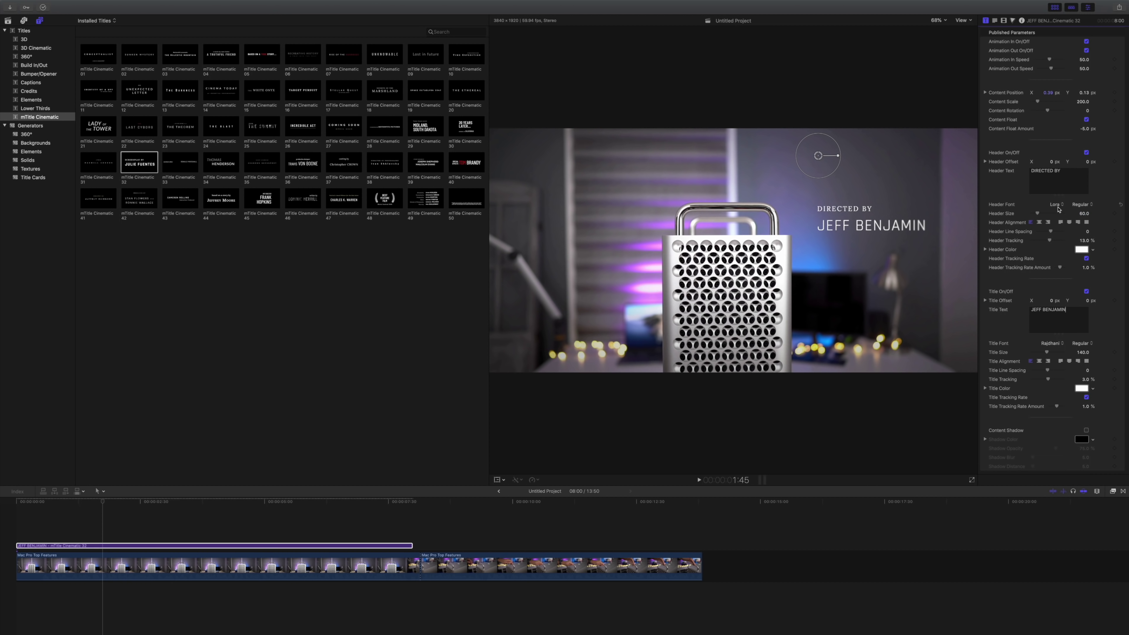
{"action": "left_click", "coordinate": [1058, 205]}
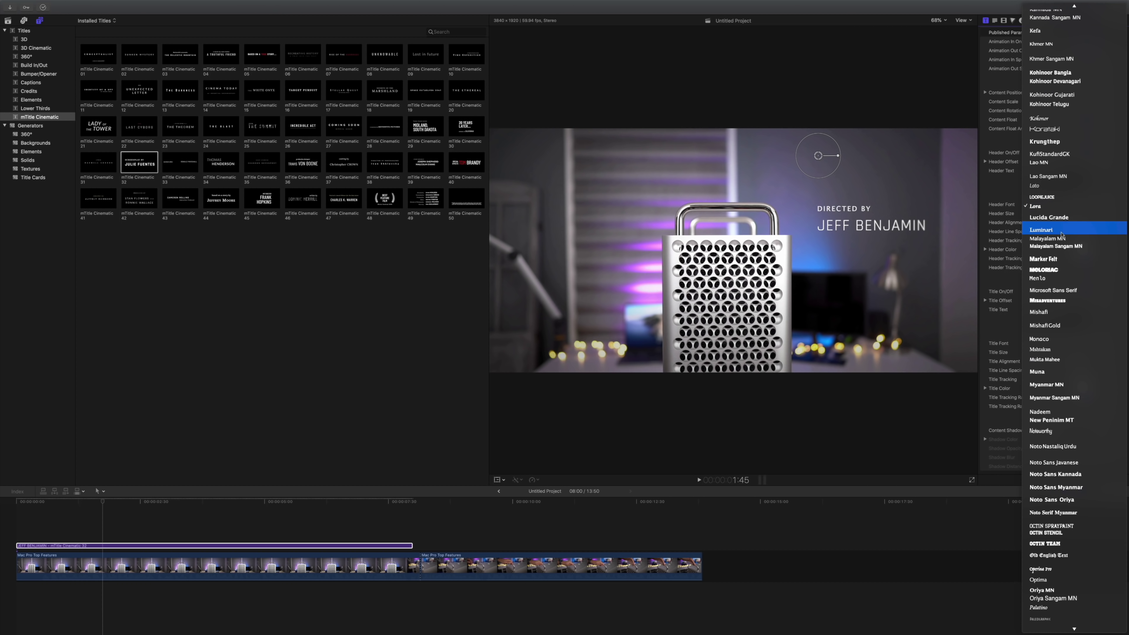
{"action": "left_click", "coordinate": [1046, 211]}
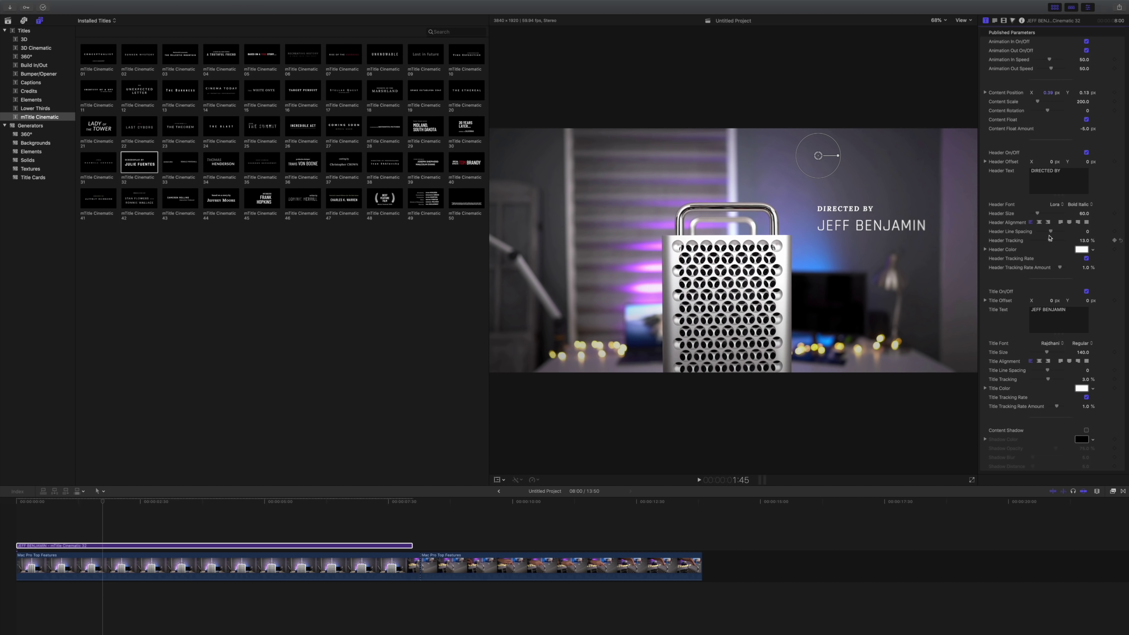
Play the opening title from the start of the timeline in full screen, then return to the editing view
{"action": "left_click", "coordinate": [8, 536]}
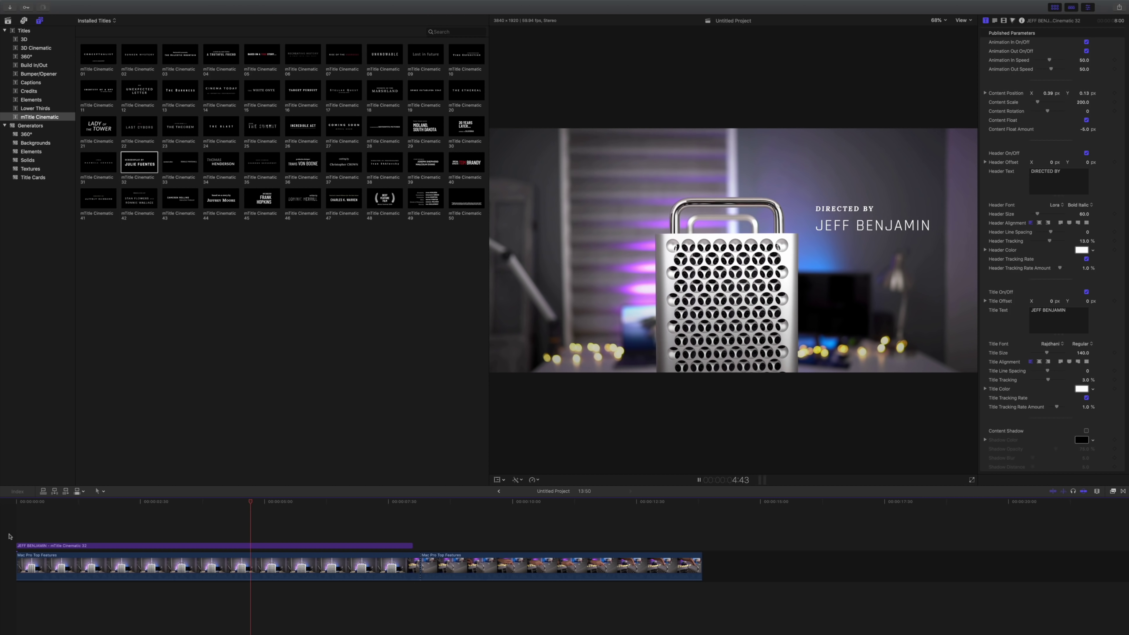
{"action": "key", "text": "shift+super+f"}
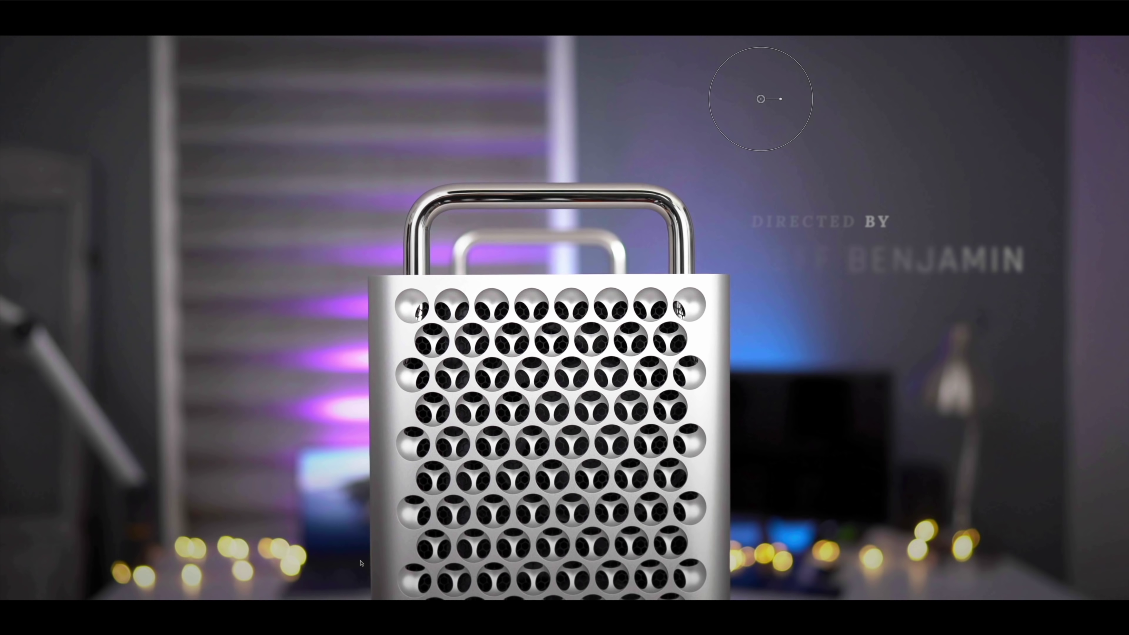
{"action": "key", "text": "Escape"}
{"action": "key", "text": "space"}
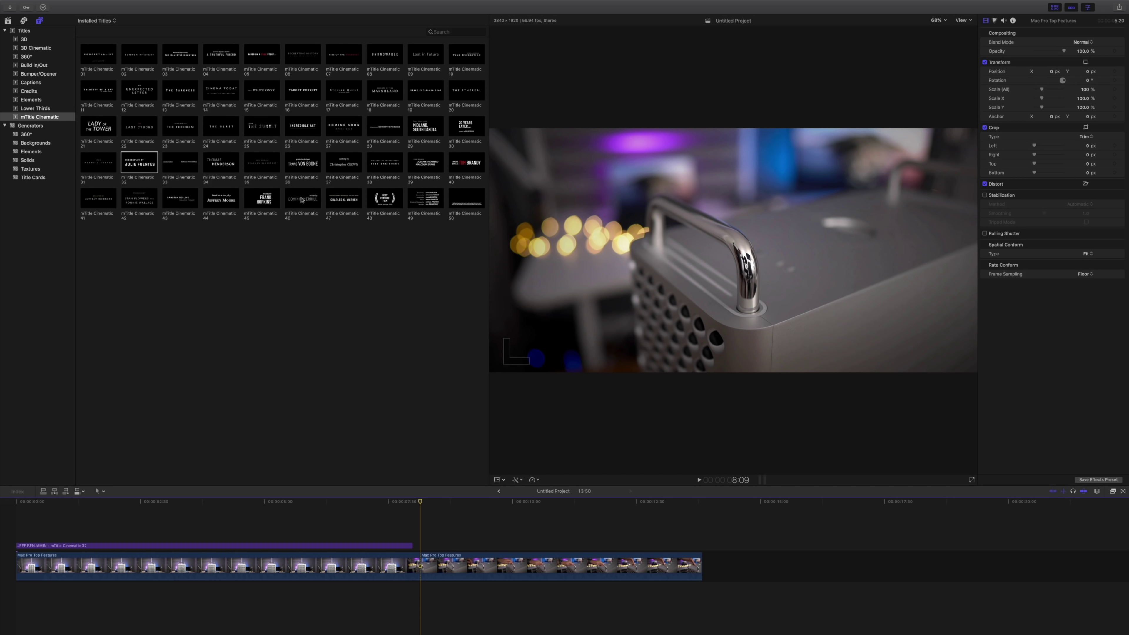
Add the mTitle Cinematic 45 title above the second Mac Pro clip and trim it to the clip's end
{"action": "left_click_drag", "start_coordinate": [265, 200], "coordinate": [421, 534]}
{"action": "key", "text": "Down"}
{"action": "key", "text": "alt+bracketright"}
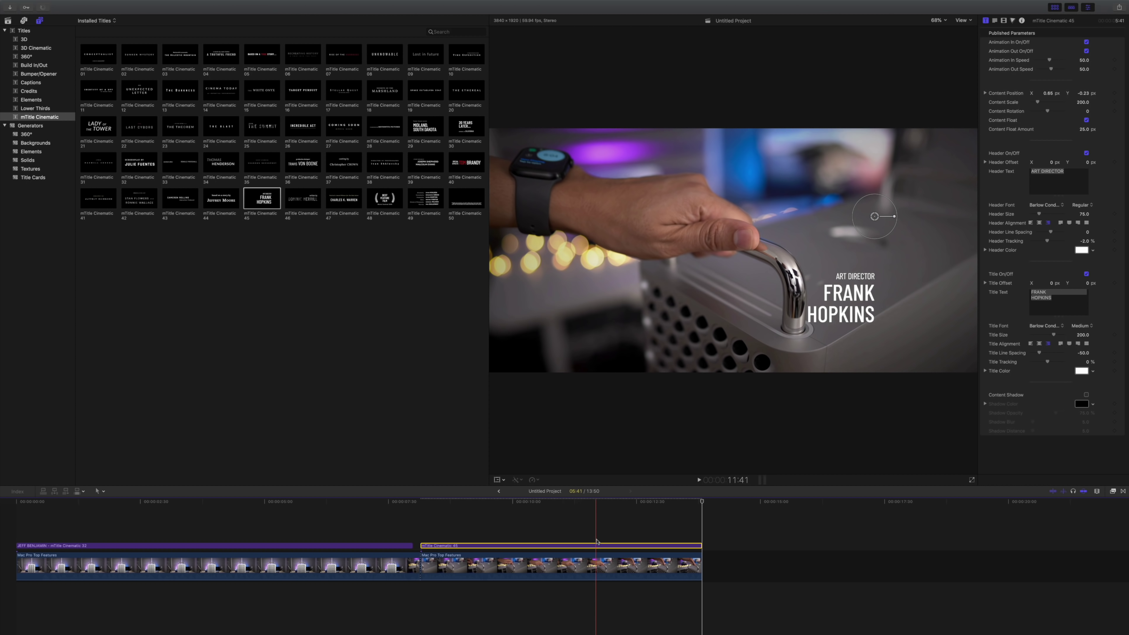
Move the second title horizontally towards the frame's right edge, clear of the Mac Pro handle
{"action": "left_click", "coordinate": [559, 539]}
{"action": "left_click", "coordinate": [559, 545]}
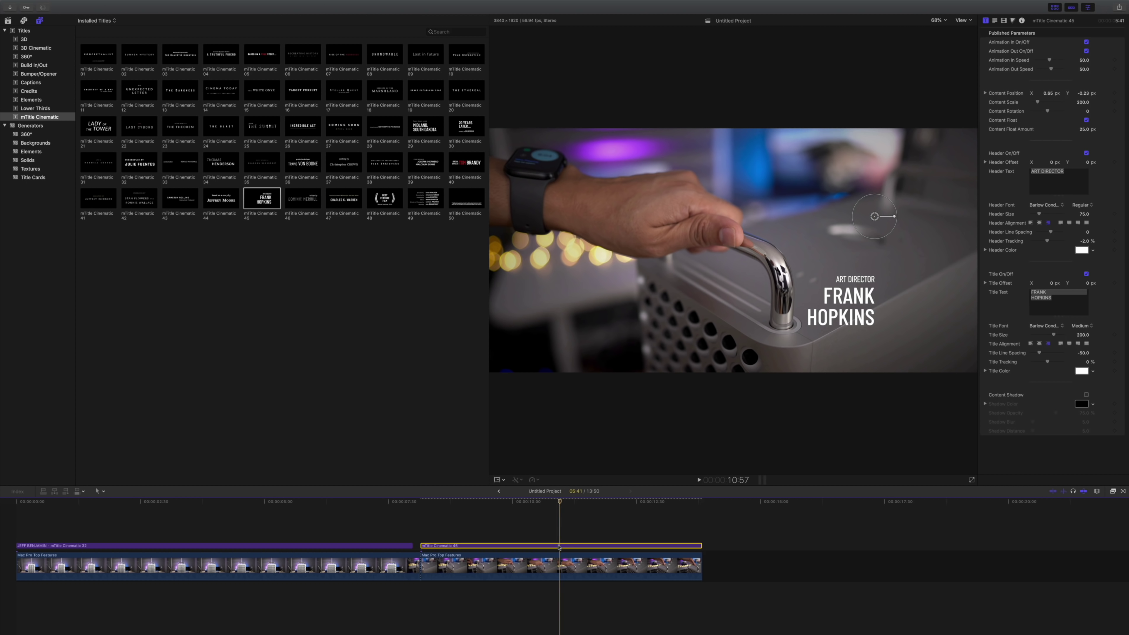
{"action": "left_click_drag", "start_coordinate": [874, 216], "coordinate": [922, 218]}
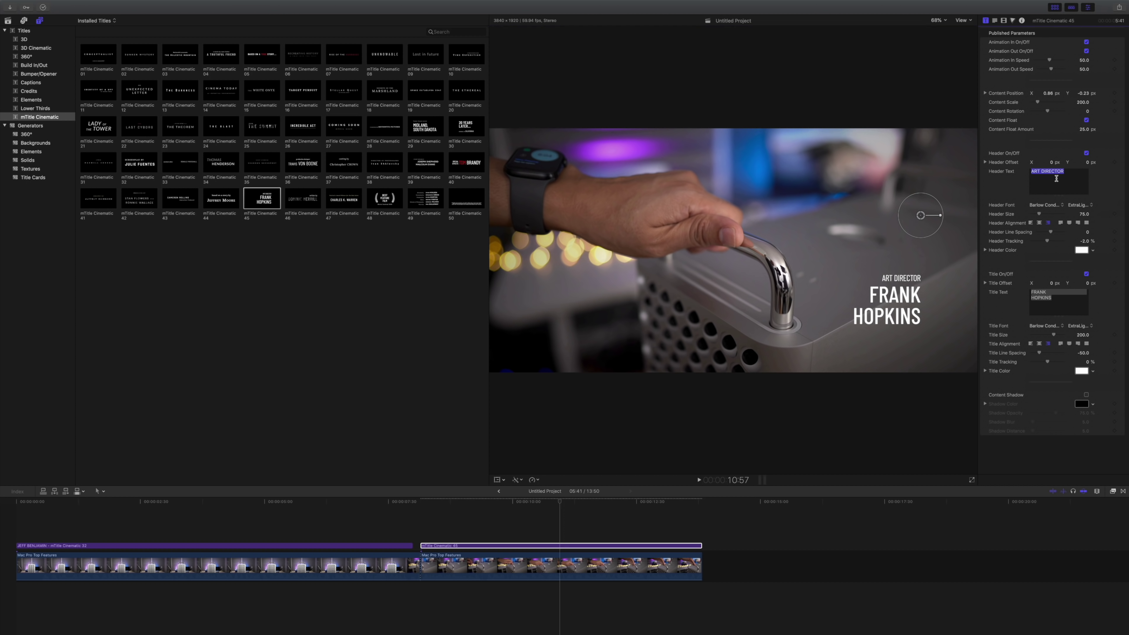
Change the second title's header to WRITTEN BY and its name to the writer's first and last name on two lines
{"action": "type", "text": "WRITTEN BY "}
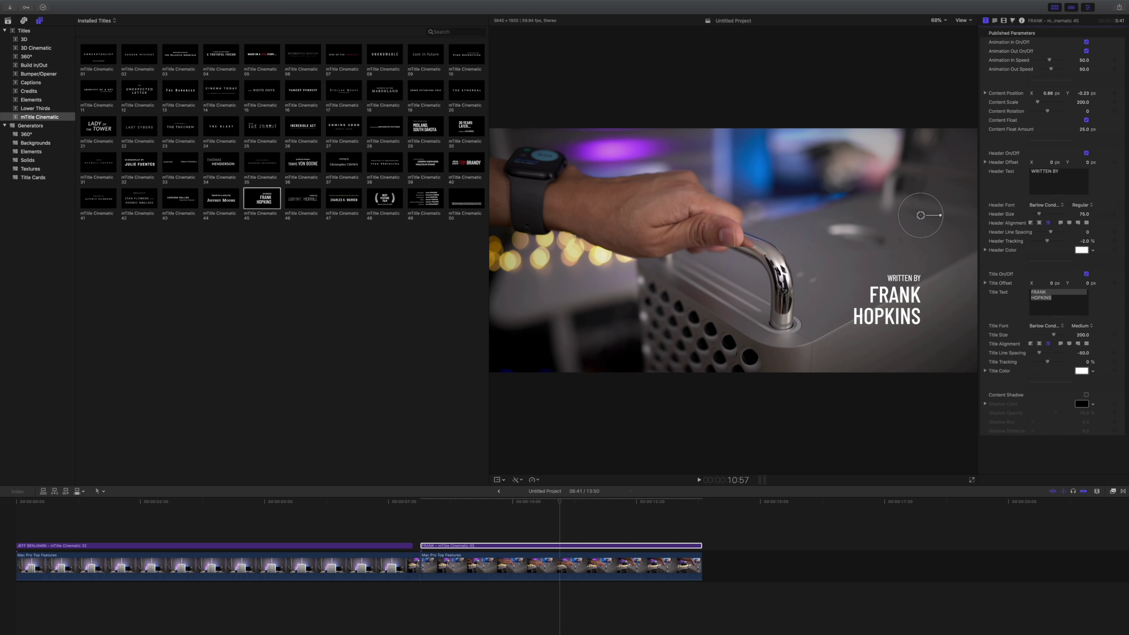
{"action": "type", "text": "JEFF"}
{"action": "key", "text": "Return"}
{"action": "type", "text": "BENJAMIN"}
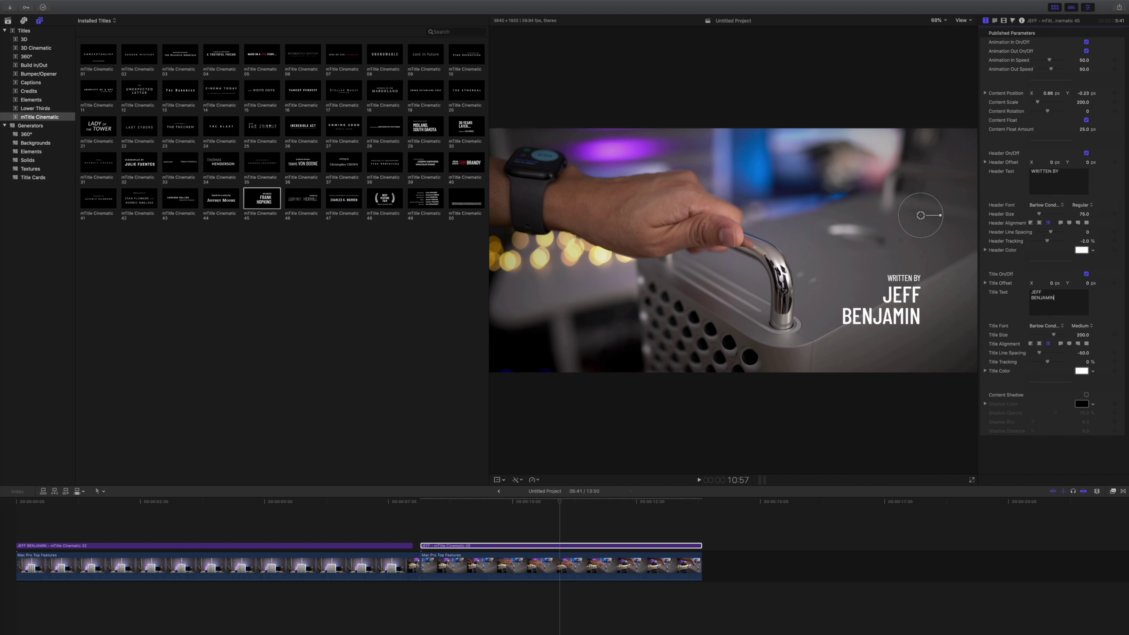
Play the second title from its beginning in full screen
{"action": "left_click", "coordinate": [422, 545]}
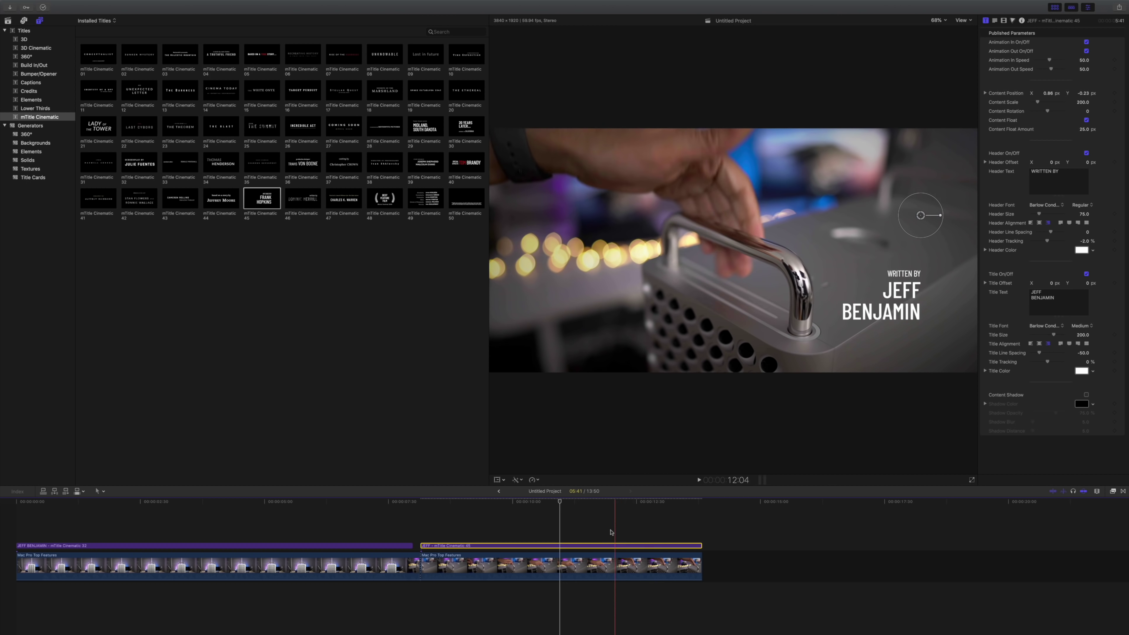
{"action": "key", "text": "space"}
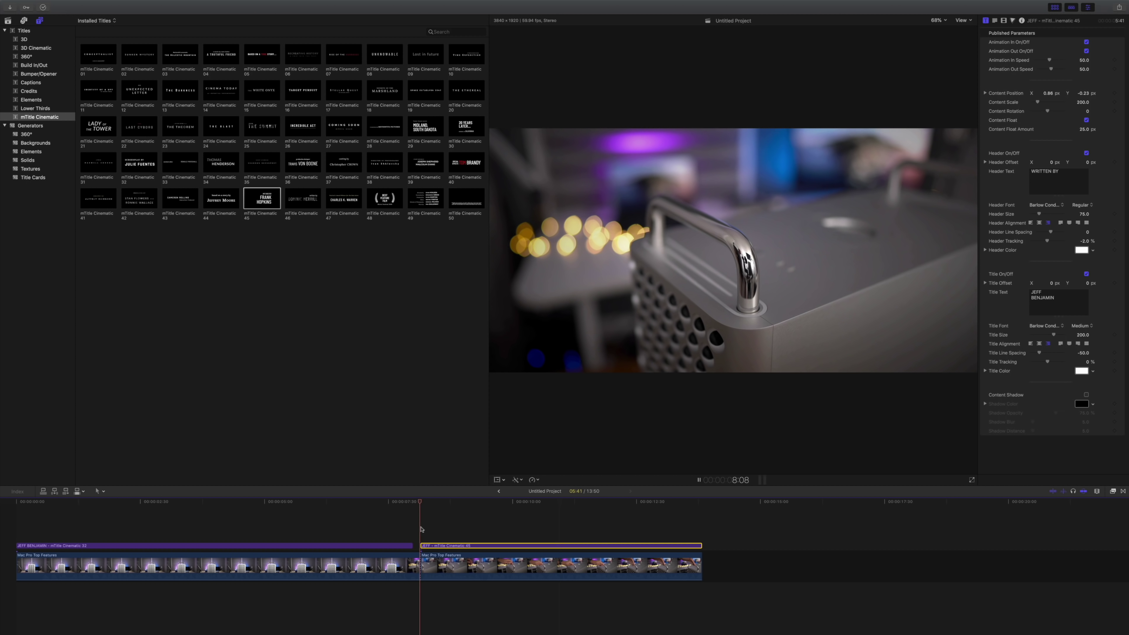
{"action": "key", "text": "super+shift+f"}
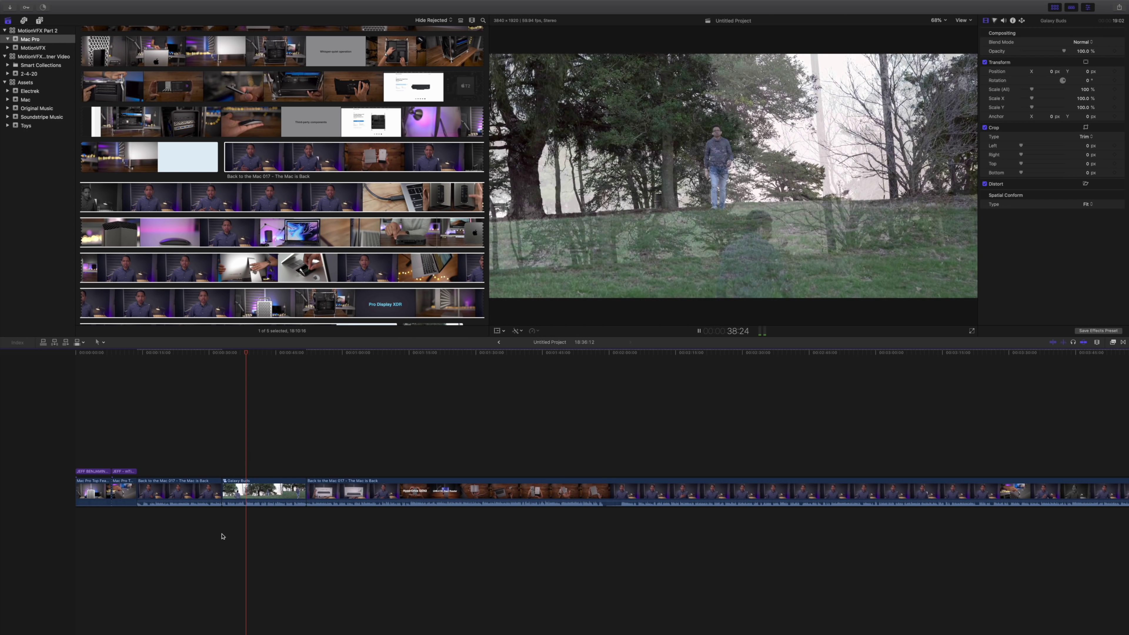
Apply the Jaunt preset from the mFilmLook effects to the Galaxy Buds clip
{"action": "left_click", "coordinate": [240, 491]}
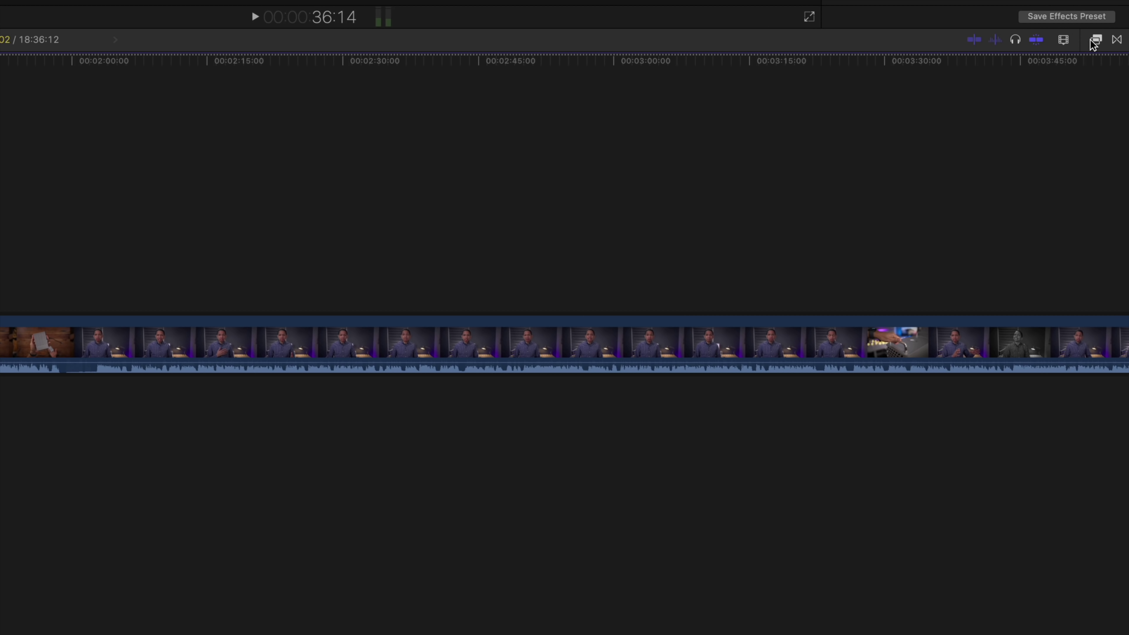
{"action": "left_click", "coordinate": [1095, 41]}
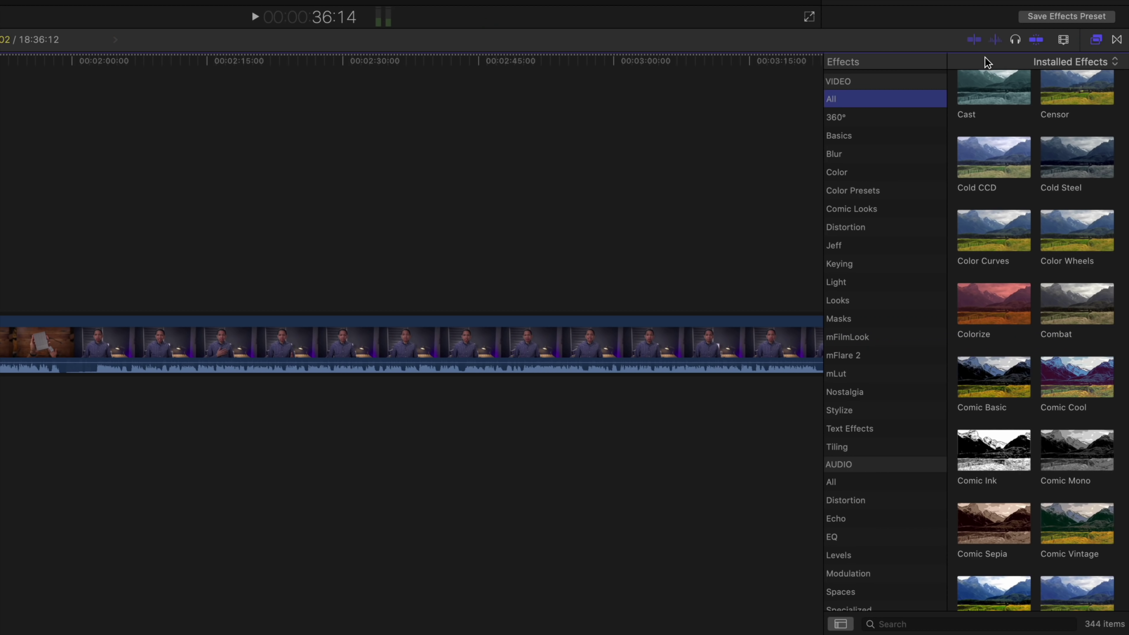
{"action": "left_click", "coordinate": [877, 338]}
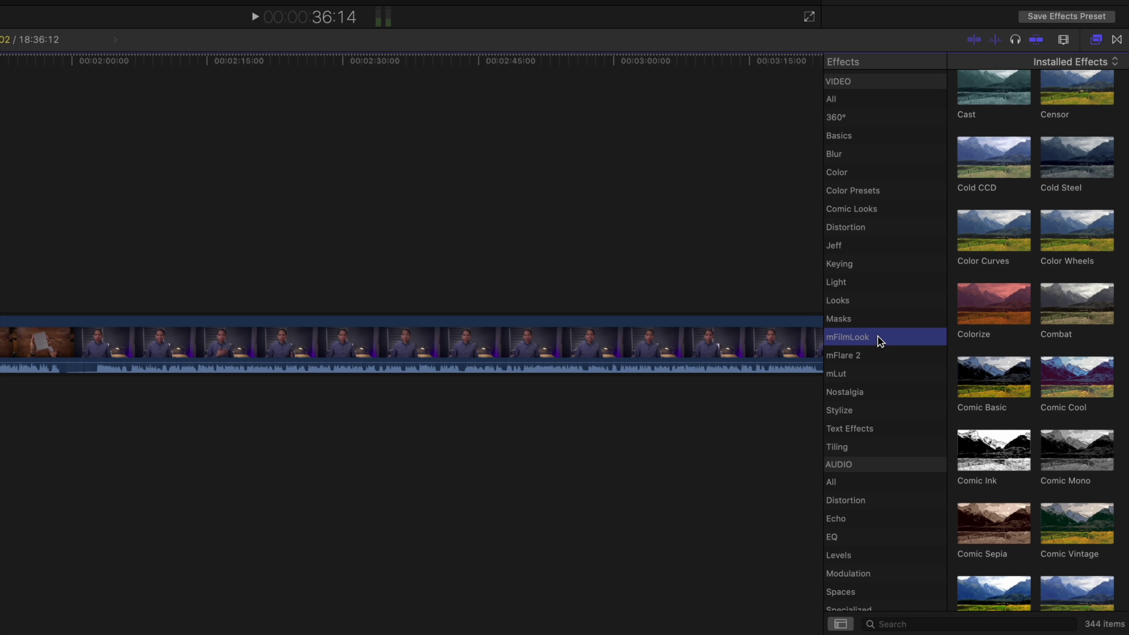
{"action": "scroll", "coordinate": [1123, 303], "scroll_direction": "down", "scroll_amount": 15}
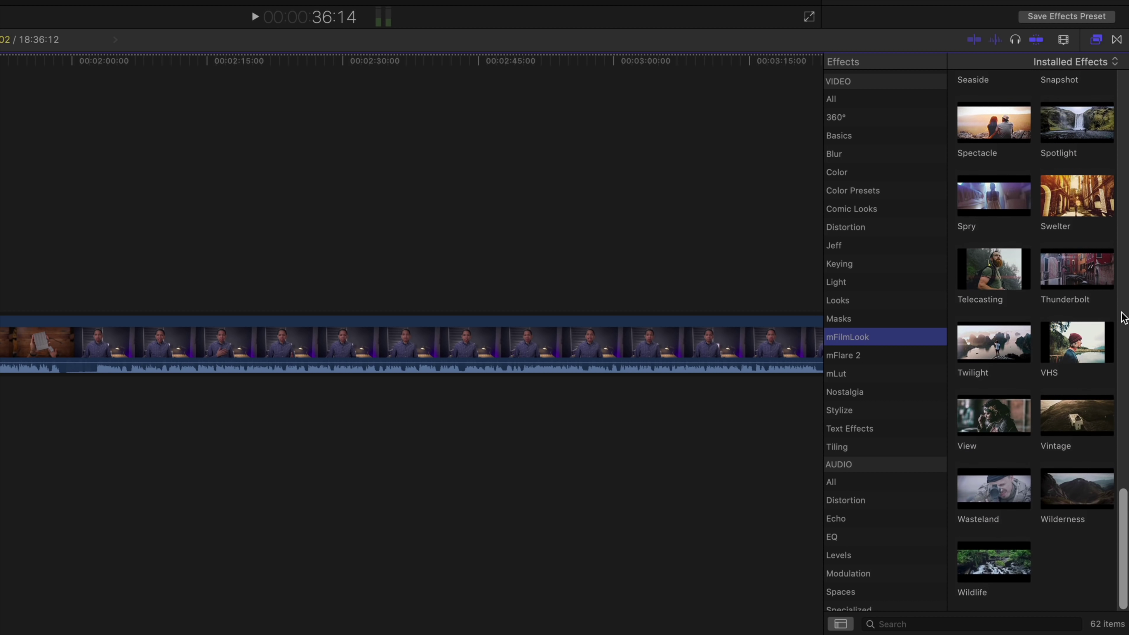
{"action": "scroll", "coordinate": [1123, 318], "scroll_direction": "up", "scroll_amount": 20}
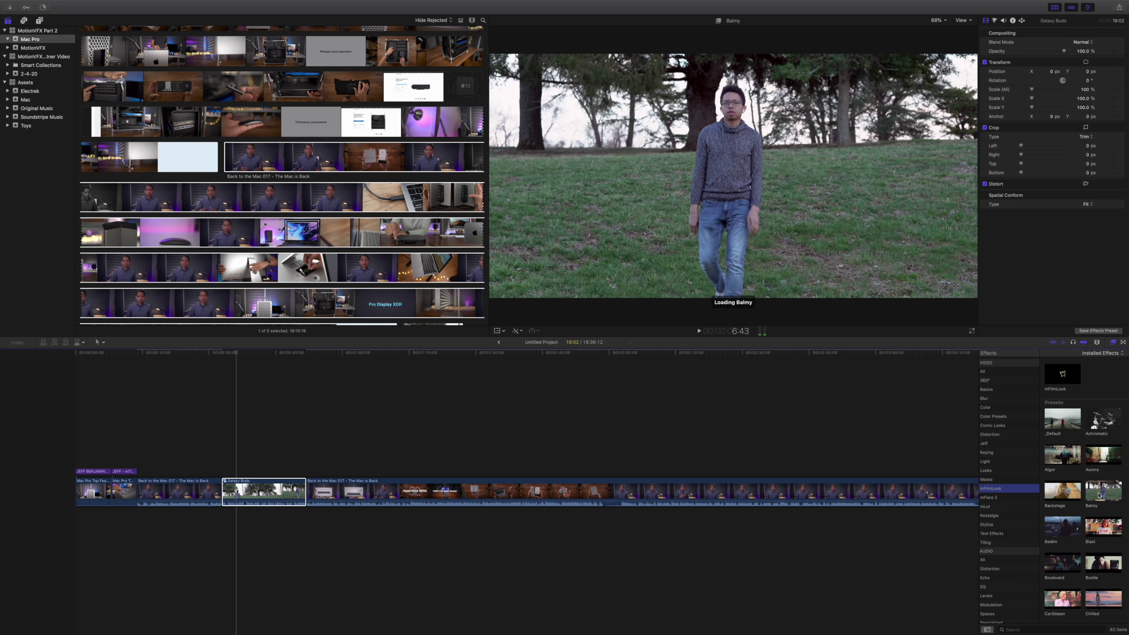
{"action": "scroll", "coordinate": [1108, 495], "scroll_direction": "down", "scroll_amount": 10}
{"action": "scroll", "coordinate": [1108, 495], "scroll_direction": "down", "scroll_amount": 2}
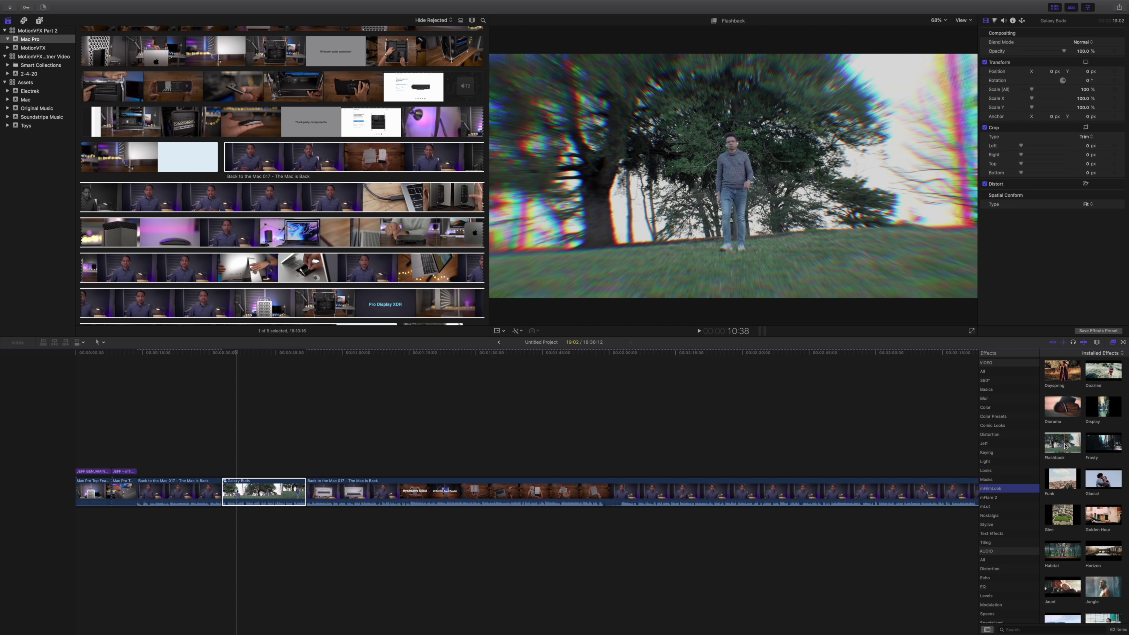
{"action": "scroll", "coordinate": [1062, 462], "scroll_direction": "down", "scroll_amount": 3}
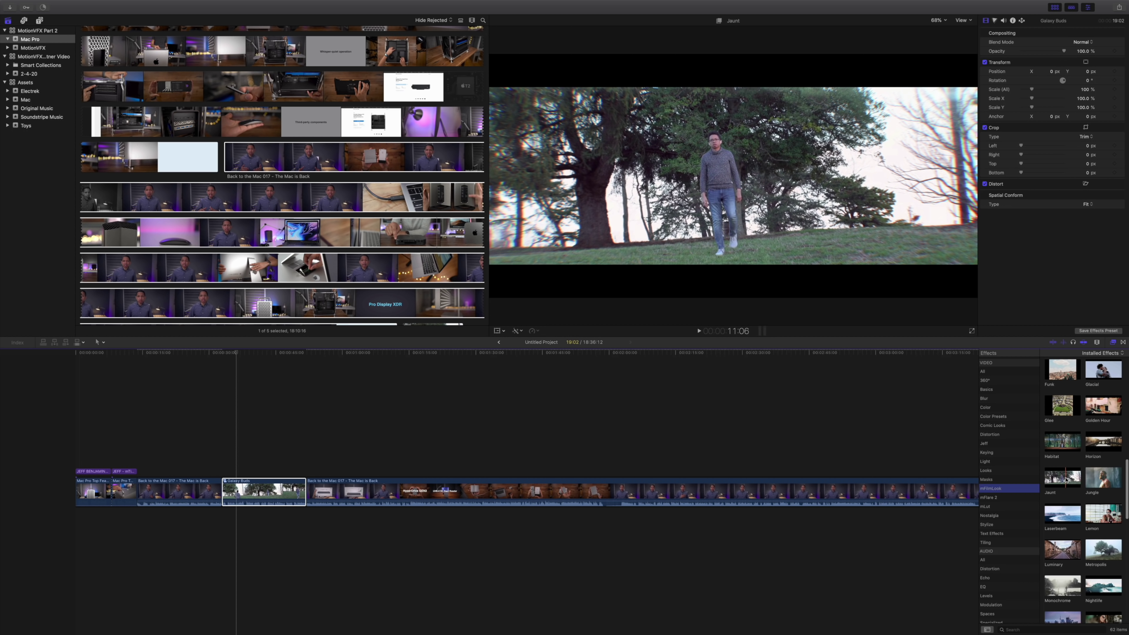
{"action": "left_click_drag", "start_coordinate": [1066, 479], "coordinate": [253, 489]}
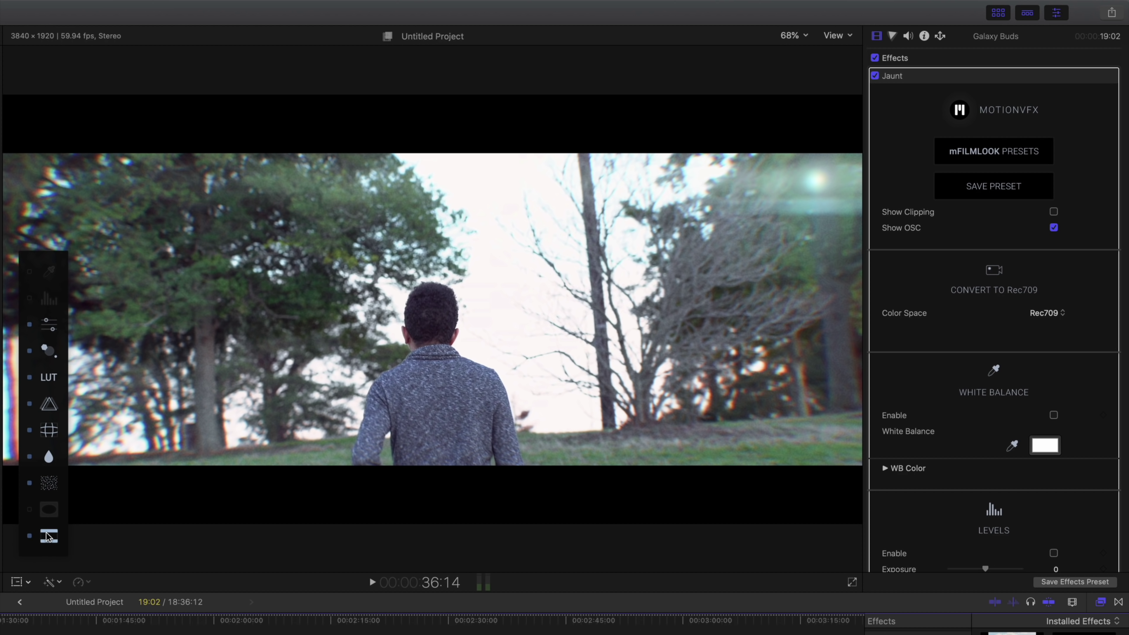
Turn Jaunt's basic adjustments, off-screen flare, LUT and aberration off and back on to compare the look
{"action": "scroll", "coordinate": [995, 312], "scroll_direction": "down", "scroll_amount": 15}
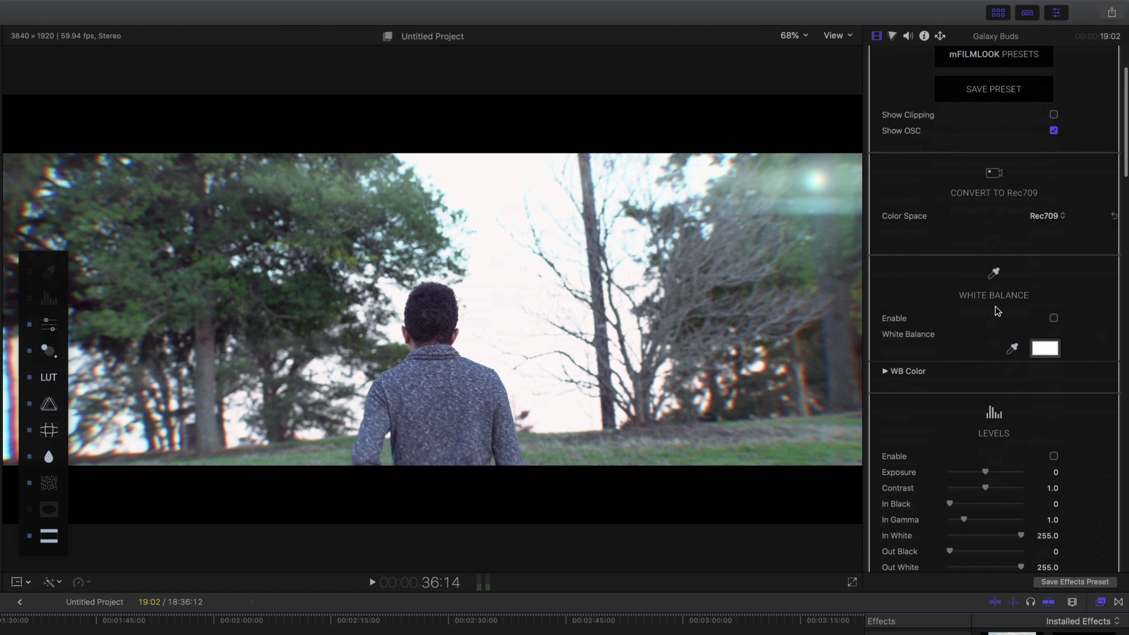
{"action": "scroll", "coordinate": [995, 312], "scroll_direction": "down", "scroll_amount": 10}
{"action": "scroll", "coordinate": [997, 309], "scroll_direction": "up", "scroll_amount": 20}
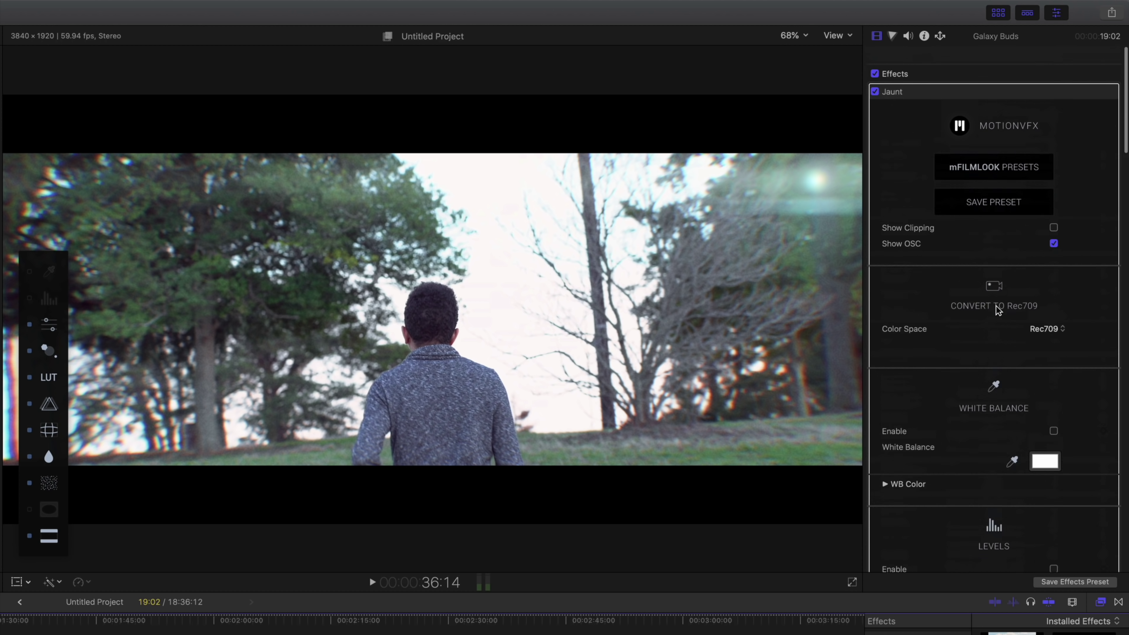
{"action": "left_click", "coordinate": [30, 325]}
{"action": "left_click", "coordinate": [30, 351]}
{"action": "left_click", "coordinate": [29, 376]}
{"action": "left_click", "coordinate": [30, 404]}
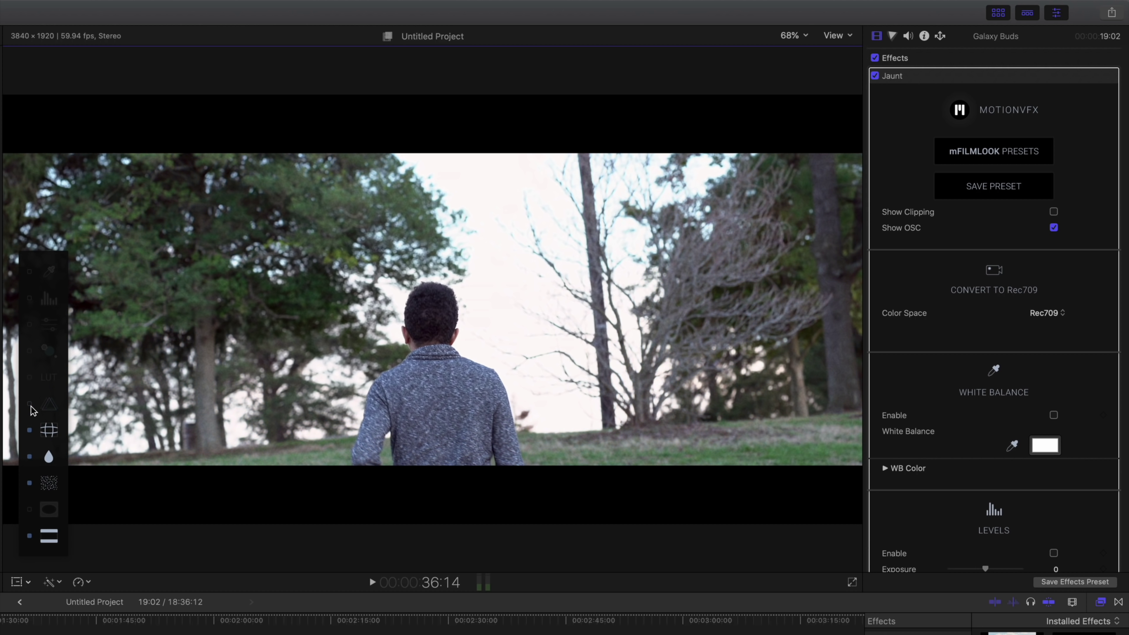
{"action": "left_click", "coordinate": [30, 403]}
{"action": "left_click", "coordinate": [29, 376]}
{"action": "left_click", "coordinate": [30, 351]}
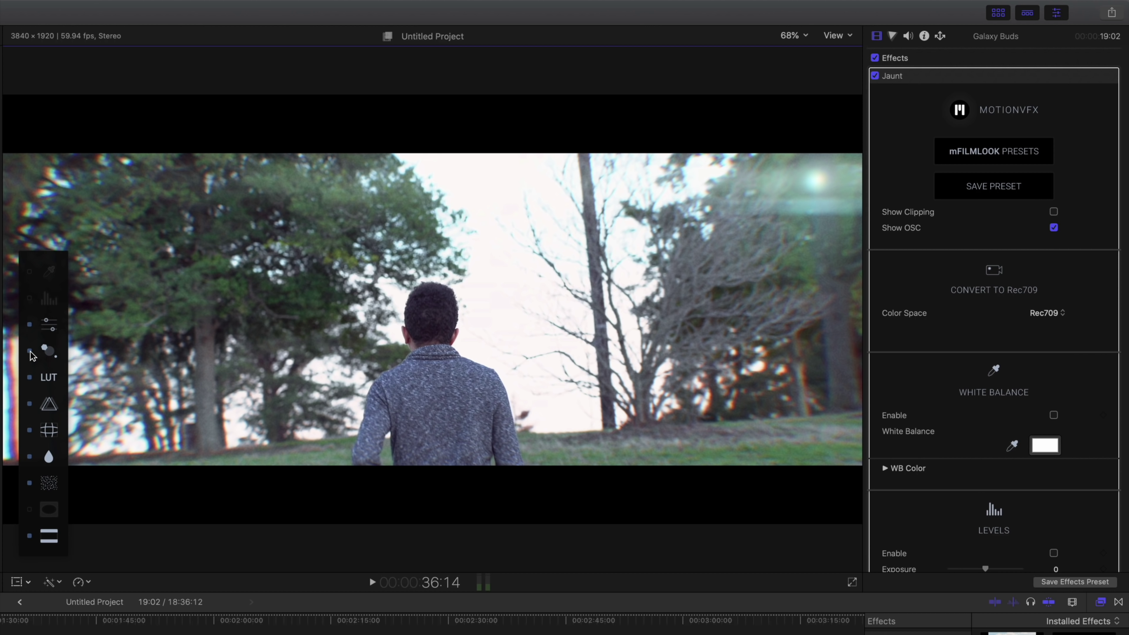
Move the off-screen flare slightly lower in the frame and set its intensity to 1.17 and hue to 1.1
{"action": "left_click", "coordinate": [46, 351]}
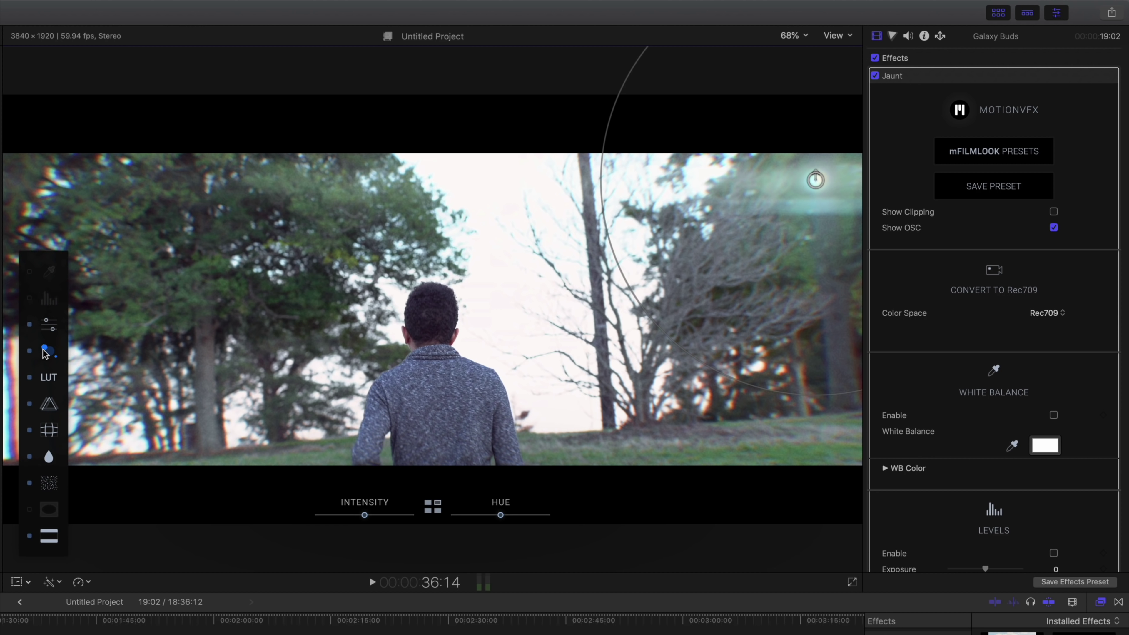
{"action": "left_click_drag", "start_coordinate": [817, 180], "coordinate": [828, 217]}
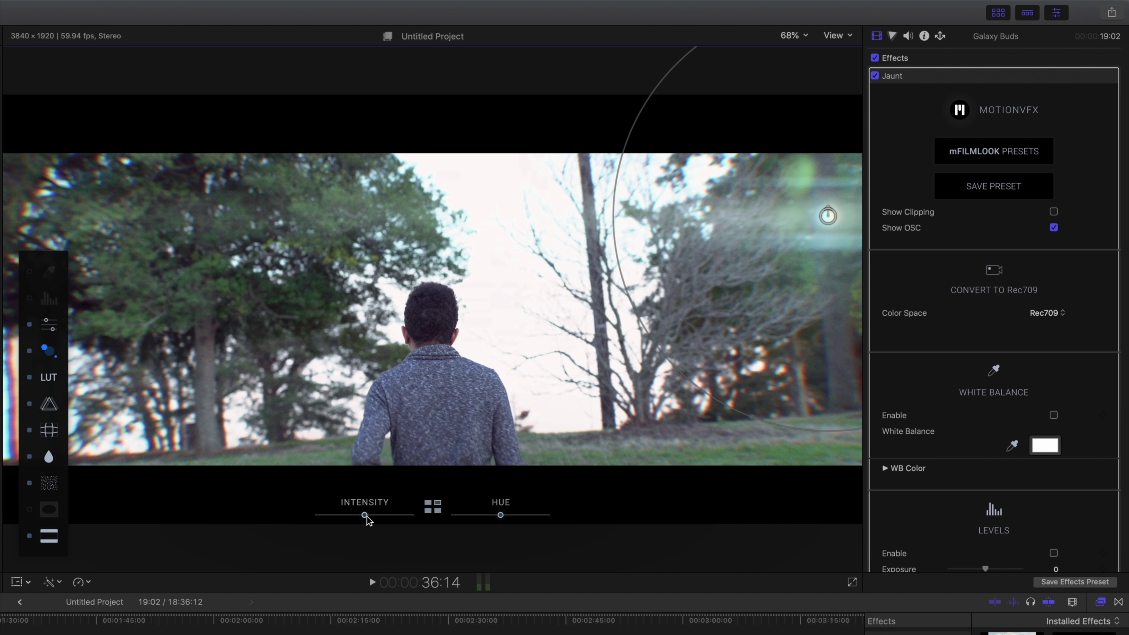
{"action": "mouse_move", "coordinate": [365, 516]}
{"action": "left_mouse_down"}
{"action": "mouse_move", "coordinate": [422, 520]}
{"action": "mouse_move", "coordinate": [373, 519]}
{"action": "left_mouse_up"}
{"action": "mouse_move", "coordinate": [502, 520]}
{"action": "left_mouse_down"}
{"action": "mouse_move", "coordinate": [515, 520]}
{"action": "mouse_move", "coordinate": [505, 521]}
{"action": "left_mouse_up"}
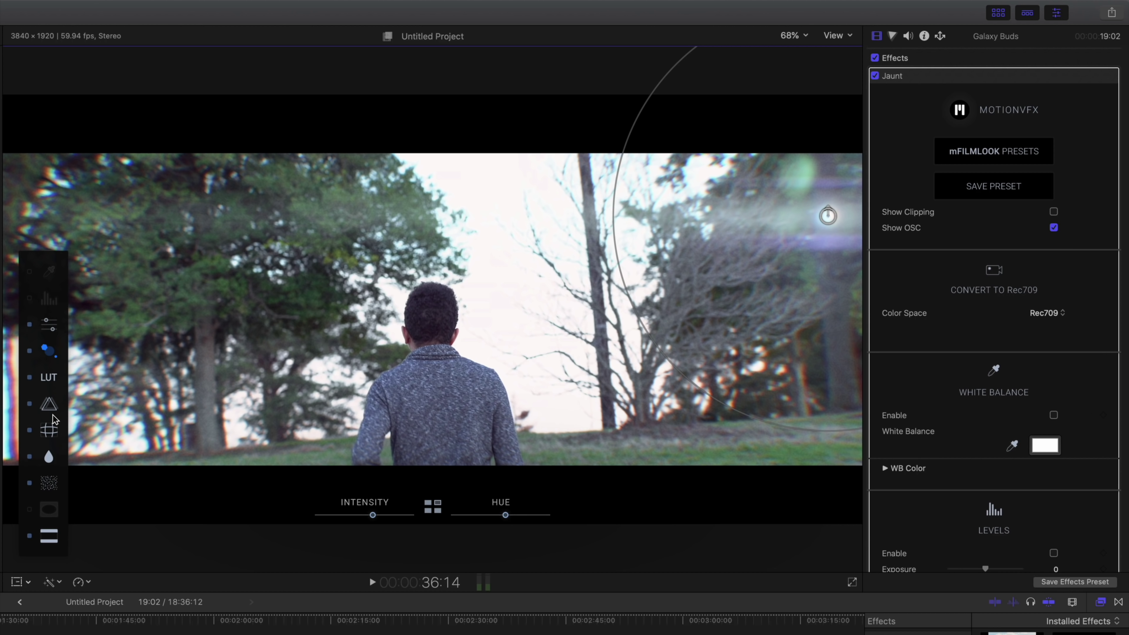
Set the film grain intensity to 0.67 and its size to 1.32
{"action": "left_click", "coordinate": [49, 485]}
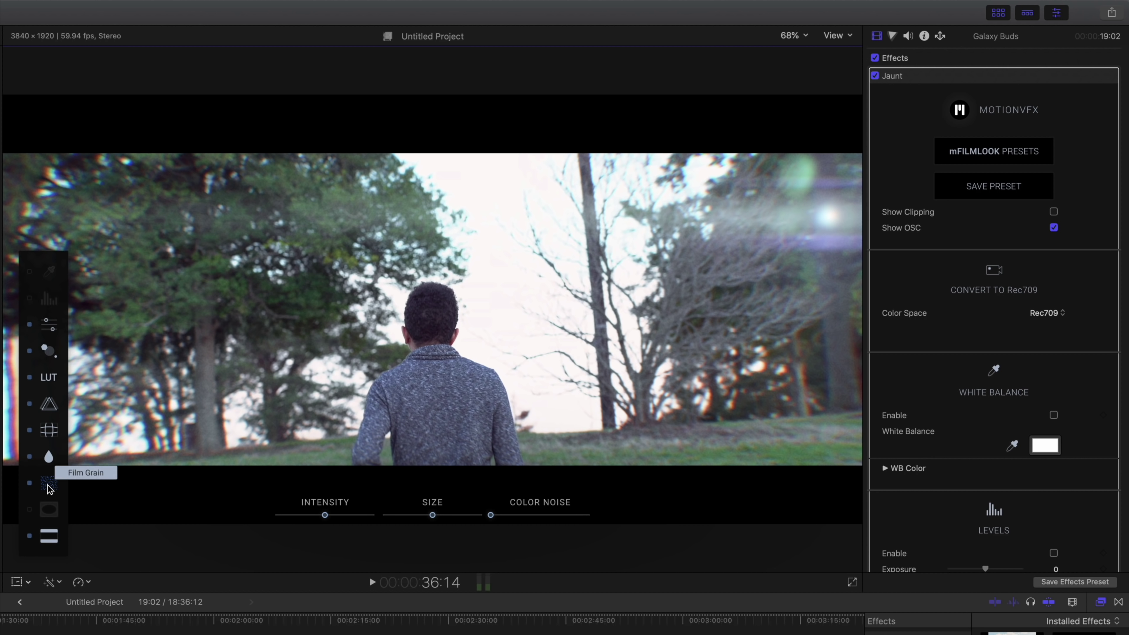
{"action": "left_click_drag", "start_coordinate": [329, 516], "coordinate": [349, 517]}
{"action": "left_click_drag", "start_coordinate": [432, 516], "coordinate": [490, 517]}
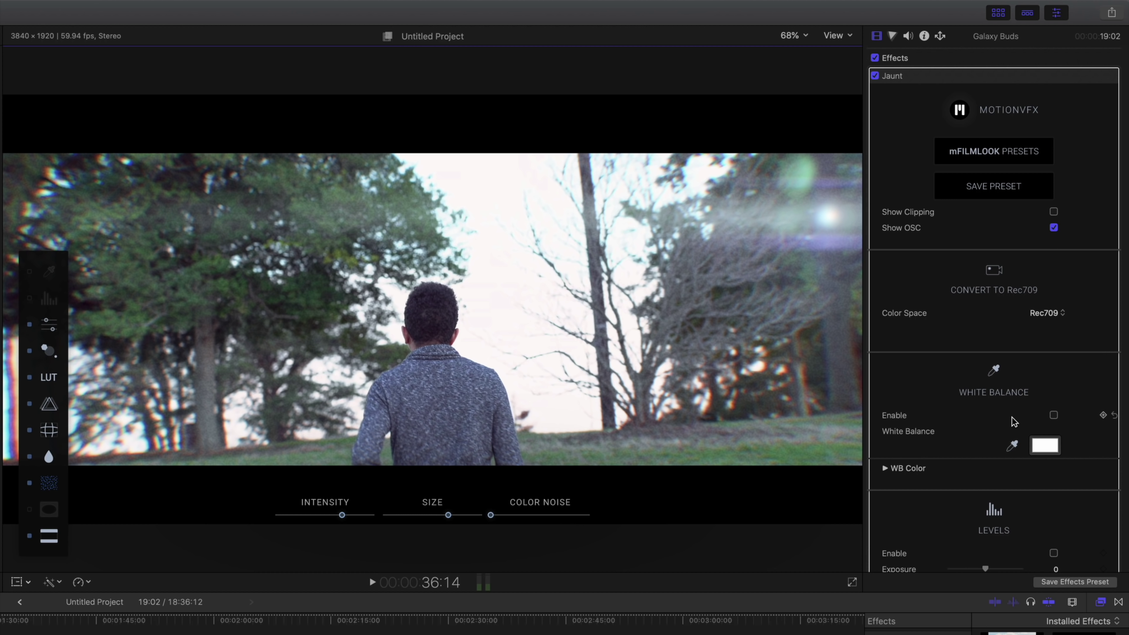
Set the film grain size of the Galaxy Buds clip's look to 1.23
{"action": "scroll", "coordinate": [1012, 423], "scroll_direction": "down", "scroll_amount": 1}
{"action": "scroll", "coordinate": [1013, 423], "scroll_direction": "down", "scroll_amount": 20}
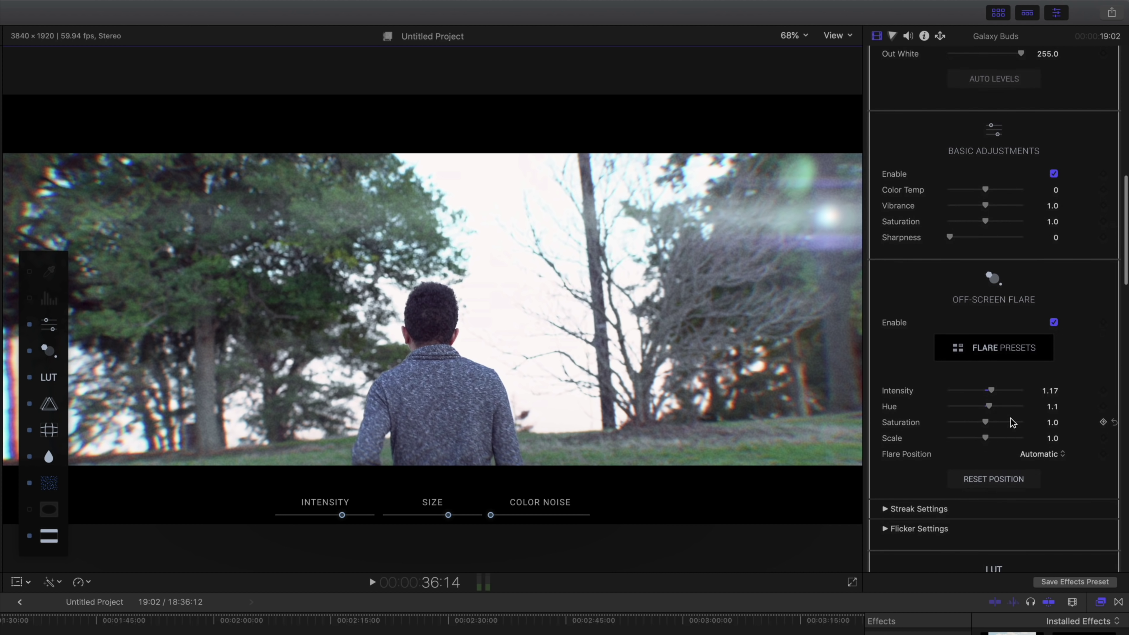
{"action": "scroll", "coordinate": [1012, 423], "scroll_direction": "down", "scroll_amount": 20}
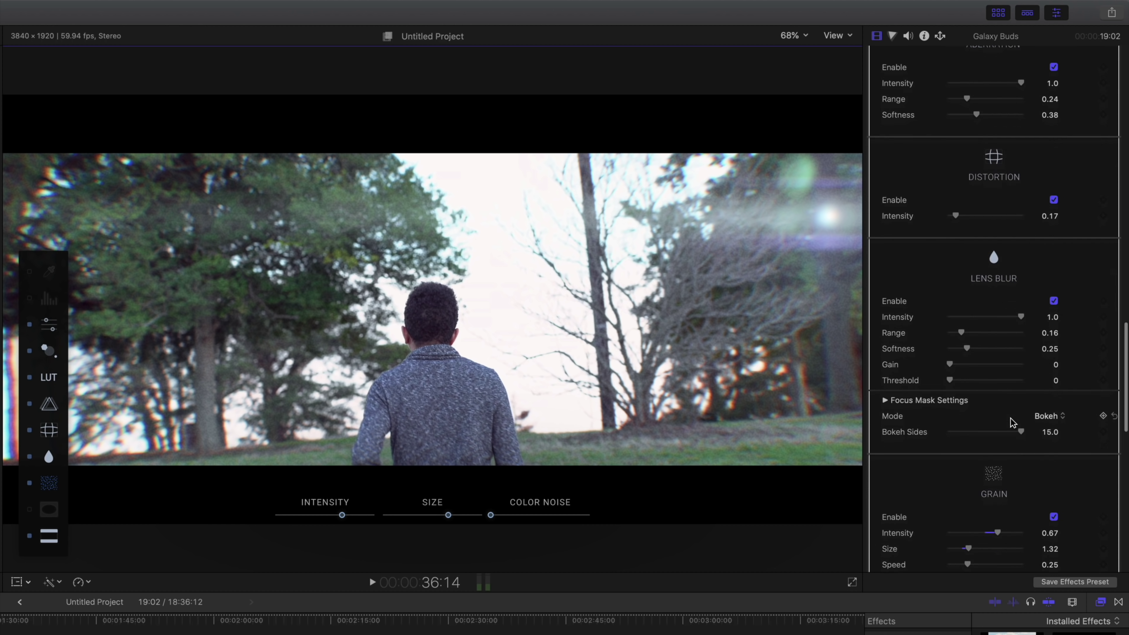
{"action": "scroll", "coordinate": [1012, 424], "scroll_direction": "down", "scroll_amount": 1}
{"action": "mouse_move", "coordinate": [968, 378]}
{"action": "left_mouse_down"}
{"action": "mouse_move", "coordinate": [990, 383]}
{"action": "mouse_move", "coordinate": [969, 387]}
{"action": "left_mouse_up"}
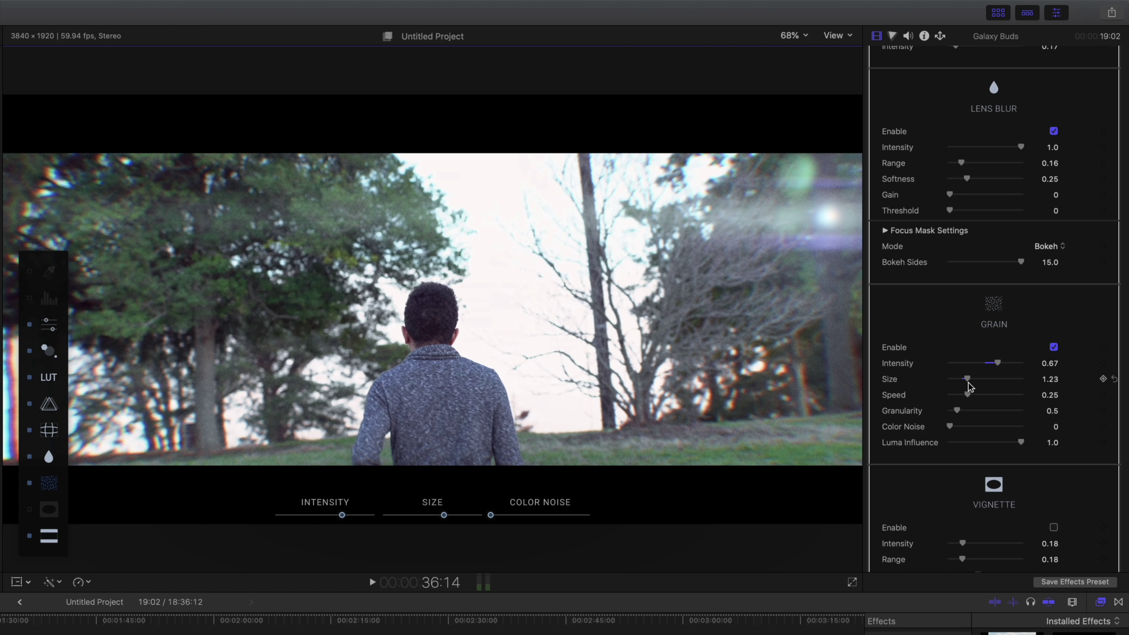
Preview LUT presets such as Nebulous, Node, Olive, Periwinkle and Russet on the clip, and apply Thermal
{"action": "scroll", "coordinate": [970, 386], "scroll_direction": "up", "scroll_amount": 20}
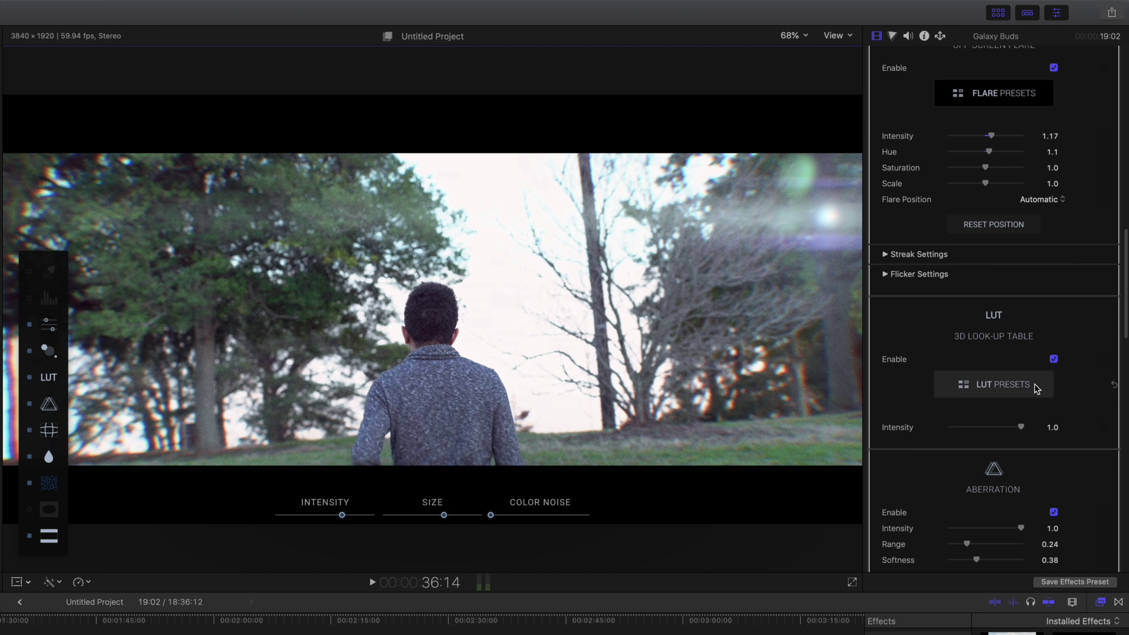
{"action": "left_click", "coordinate": [1026, 385]}
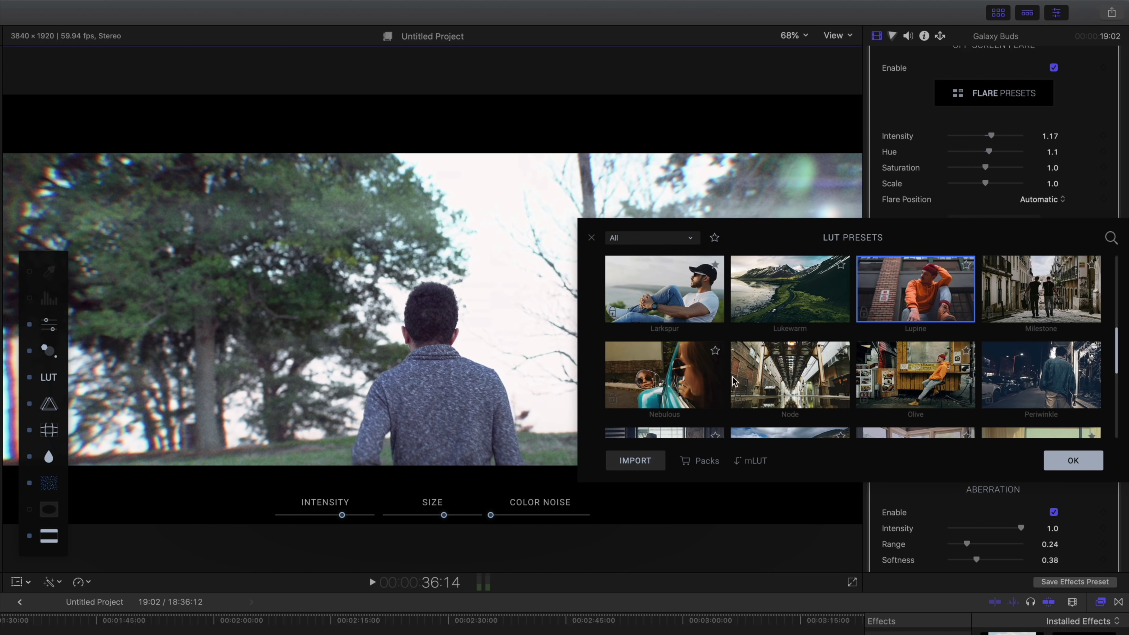
{"action": "left_click", "coordinate": [697, 388]}
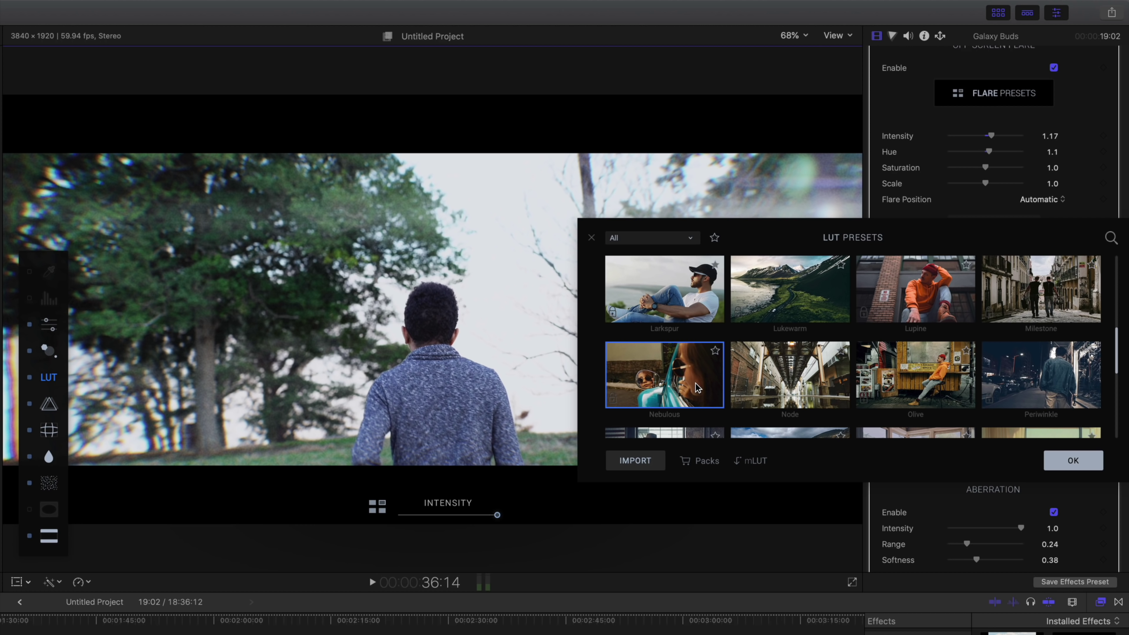
{"action": "left_click", "coordinate": [788, 390]}
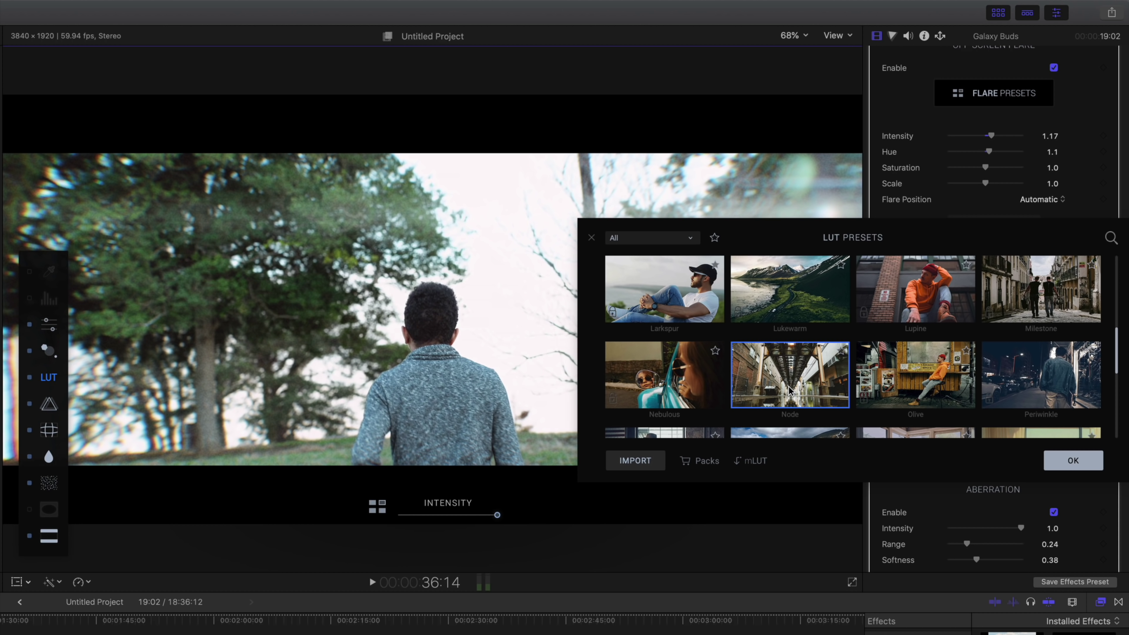
{"action": "left_click", "coordinate": [909, 391]}
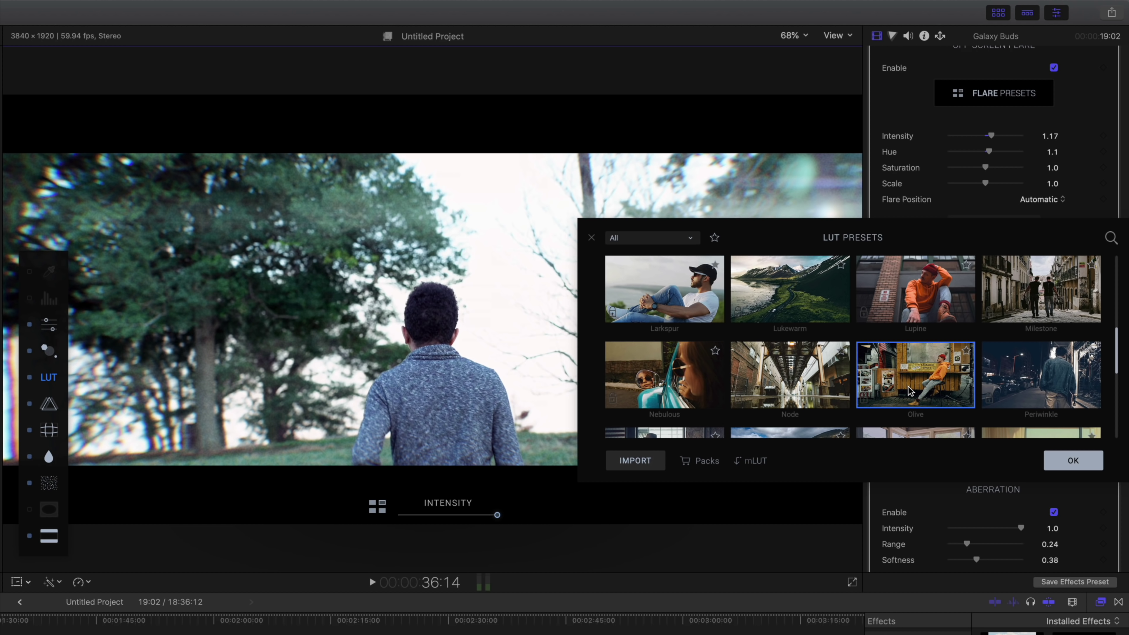
{"action": "left_click", "coordinate": [1034, 390]}
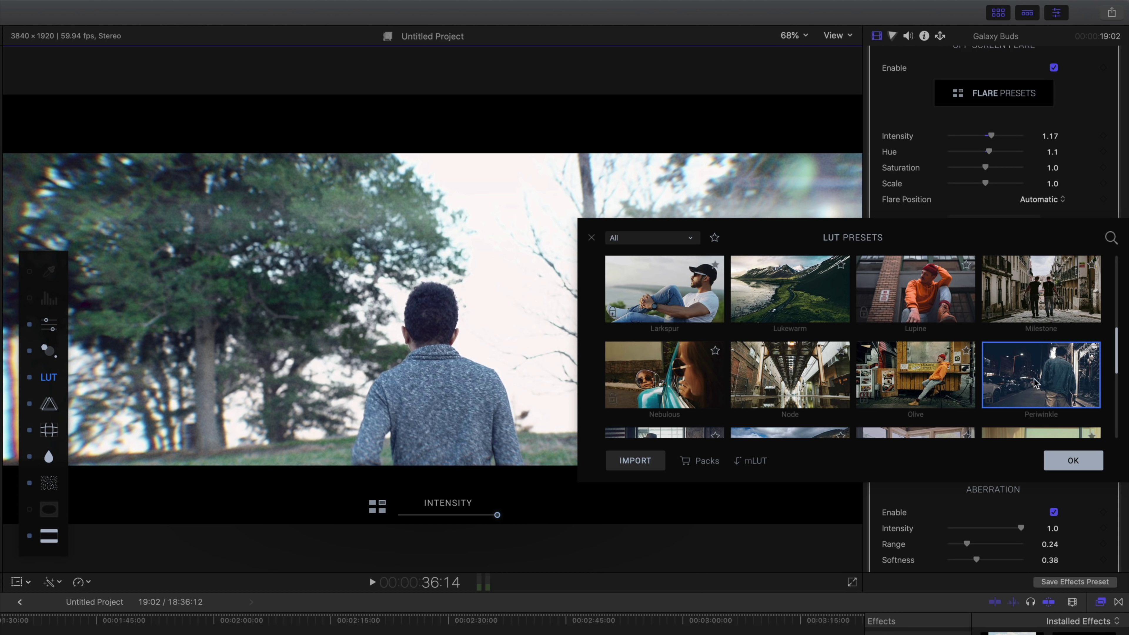
{"action": "left_click", "coordinate": [950, 301]}
{"action": "left_click", "coordinate": [1032, 299]}
{"action": "scroll", "coordinate": [1015, 387], "scroll_direction": "down", "scroll_amount": 4}
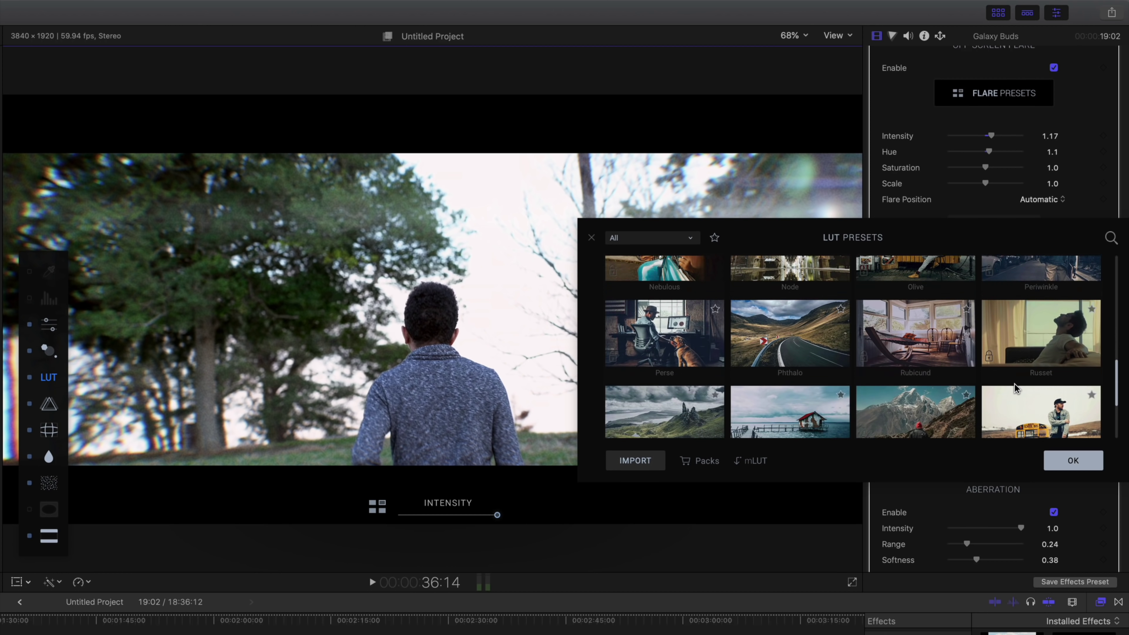
{"action": "left_click", "coordinate": [1035, 324]}
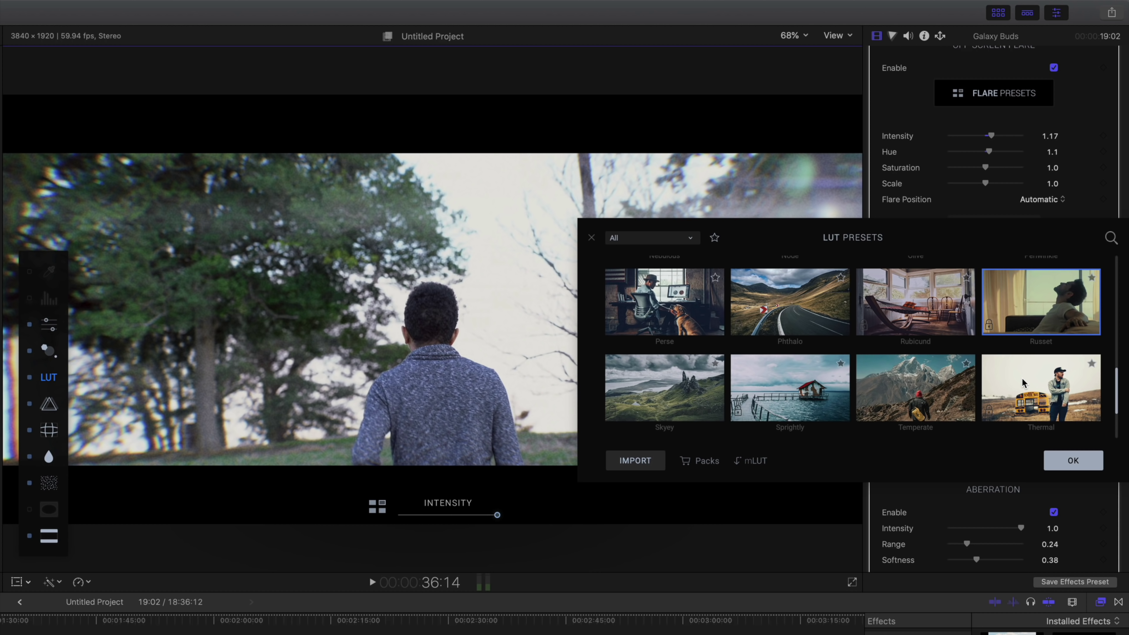
{"action": "left_click", "coordinate": [1021, 383]}
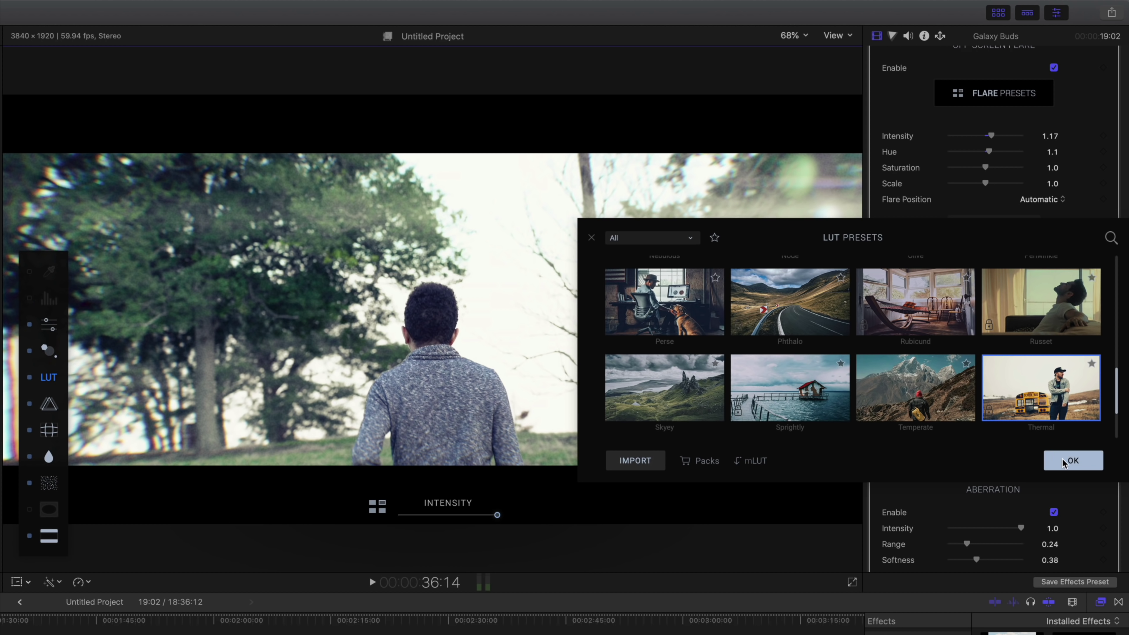
{"action": "left_click", "coordinate": [1070, 461]}
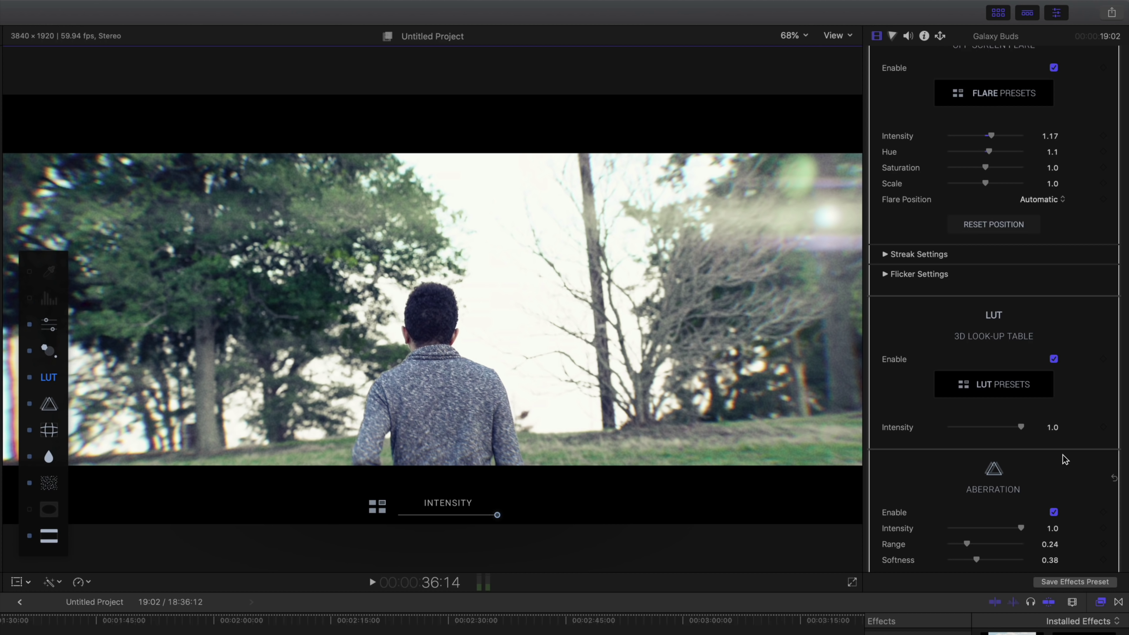
Save the adjusted look as an mFilmLook preset named with the creator's first name and 2020, in the creator's own category
{"action": "scroll", "coordinate": [1041, 351], "scroll_direction": "up", "scroll_amount": 15}
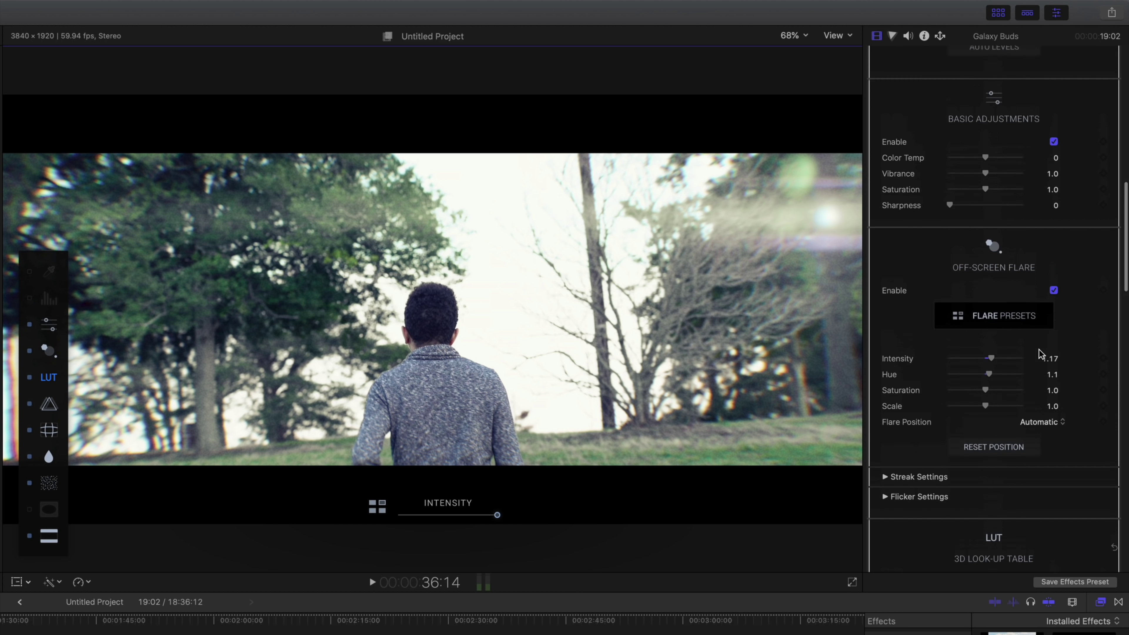
{"action": "scroll", "coordinate": [1039, 356], "scroll_direction": "down", "scroll_amount": 1}
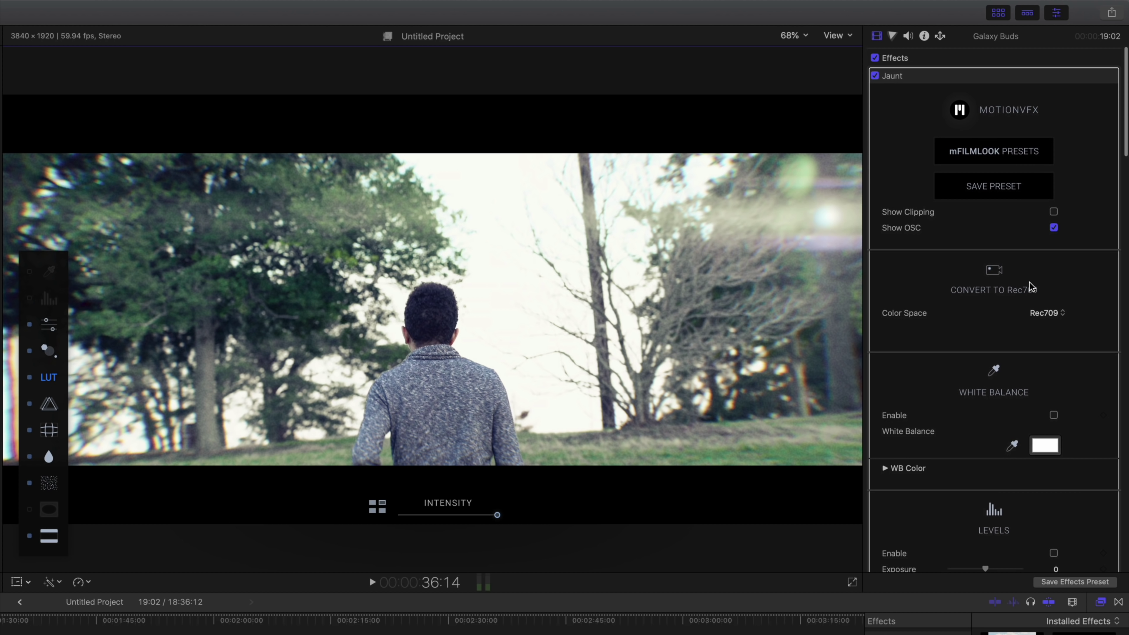
{"action": "left_click", "coordinate": [993, 187]}
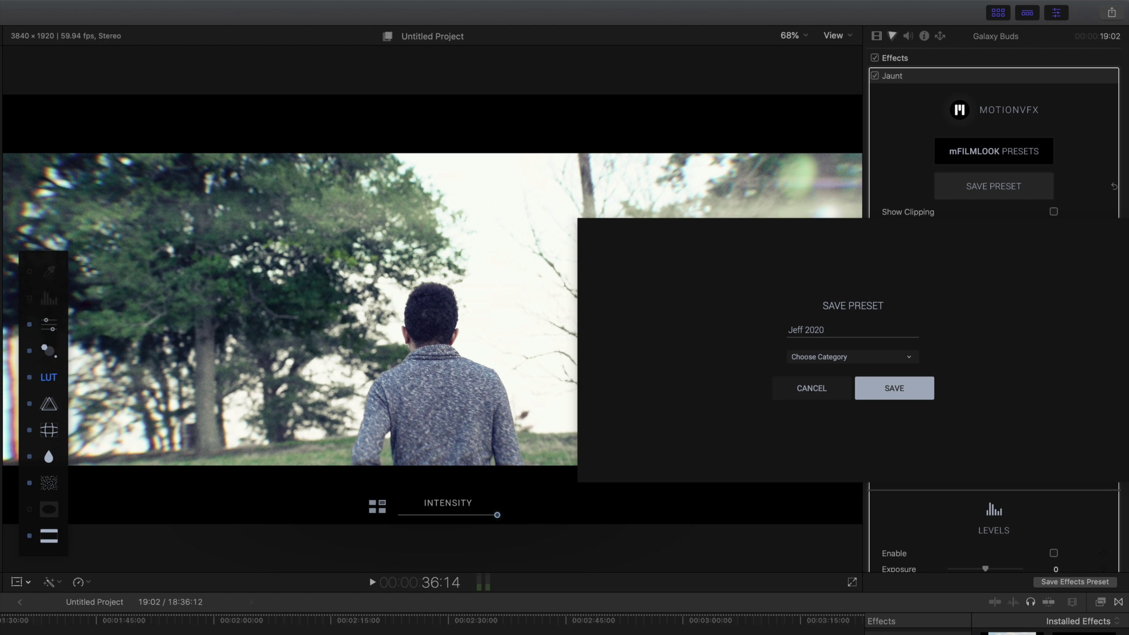
{"action": "left_click", "coordinate": [905, 359]}
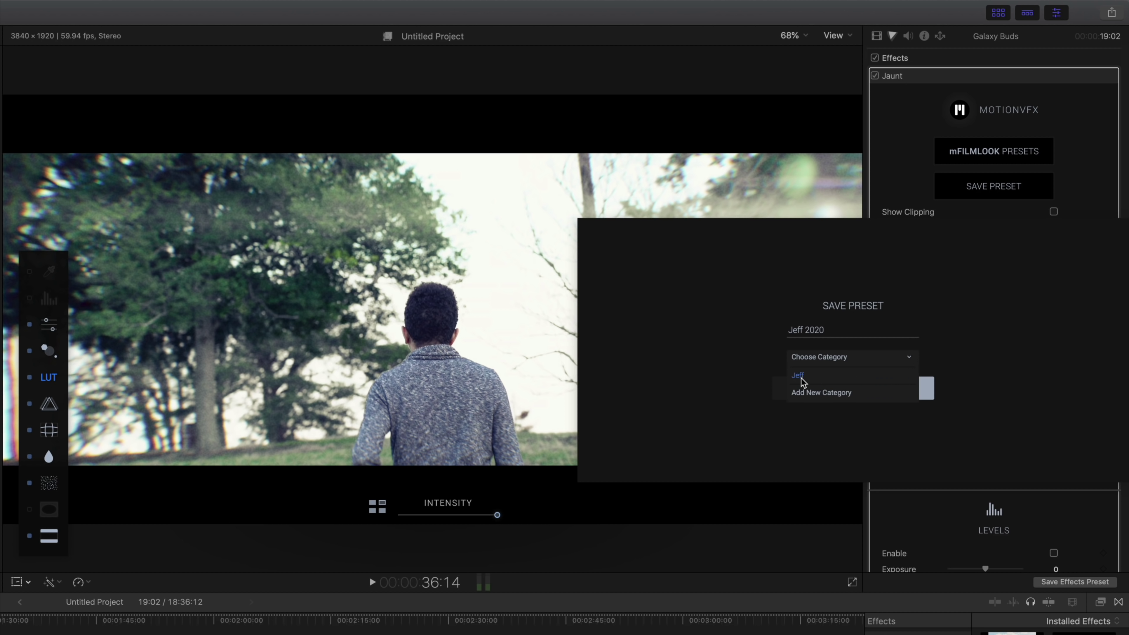
{"action": "left_click", "coordinate": [820, 378]}
{"action": "left_click", "coordinate": [923, 390]}
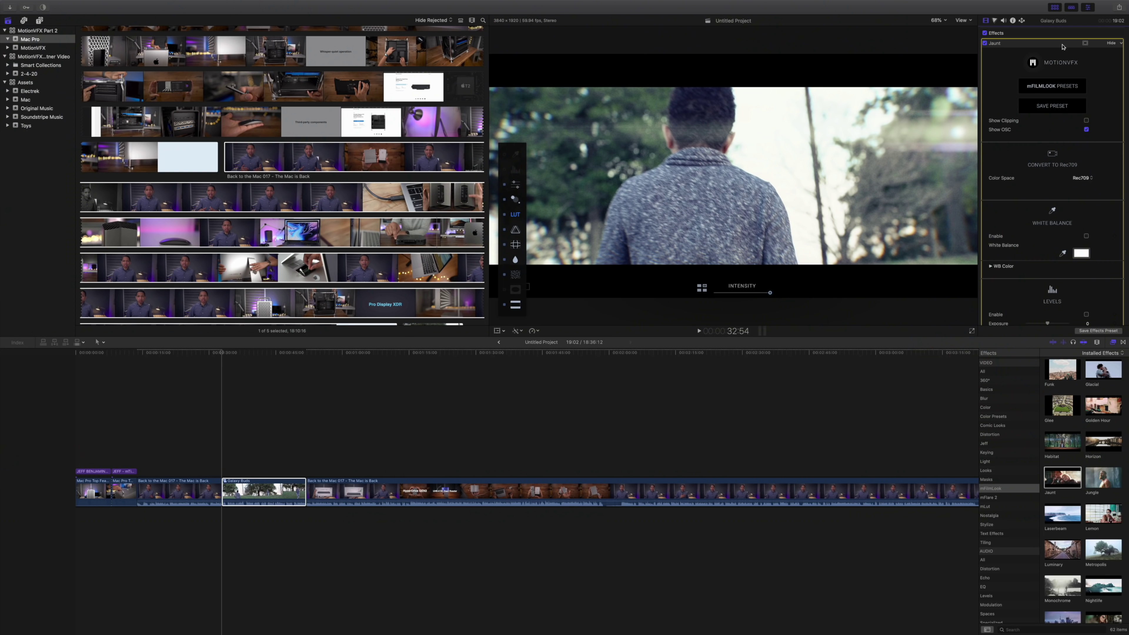
Replace the Jaunt effect on the Galaxy Buds clip with the base mFilmLook effect and load the saved 2020 preset
{"action": "key", "text": "Delete"}
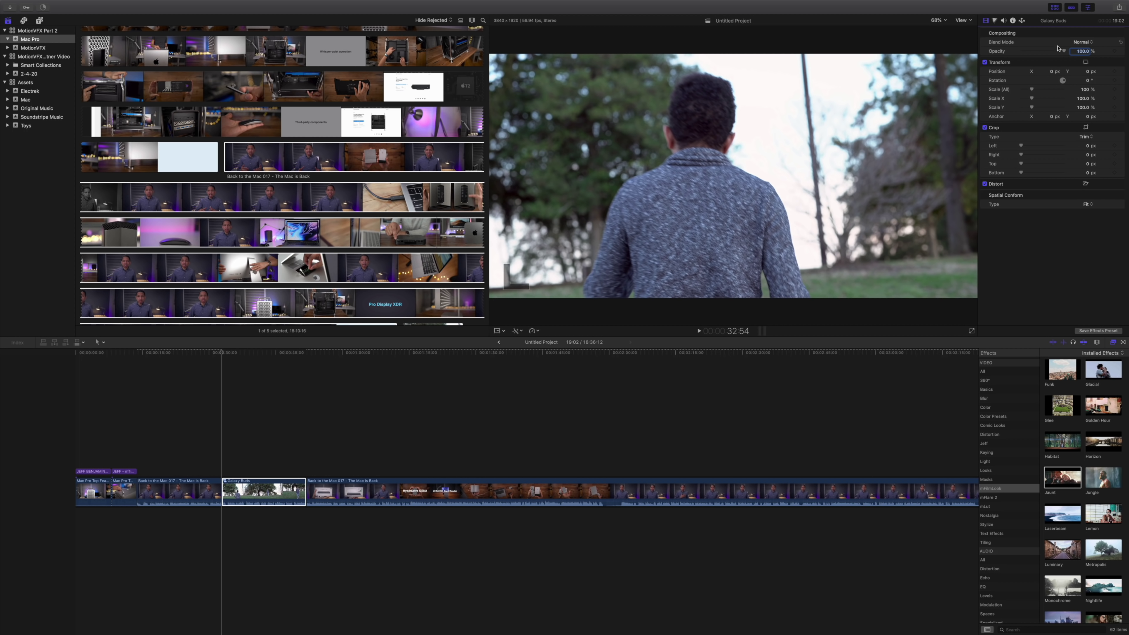
{"action": "left_click_drag", "start_coordinate": [1062, 375], "coordinate": [274, 490]}
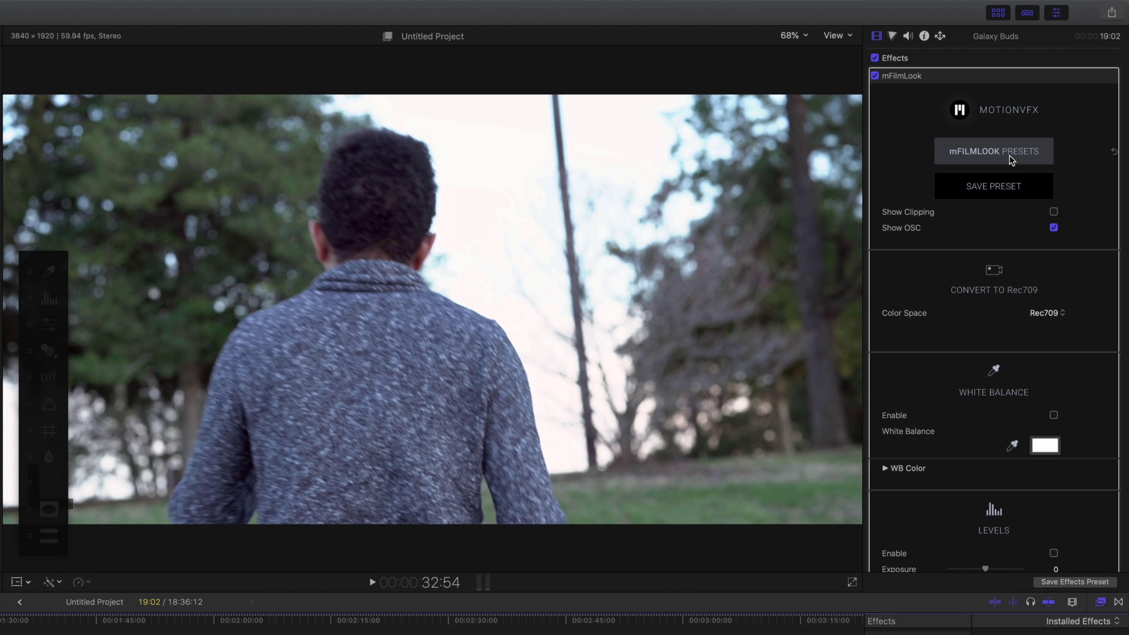
{"action": "left_click", "coordinate": [1052, 86]}
{"action": "left_click", "coordinate": [651, 283]}
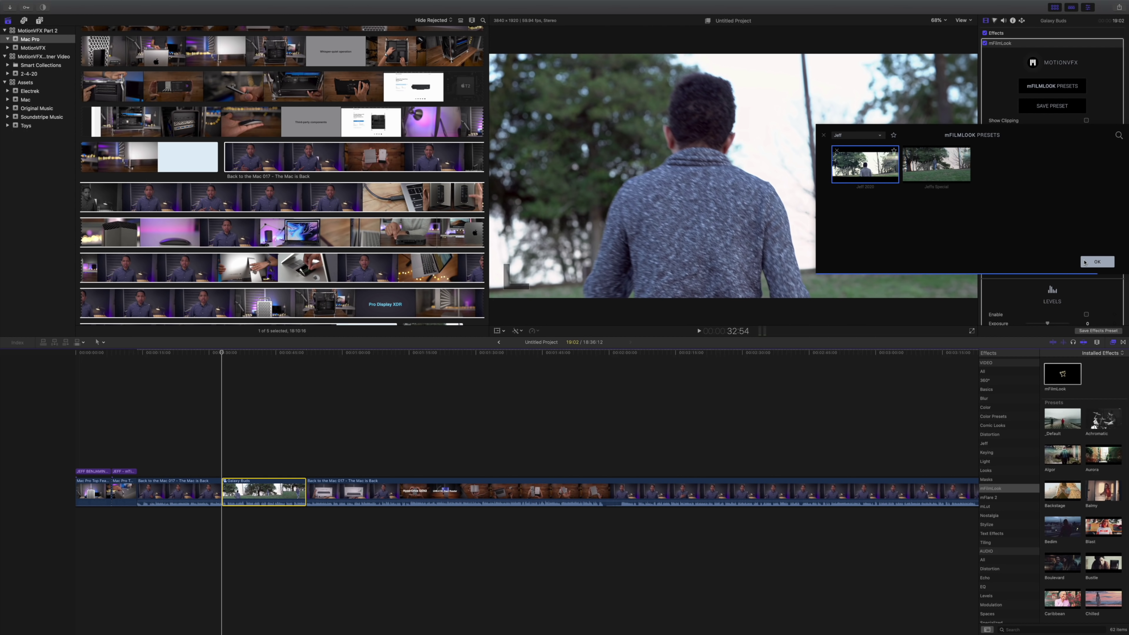
{"action": "left_click", "coordinate": [1084, 263]}
Add the Shutter transition from mTransition Shade at the cut between the two Mac Pro Top Features clips near 19:50
{"action": "key", "text": "space"}
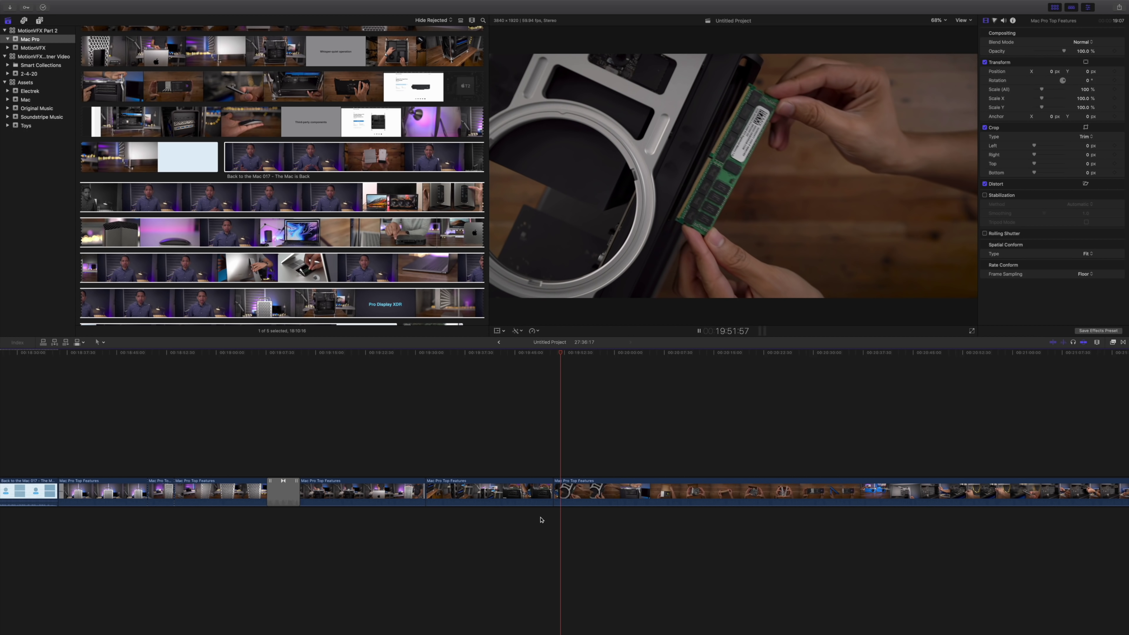
{"action": "key", "text": "space"}
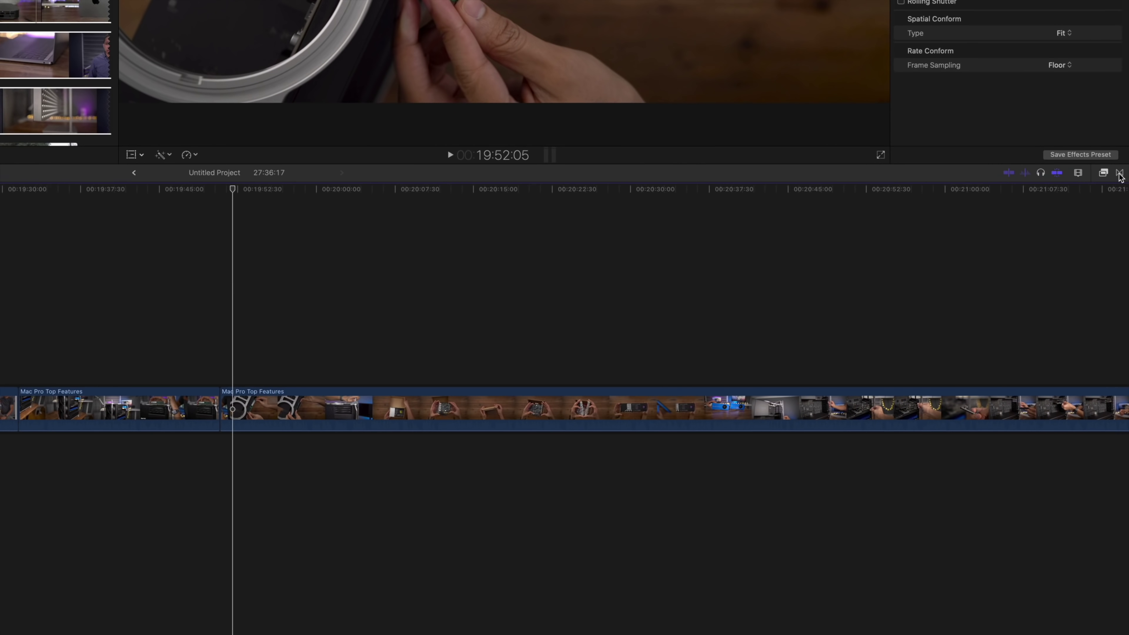
{"action": "left_click", "coordinate": [1122, 342]}
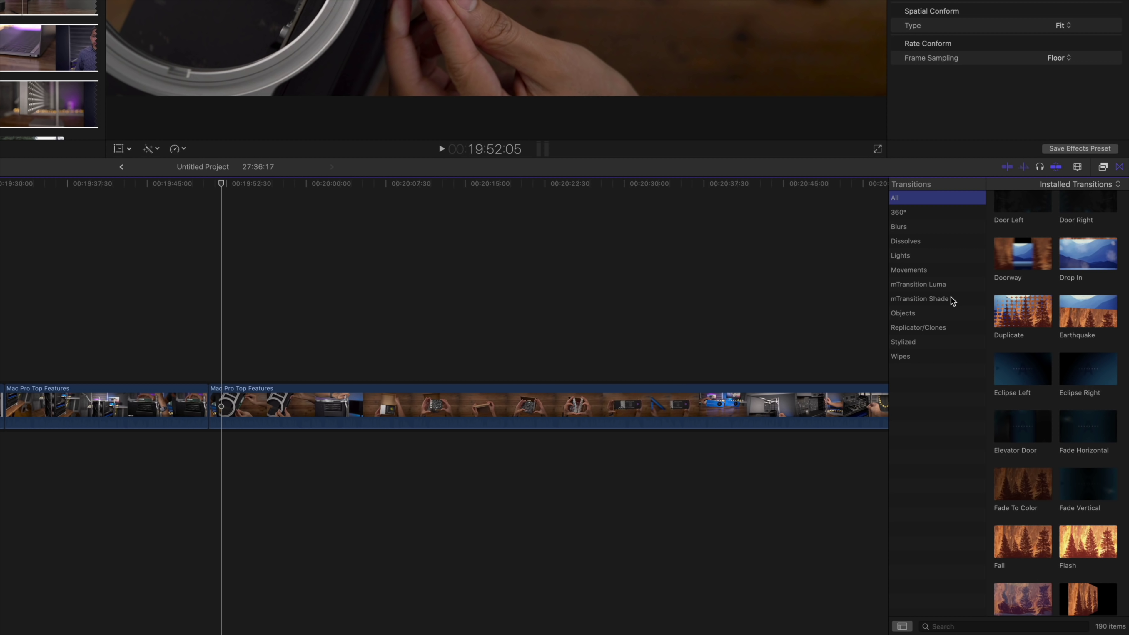
{"action": "left_click", "coordinate": [920, 301]}
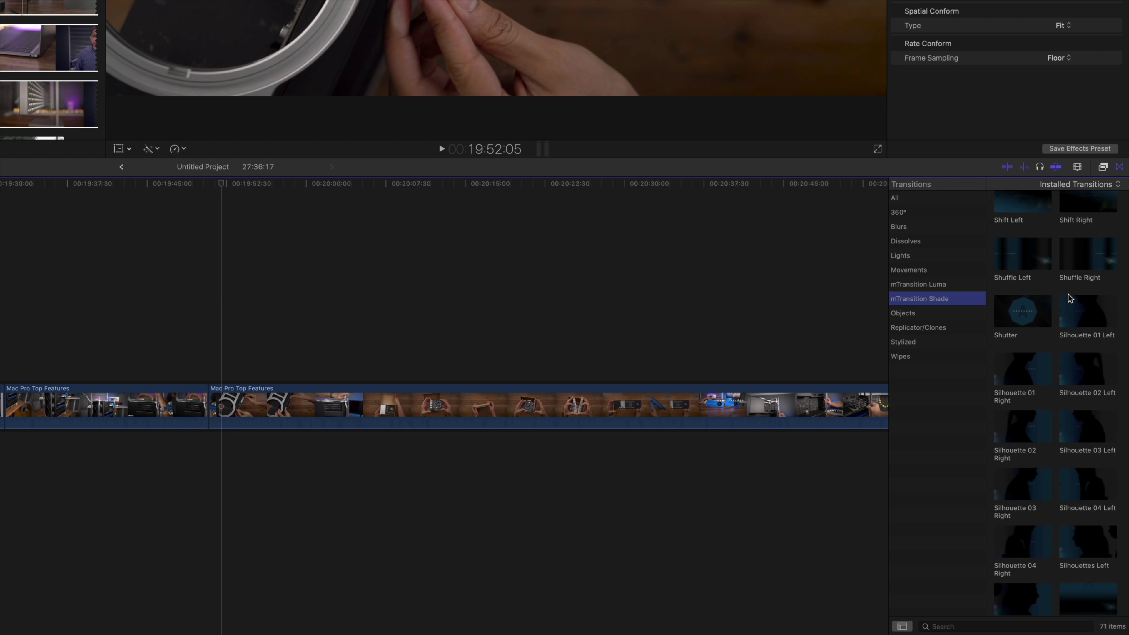
{"action": "scroll", "coordinate": [1069, 297], "scroll_direction": "up", "scroll_amount": 15}
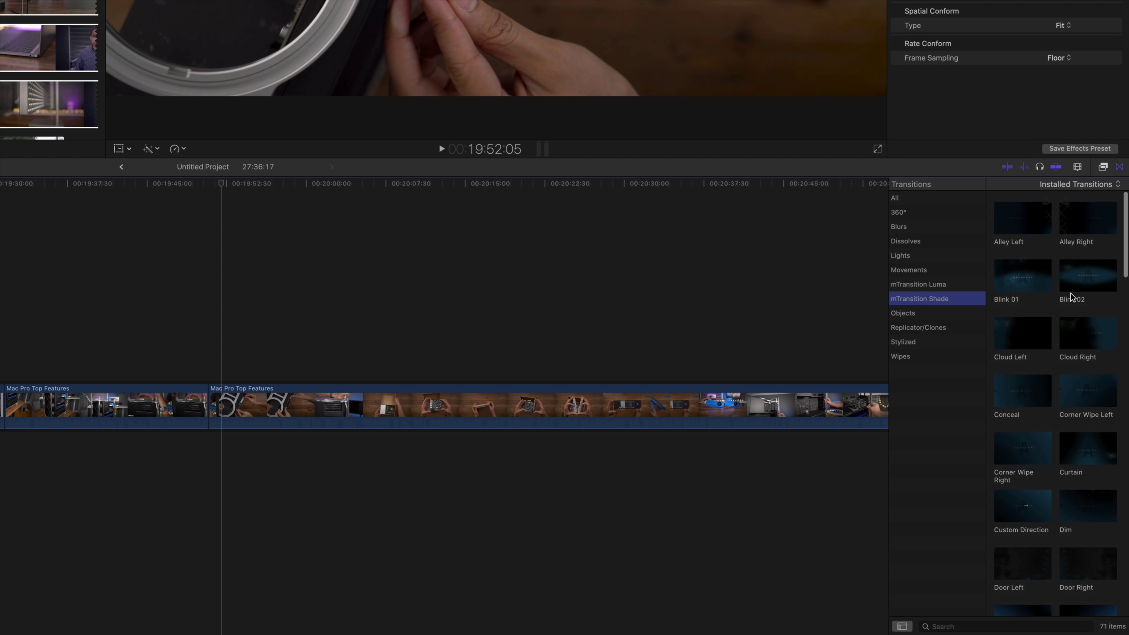
{"action": "scroll", "coordinate": [1071, 297], "scroll_direction": "down", "scroll_amount": 10}
{"action": "scroll", "coordinate": [1070, 296], "scroll_direction": "down", "scroll_amount": 6}
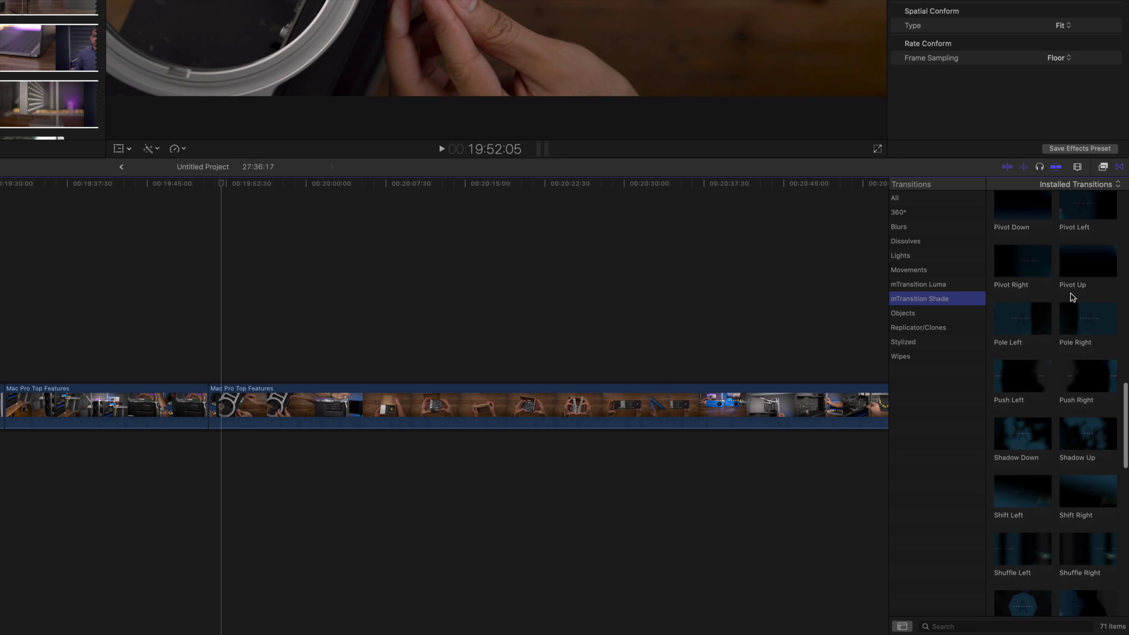
{"action": "scroll", "coordinate": [1070, 296], "scroll_direction": "down", "scroll_amount": 5}
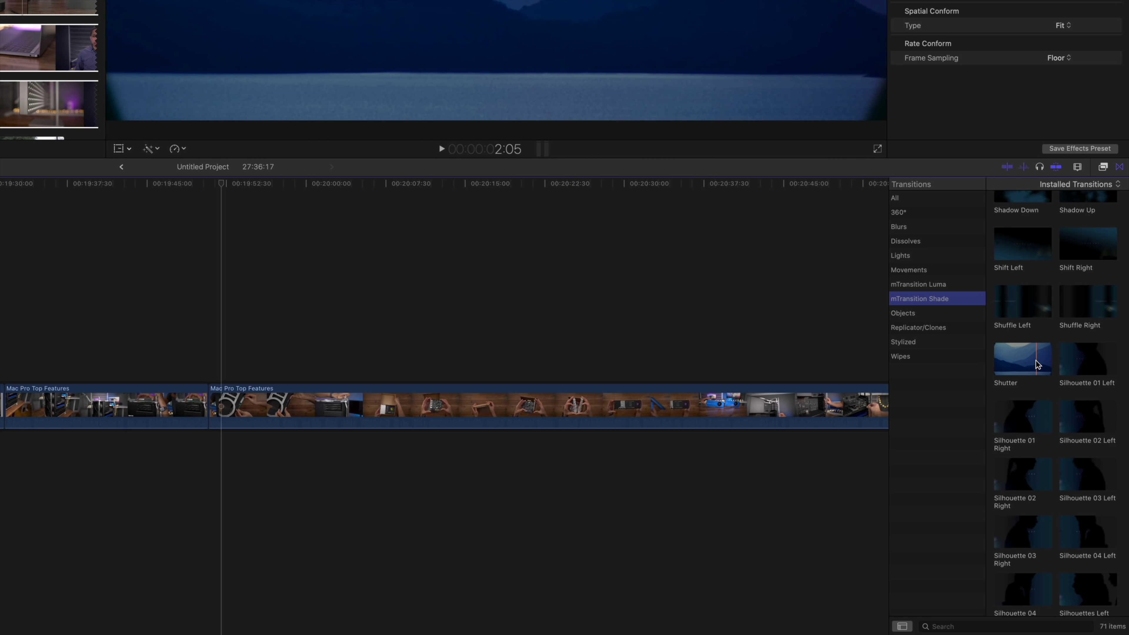
{"action": "double_click", "coordinate": [1011, 367]}
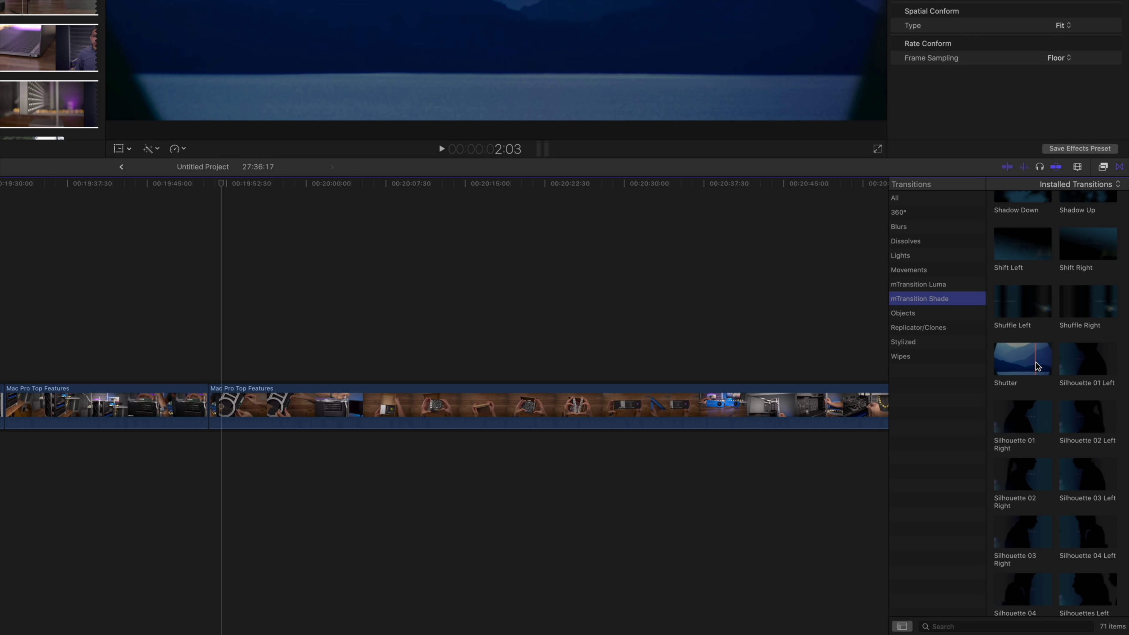
{"action": "left_click", "coordinate": [649, 360]}
{"action": "left_click", "coordinate": [207, 403]}
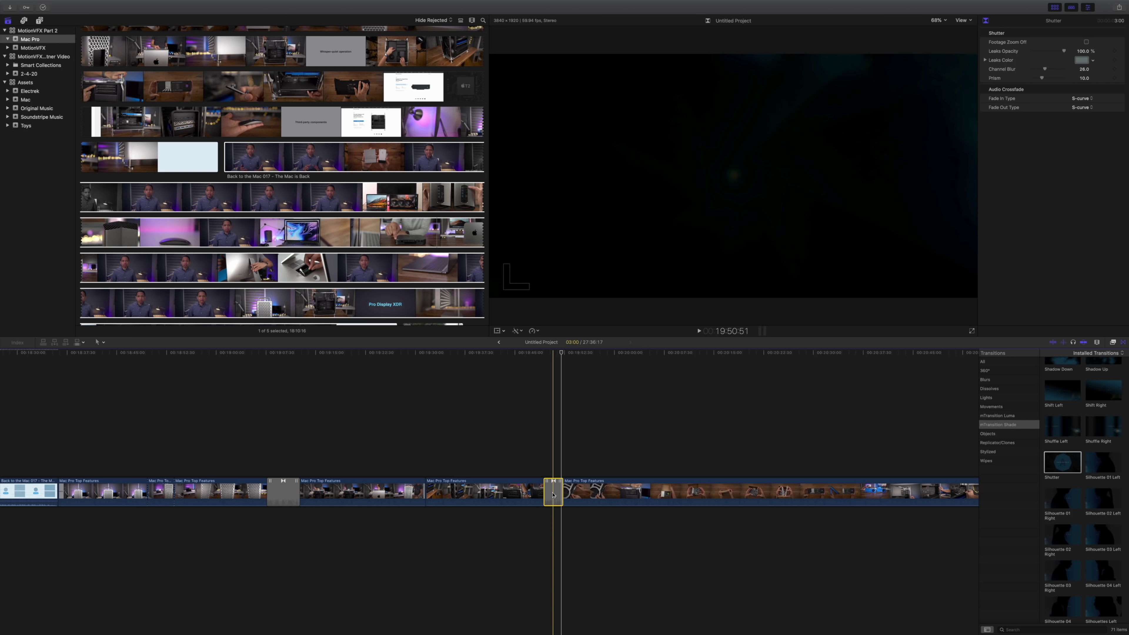
Play through the Shutter transition in the viewer and at full screen to check it
{"action": "key", "text": "space"}
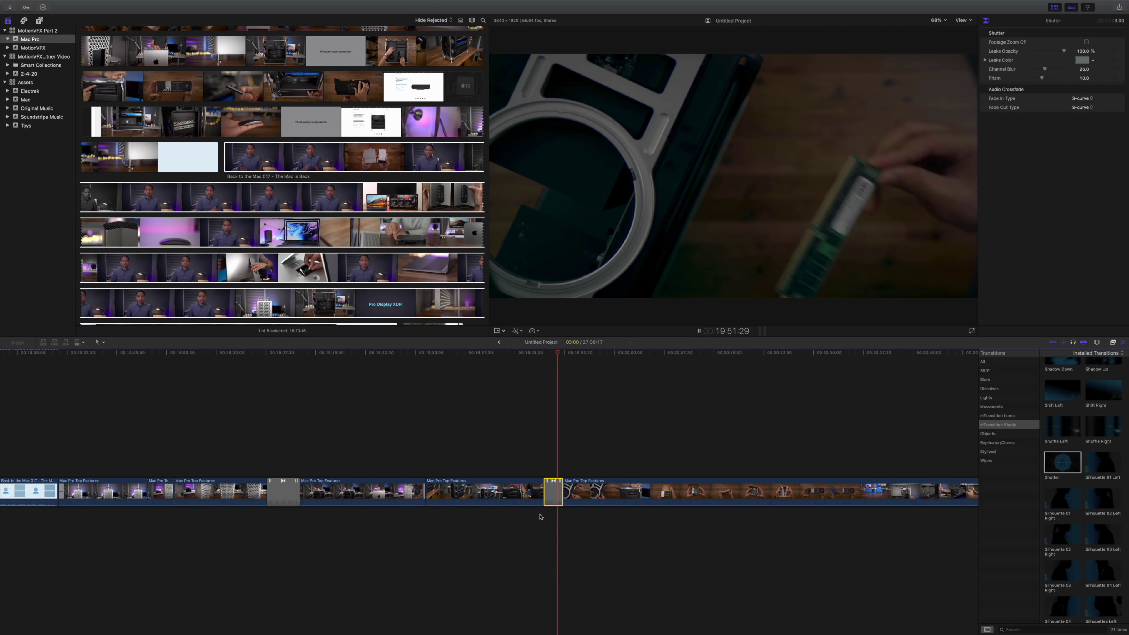
{"action": "key", "text": "space"}
{"action": "left_click", "coordinate": [540, 517]}
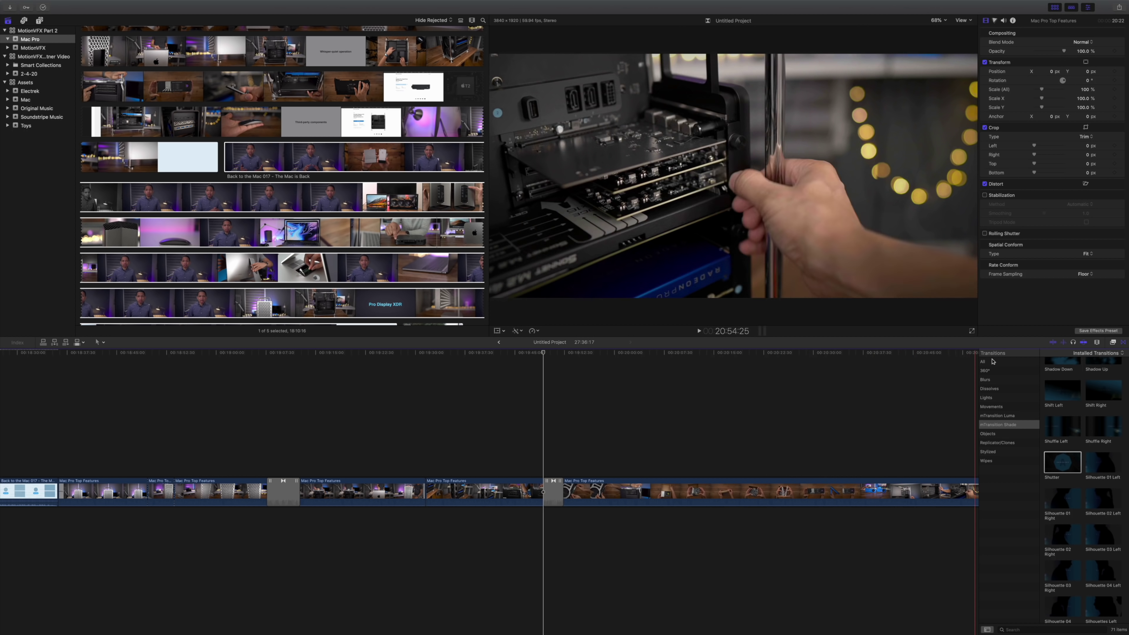
{"action": "key", "text": "space"}
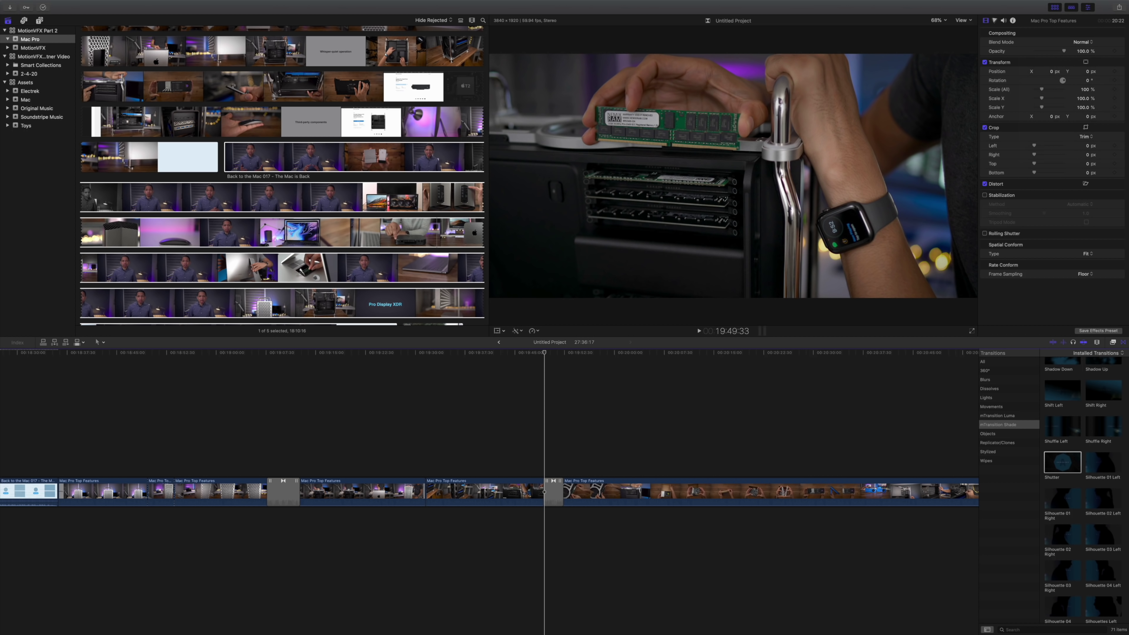
{"action": "key", "text": "super+shift+f"}
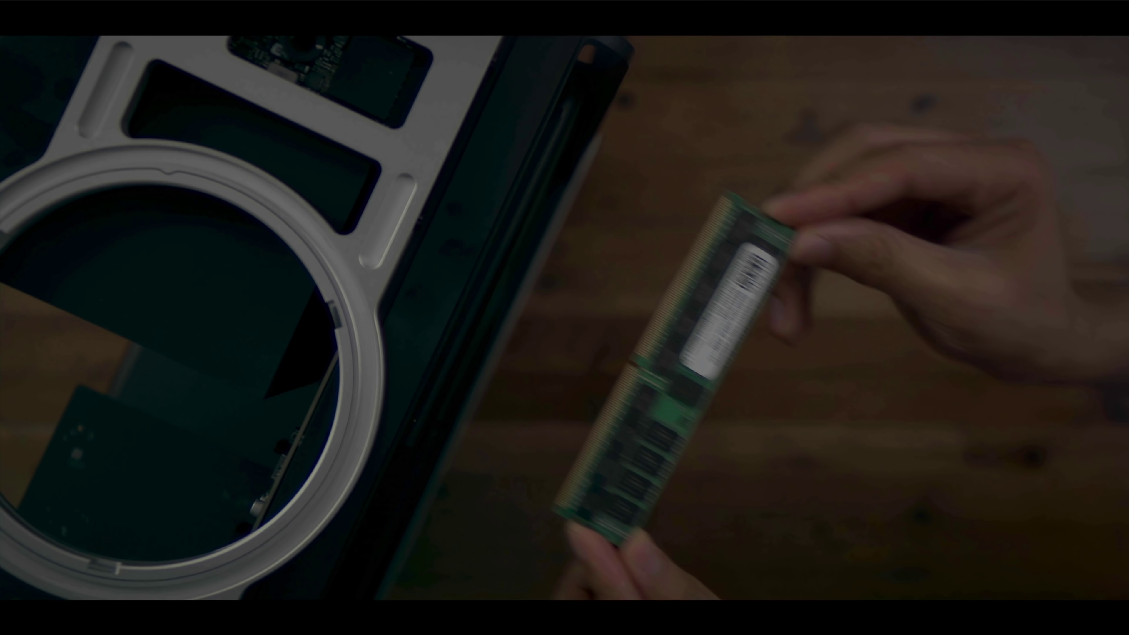
{"action": "key", "text": "Escape"}
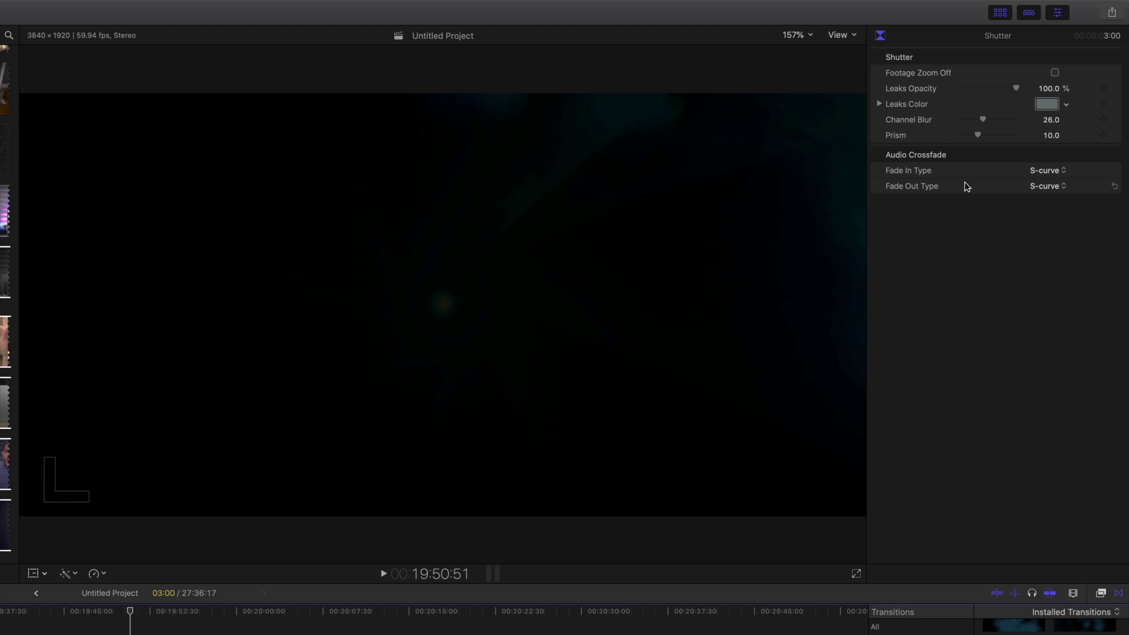
Set the Shutter transition's leaks color to red 0.39, green 0.42 and blue 0.51, and play back the Shutter and Pole Right transitions
{"action": "left_click", "coordinate": [879, 104]}
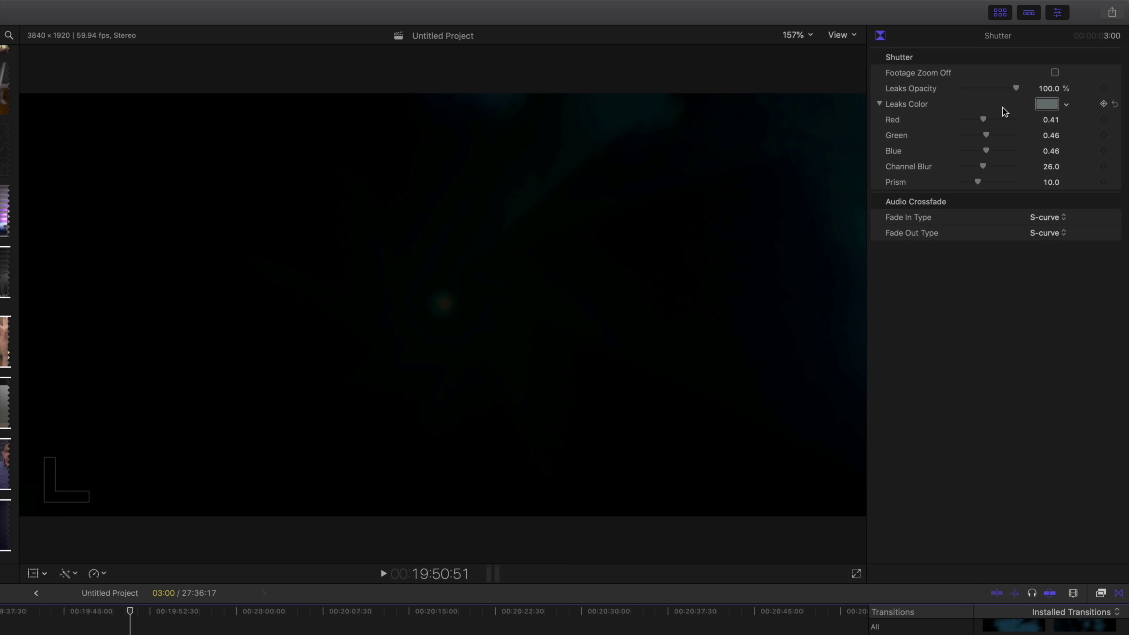
{"action": "left_click_drag", "start_coordinate": [983, 120], "coordinate": [995, 120]}
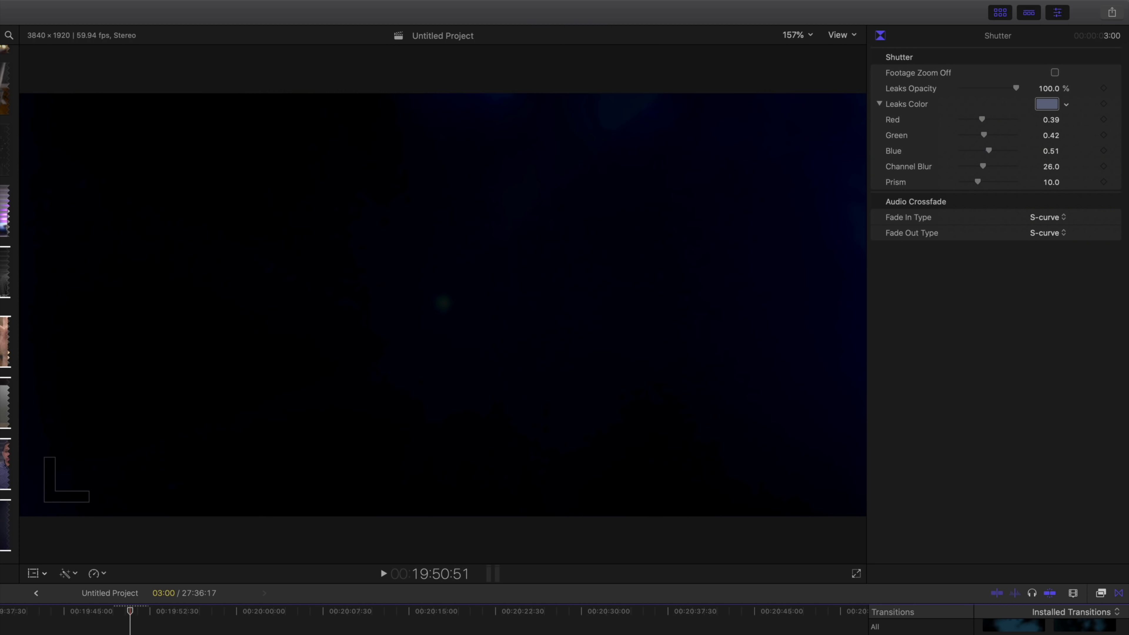
{"action": "left_click", "coordinate": [380, 566]}
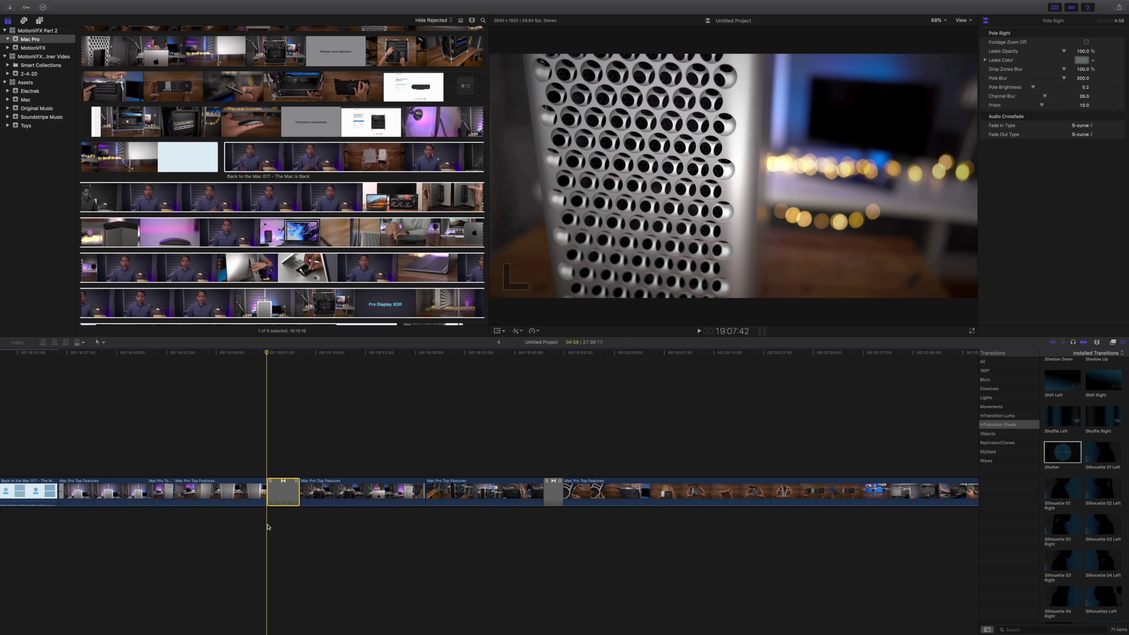
{"action": "key", "text": "space"}
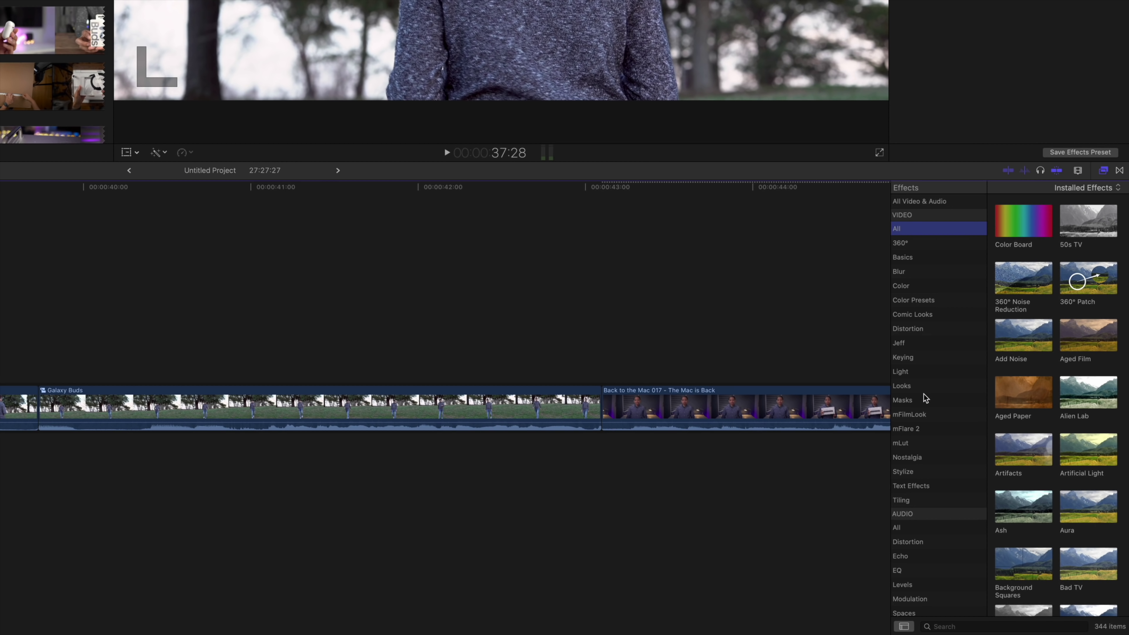
Browse the mFlare 2 effects and apply the Beam Stream flare to the Galaxy Buds clip starting at 37:28
{"action": "left_click", "coordinate": [906, 428]}
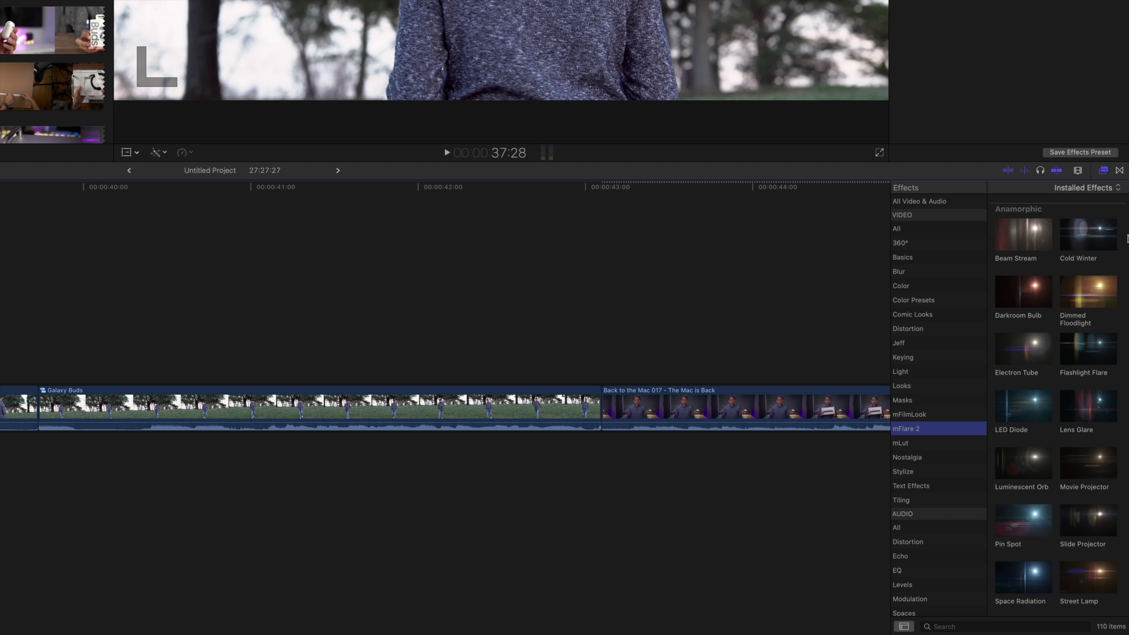
{"action": "scroll", "coordinate": [1125, 240], "scroll_direction": "down", "scroll_amount": 5}
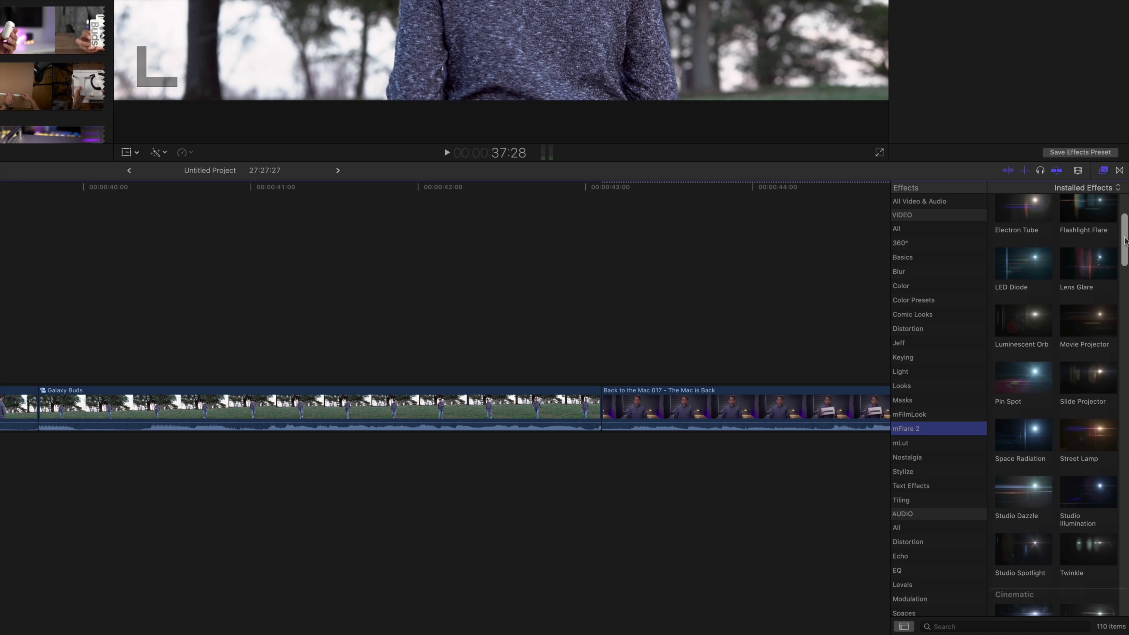
{"action": "scroll", "coordinate": [1125, 240], "scroll_direction": "down", "scroll_amount": 8}
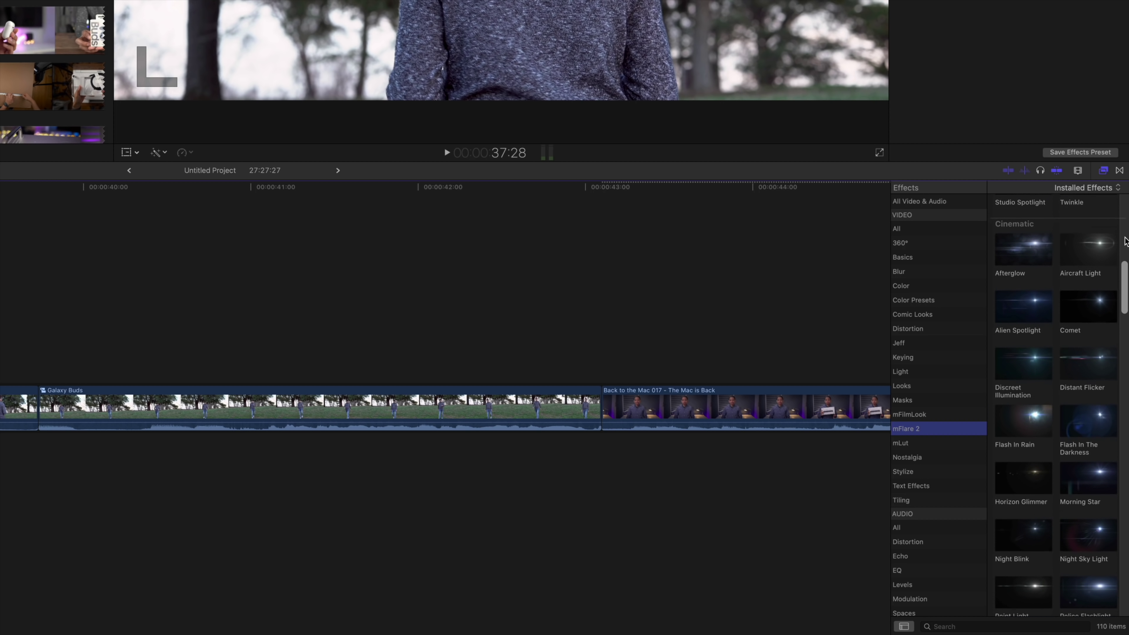
{"action": "scroll", "coordinate": [1125, 241], "scroll_direction": "down", "scroll_amount": 10}
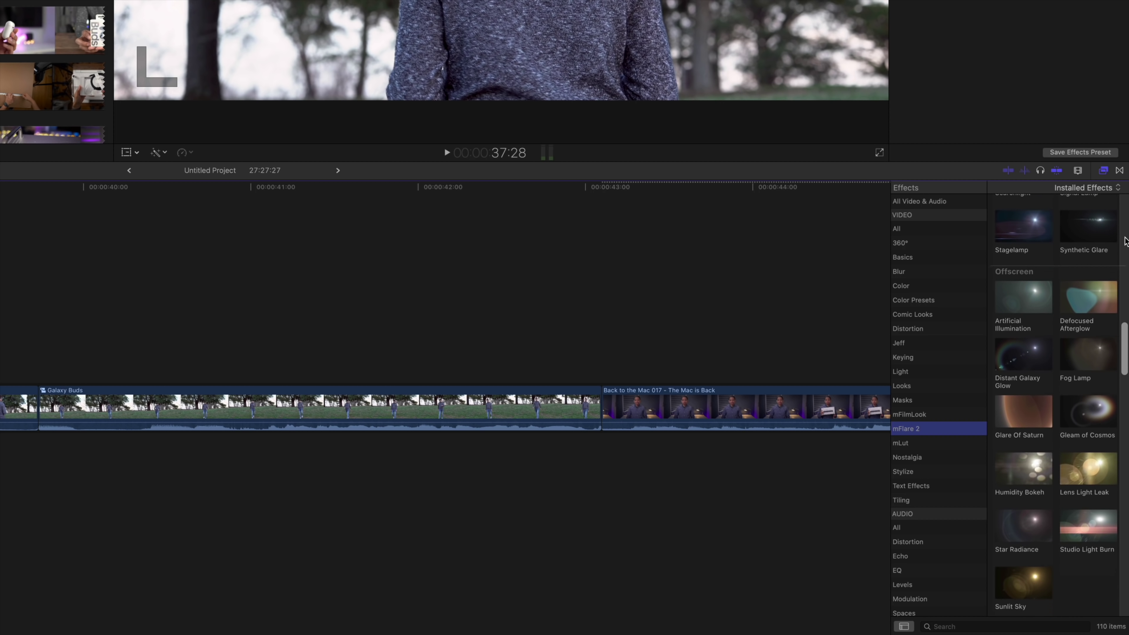
{"action": "scroll", "coordinate": [1125, 240], "scroll_direction": "down", "scroll_amount": 10}
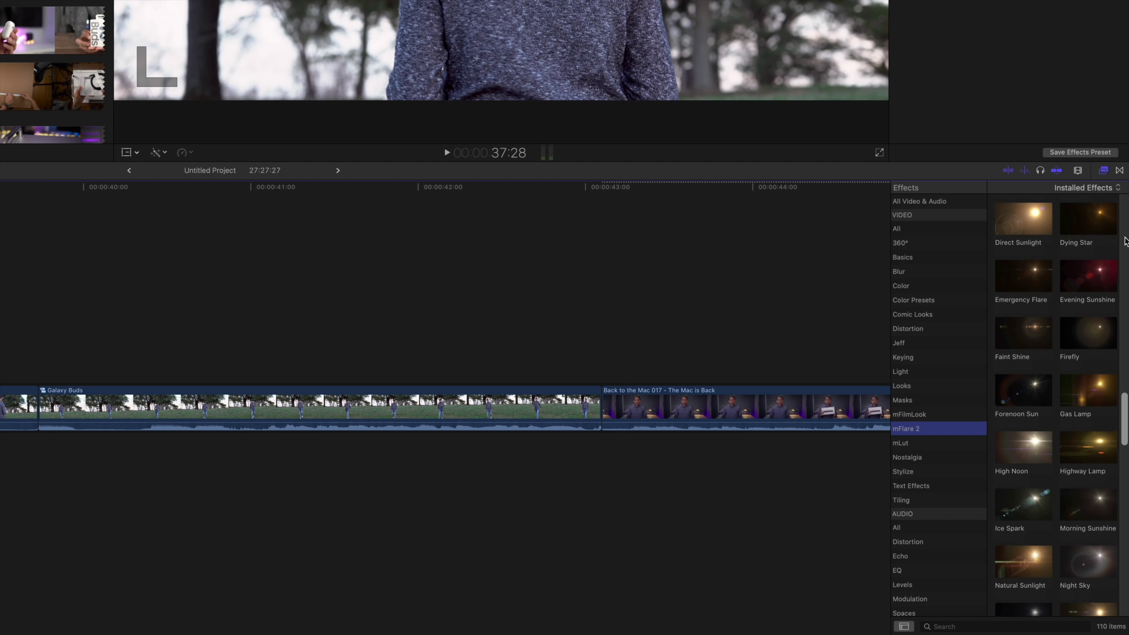
{"action": "scroll", "coordinate": [1125, 240], "scroll_direction": "down", "scroll_amount": 10}
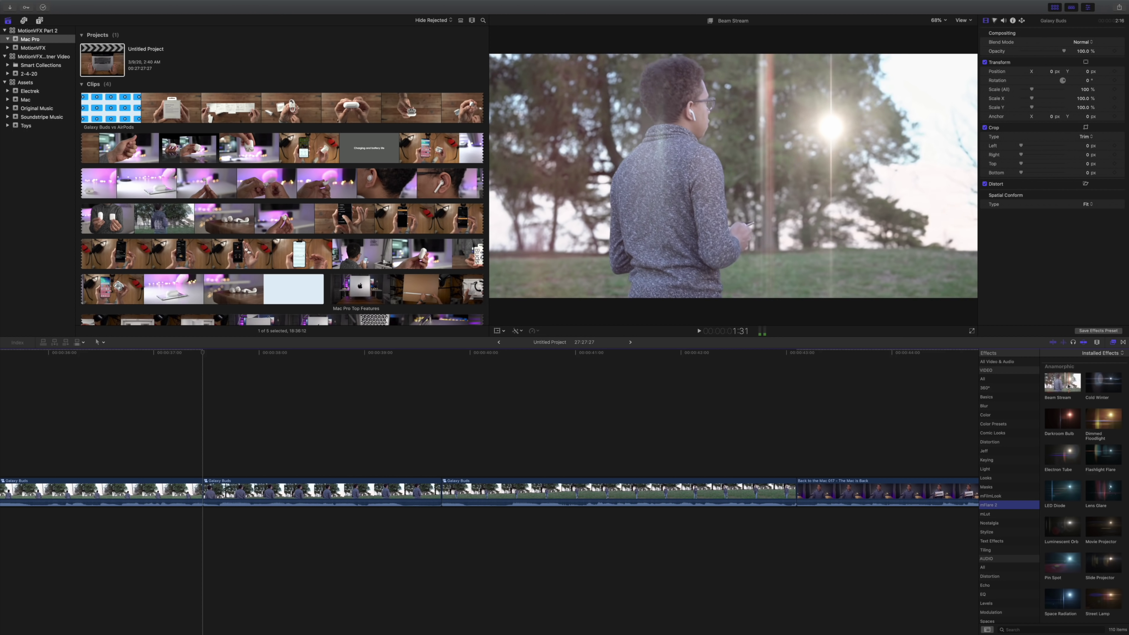
{"action": "left_click_drag", "start_coordinate": [1069, 386], "coordinate": [289, 489]}
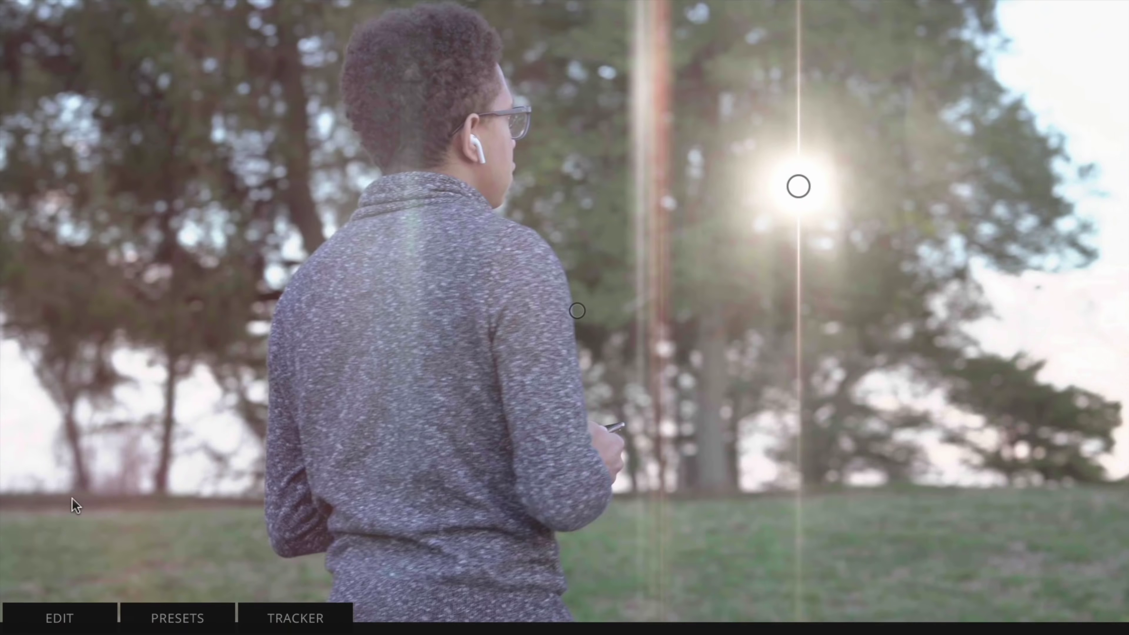
Place the Beam Stream tracker over the trees beside the subject, track the flare through the Galaxy Buds clip, and play it back
{"action": "left_click", "coordinate": [625, 297]}
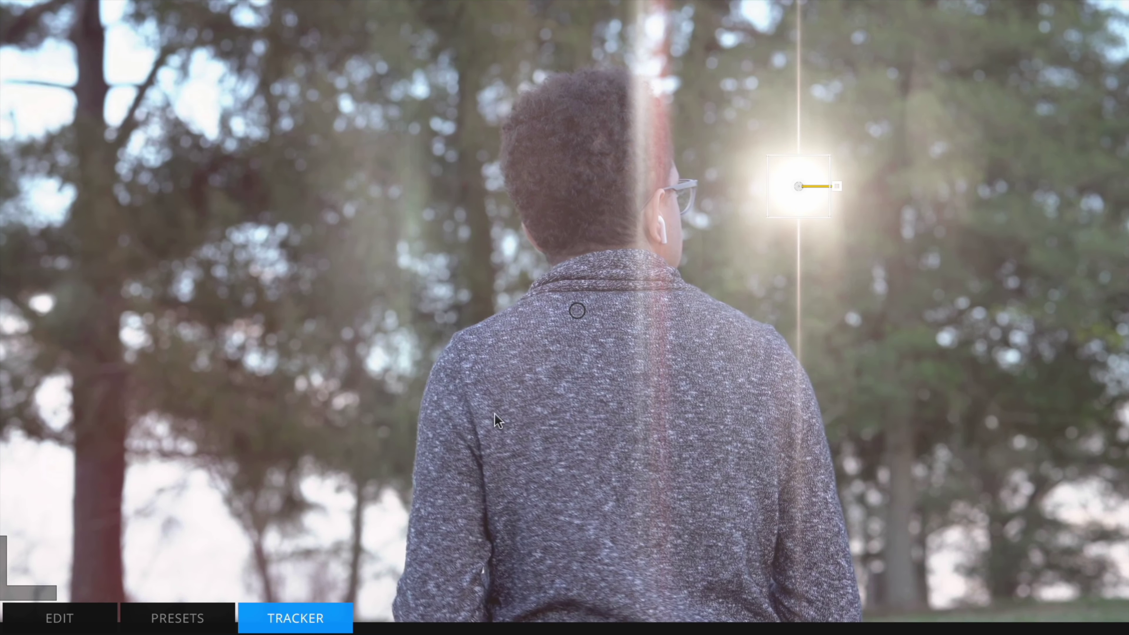
{"action": "left_click_drag", "start_coordinate": [793, 191], "coordinate": [932, 286]}
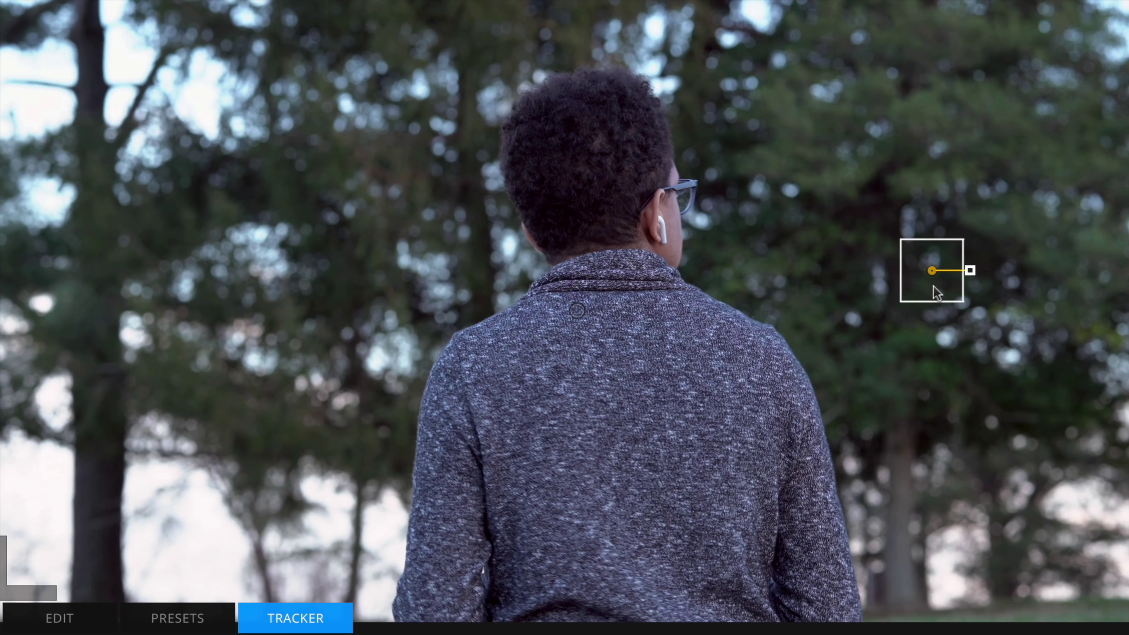
{"action": "left_click_drag", "start_coordinate": [998, 358], "coordinate": [1008, 360]}
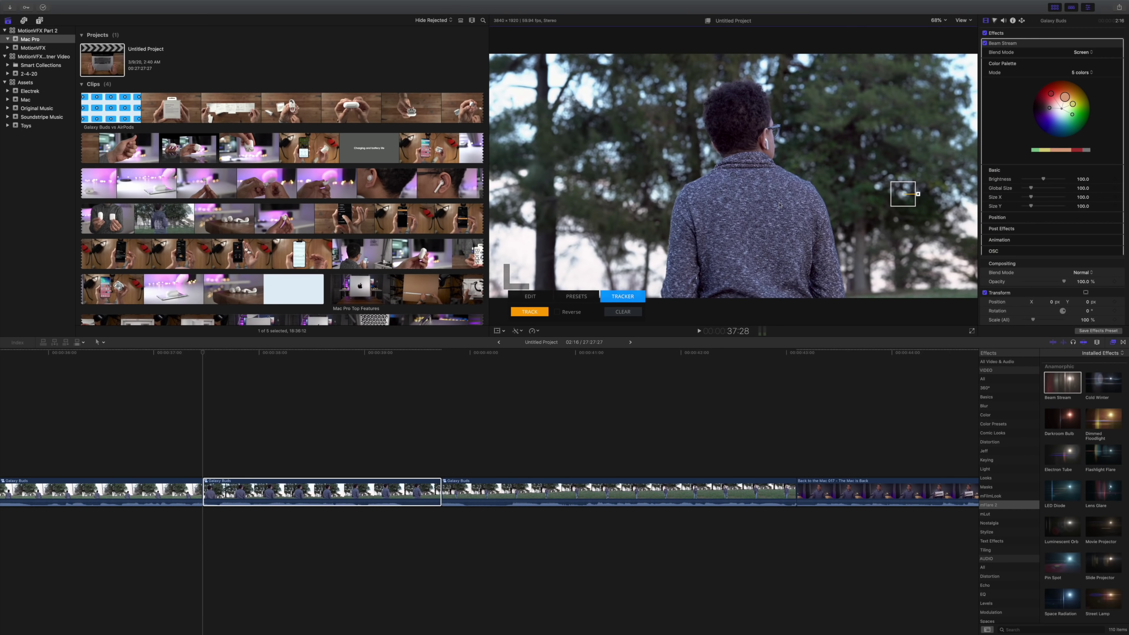
{"action": "left_click", "coordinate": [529, 312]}
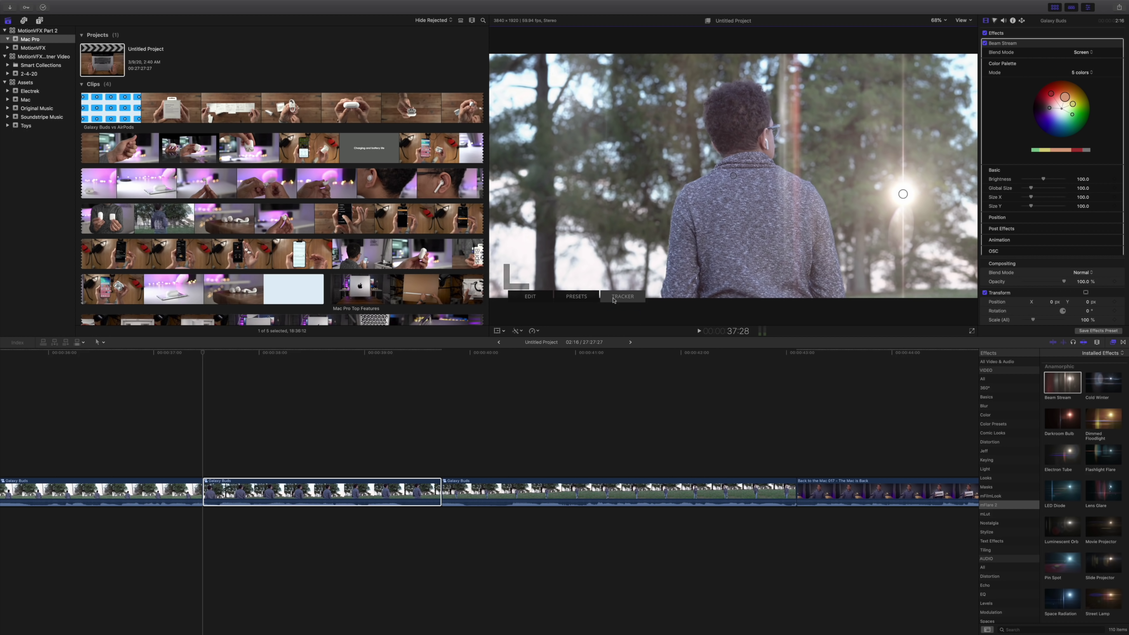
{"action": "key", "text": "space"}
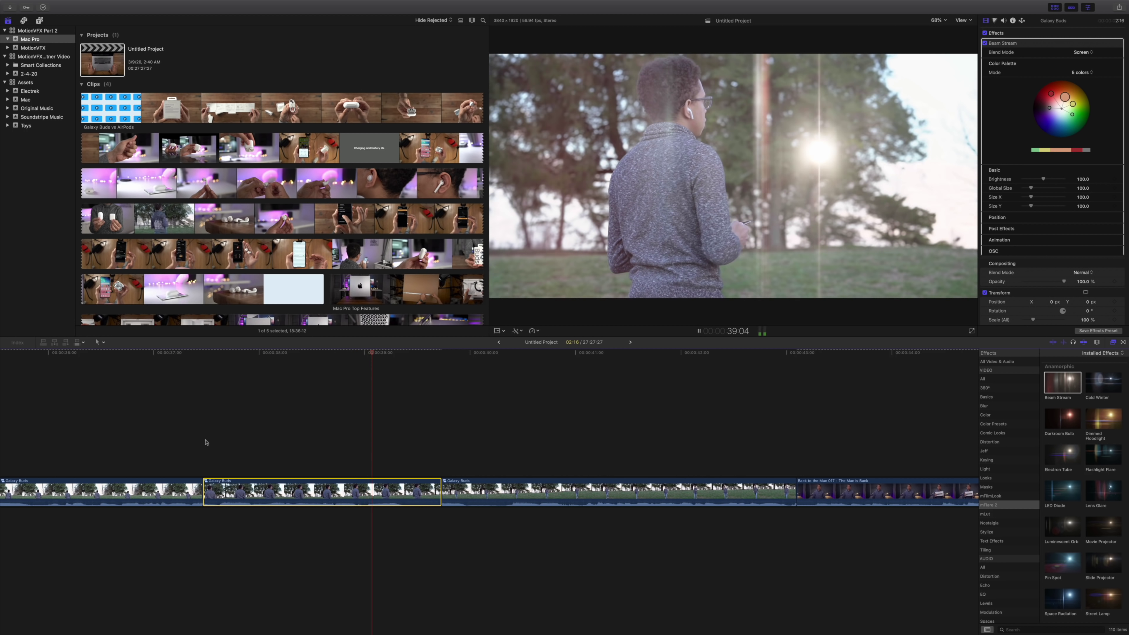
Open the Beam Stream flare in the mFlare 2 editor and examine its individual Orbs, Streak, Iris, Sparkle and Glow elements
{"action": "left_click", "coordinate": [531, 296]}
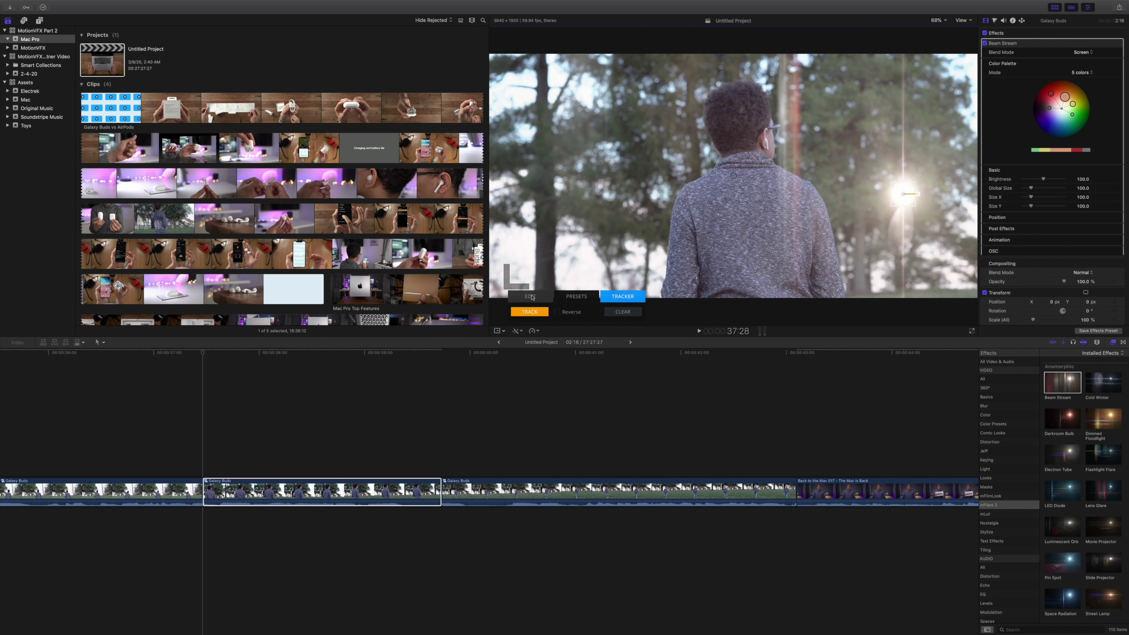
{"action": "left_click", "coordinate": [531, 296]}
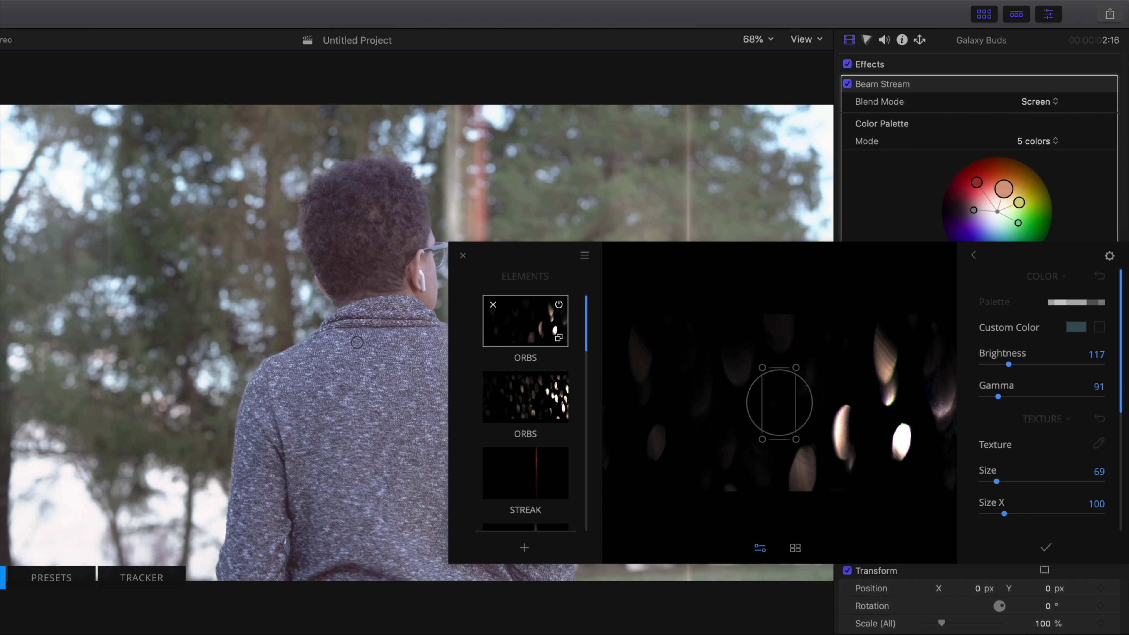
{"action": "scroll", "coordinate": [538, 404], "scroll_direction": "down", "scroll_amount": 5}
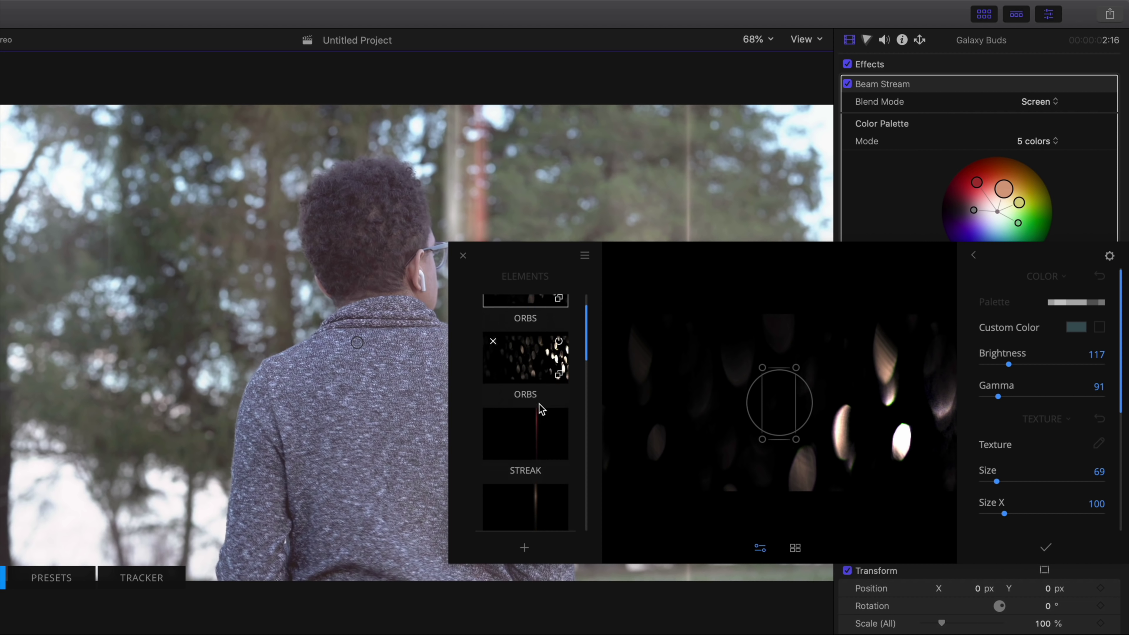
{"action": "scroll", "coordinate": [537, 405], "scroll_direction": "up", "scroll_amount": 5}
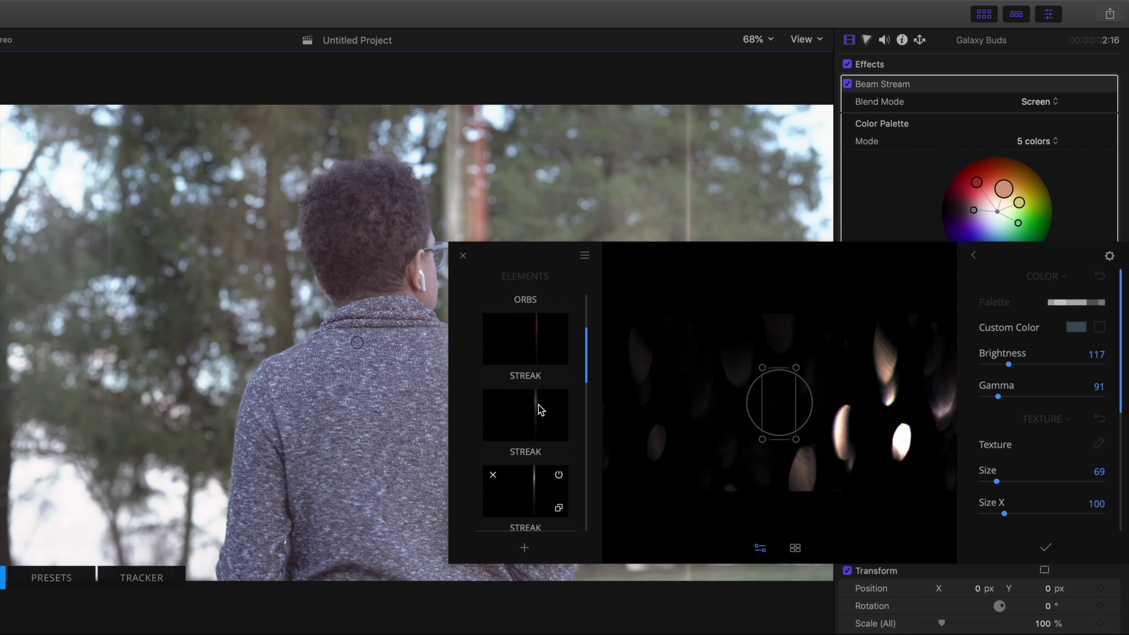
{"action": "left_click", "coordinate": [532, 404]}
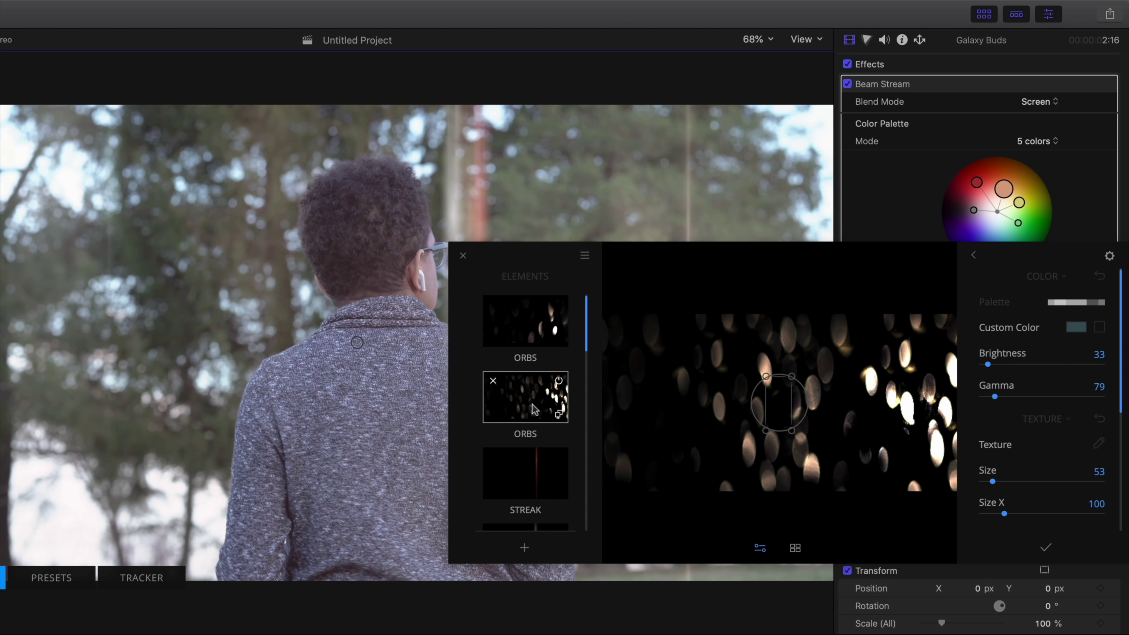
{"action": "left_click", "coordinate": [528, 448]}
{"action": "scroll", "coordinate": [529, 463], "scroll_direction": "down", "scroll_amount": 2}
{"action": "scroll", "coordinate": [530, 462], "scroll_direction": "down", "scroll_amount": 3}
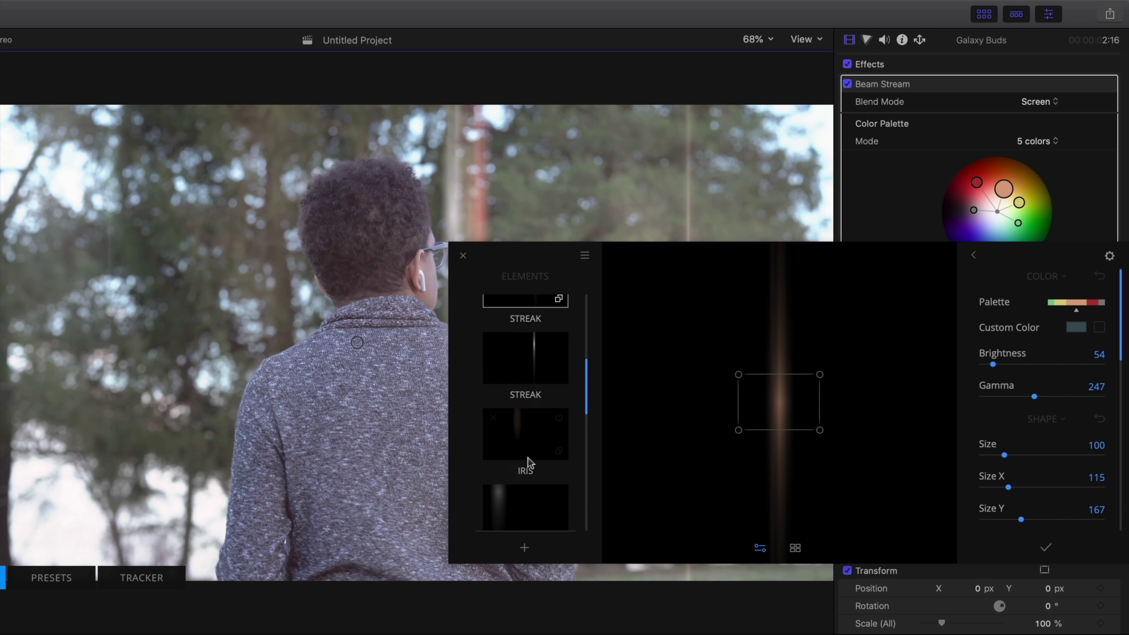
{"action": "left_click", "coordinate": [530, 435]}
{"action": "scroll", "coordinate": [530, 434], "scroll_direction": "down", "scroll_amount": 1}
{"action": "scroll", "coordinate": [530, 435], "scroll_direction": "down", "scroll_amount": 1}
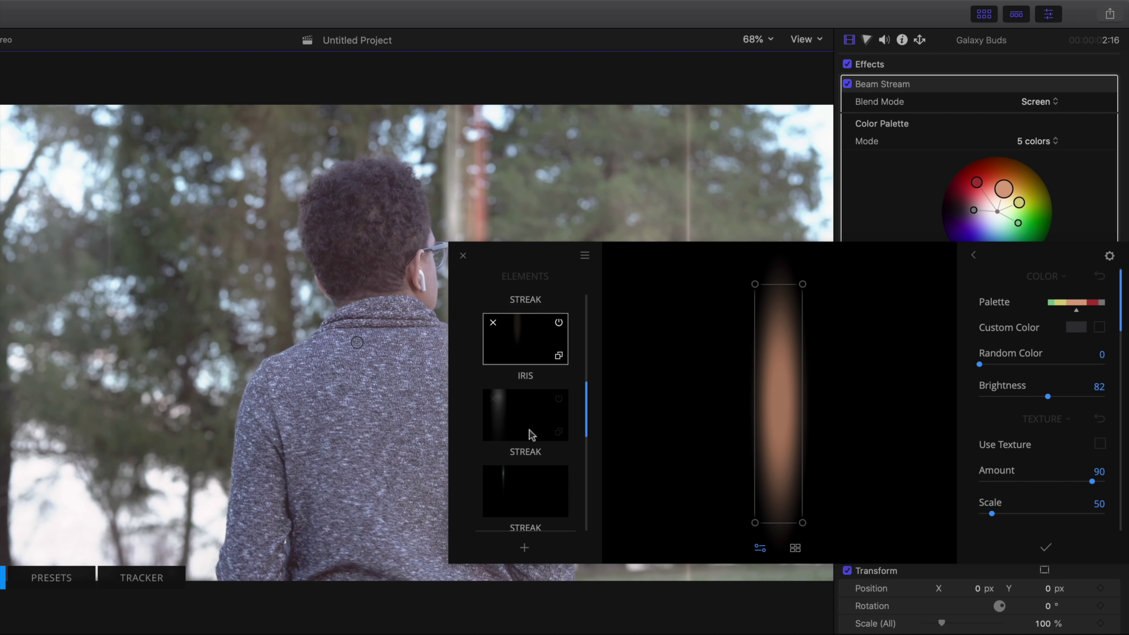
{"action": "left_click", "coordinate": [529, 434]}
{"action": "left_click", "coordinate": [523, 477]}
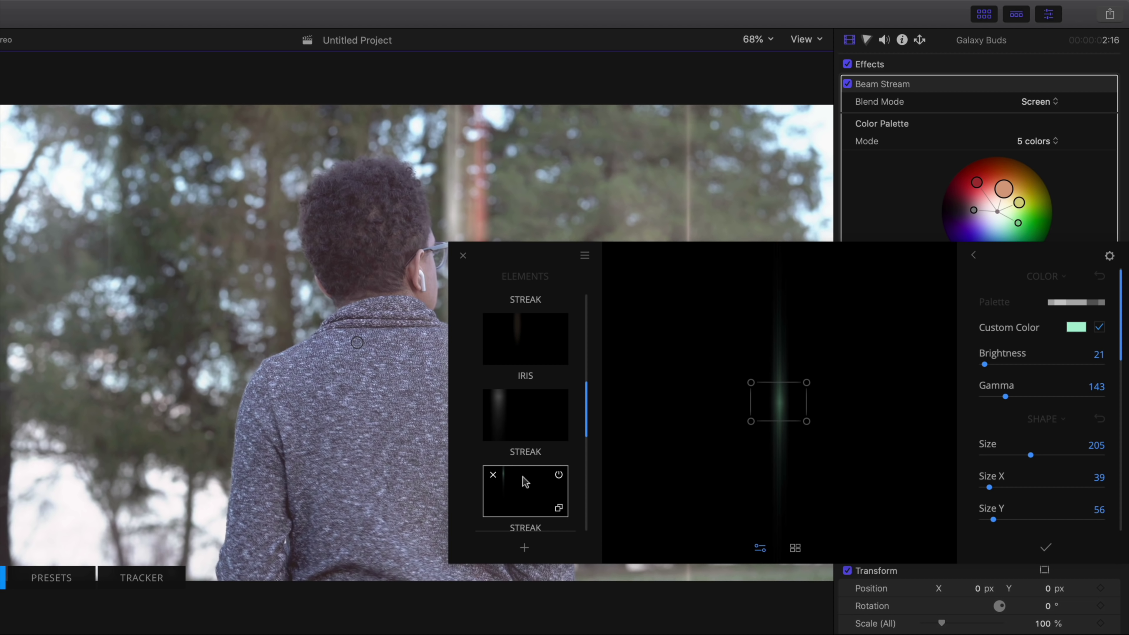
{"action": "scroll", "coordinate": [523, 477], "scroll_direction": "down", "scroll_amount": 1}
{"action": "scroll", "coordinate": [541, 468], "scroll_direction": "down", "scroll_amount": 5}
{"action": "left_click", "coordinate": [525, 398]}
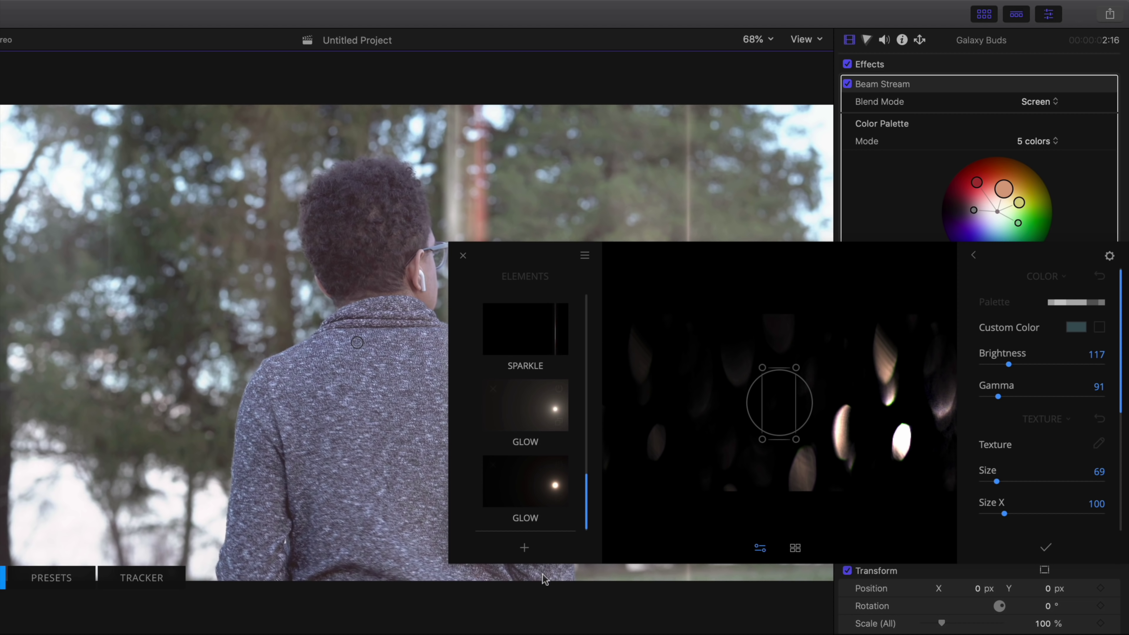
Add a Halo element to the flare, enlarge it to size 232, set its saturation to 60 and widen it horizontally
{"action": "left_click", "coordinate": [523, 548]}
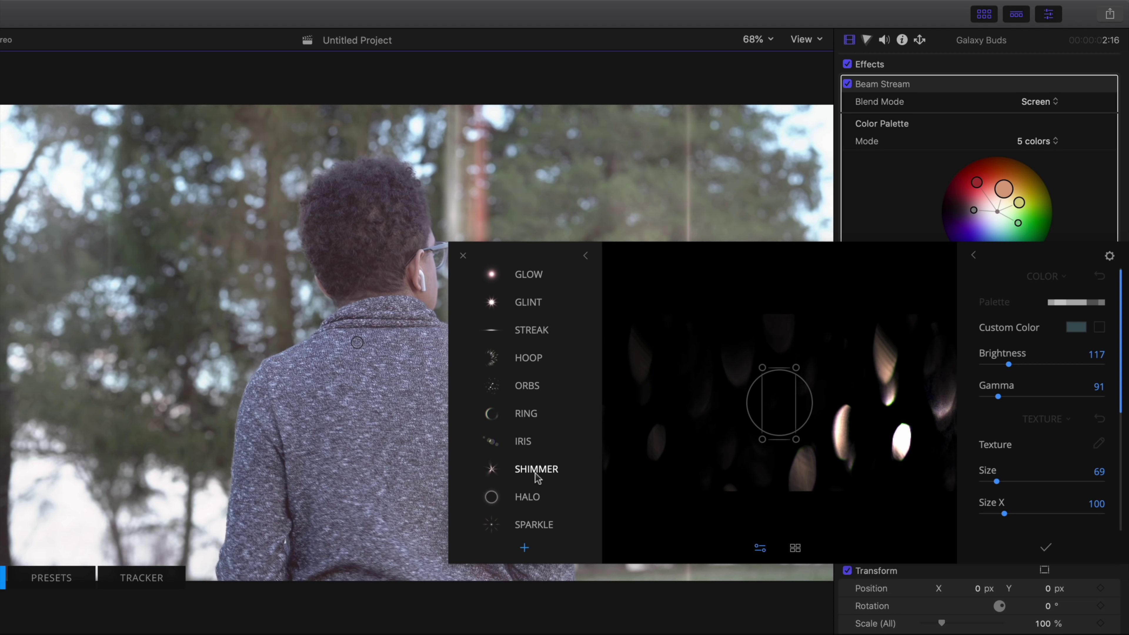
{"action": "left_click", "coordinate": [524, 497]}
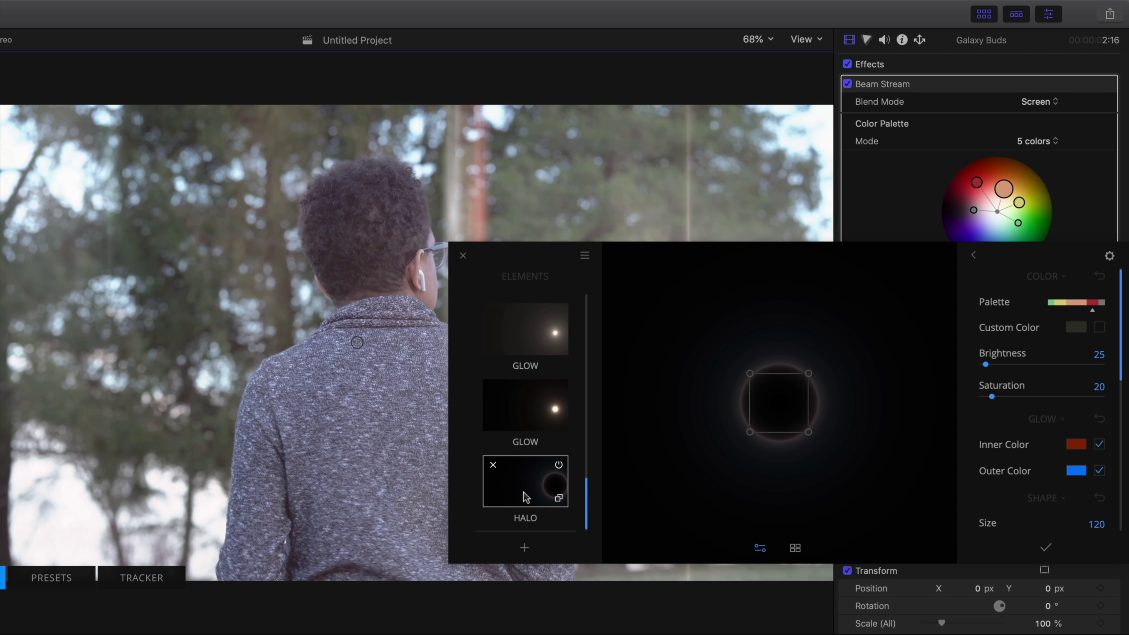
{"action": "left_click_drag", "start_coordinate": [808, 432], "coordinate": [834, 460]}
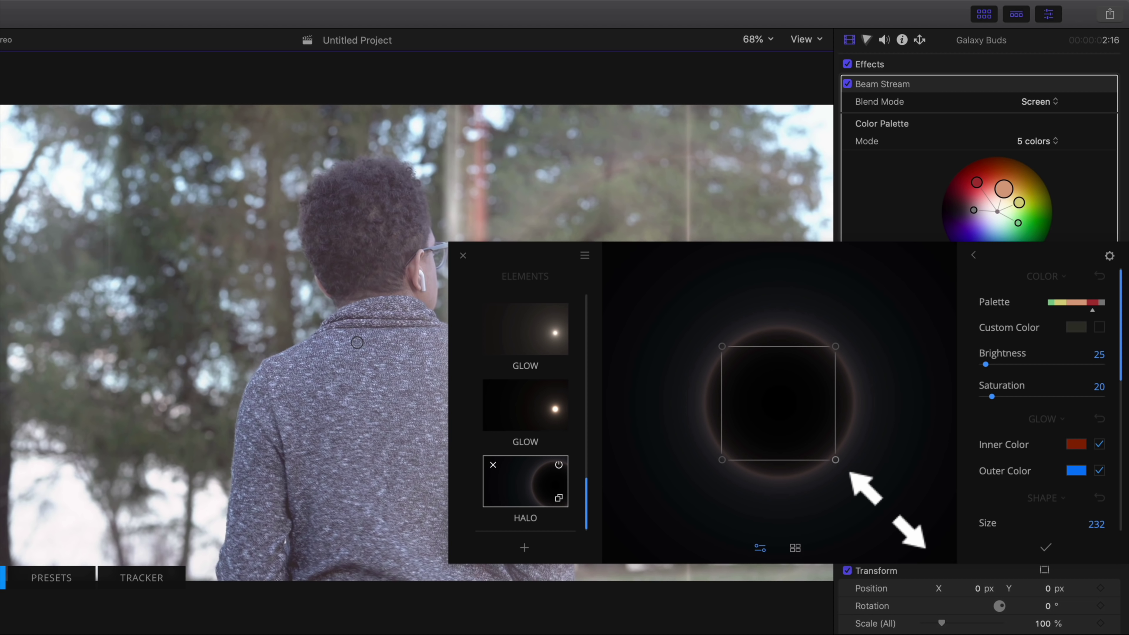
{"action": "scroll", "coordinate": [1055, 464], "scroll_direction": "down", "scroll_amount": 5}
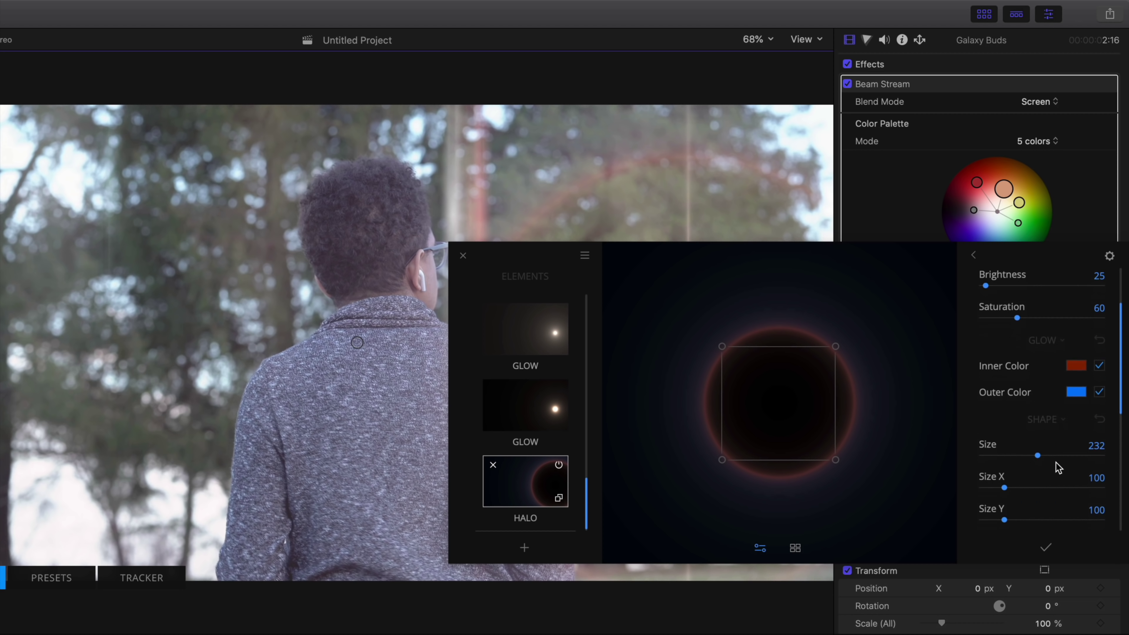
{"action": "left_click_drag", "start_coordinate": [1004, 411], "coordinate": [1011, 411]}
{"action": "scroll", "coordinate": [1036, 471], "scroll_direction": "down", "scroll_amount": 5}
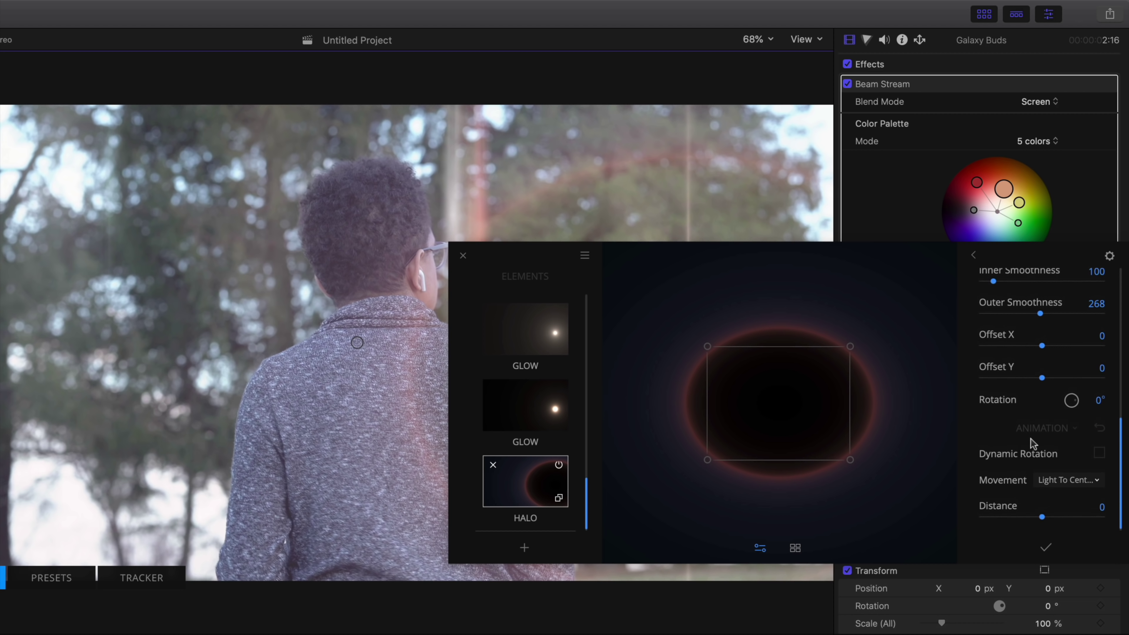
{"action": "scroll", "coordinate": [1040, 525], "scroll_direction": "up", "scroll_amount": 10}
{"action": "left_click", "coordinate": [1045, 550]}
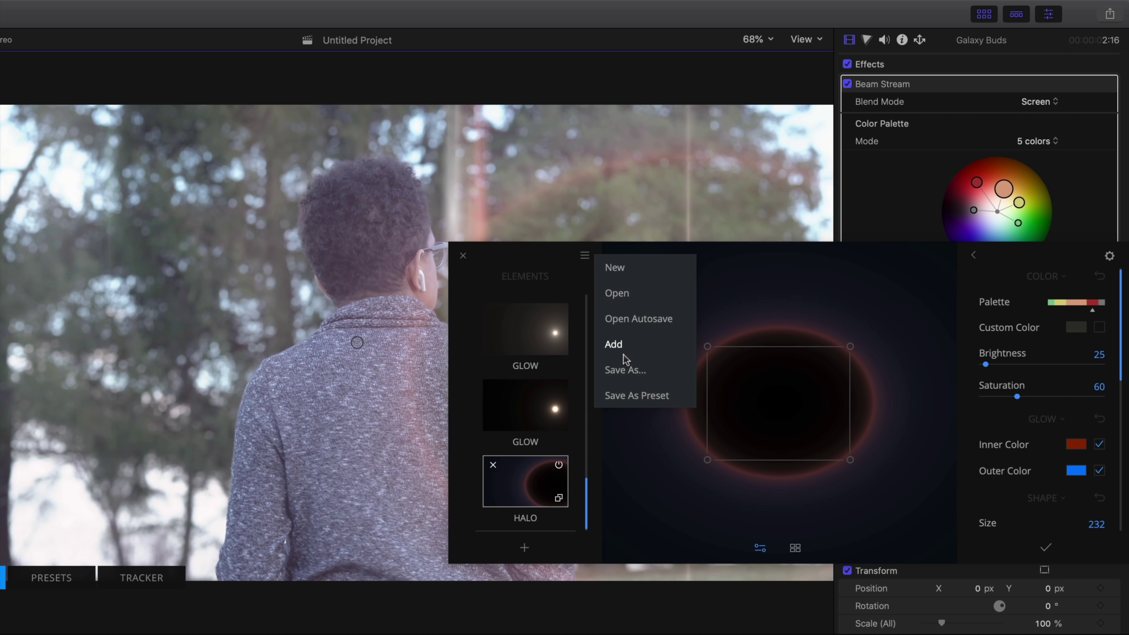
Save the customized flare as a preset named with the creator's first name and 2020 in the creator's own category, and close the editor
{"action": "left_click", "coordinate": [636, 394]}
{"action": "left_click", "coordinate": [758, 379]}
{"action": "type", "text": "Jeff 2020"}
{"action": "left_click", "coordinate": [754, 411]}
{"action": "left_click", "coordinate": [743, 462]}
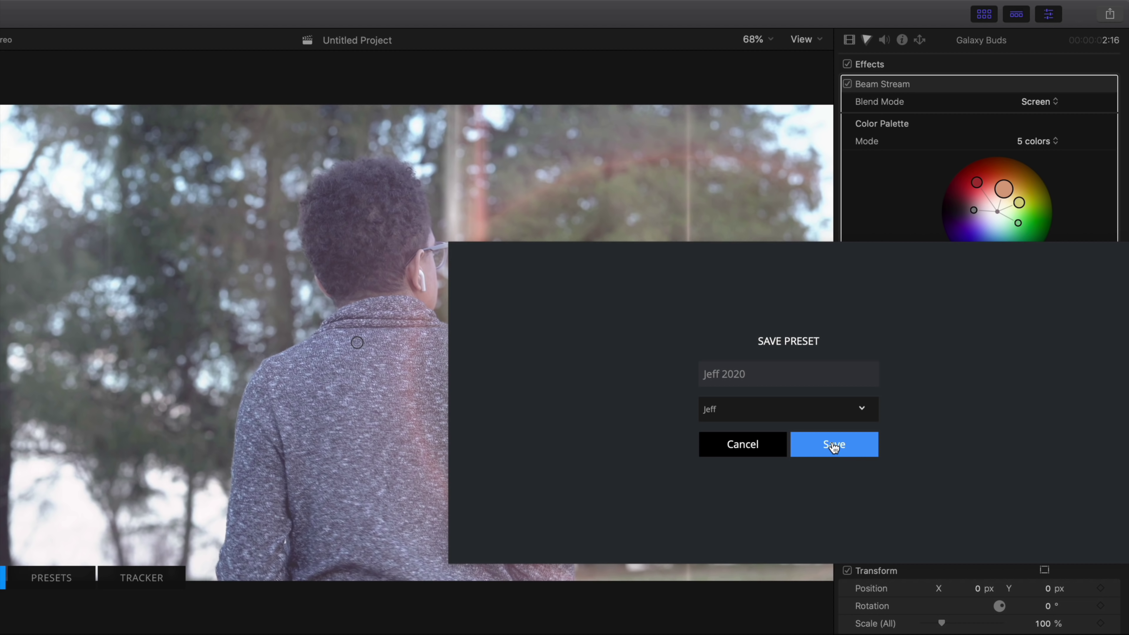
{"action": "left_click", "coordinate": [833, 445]}
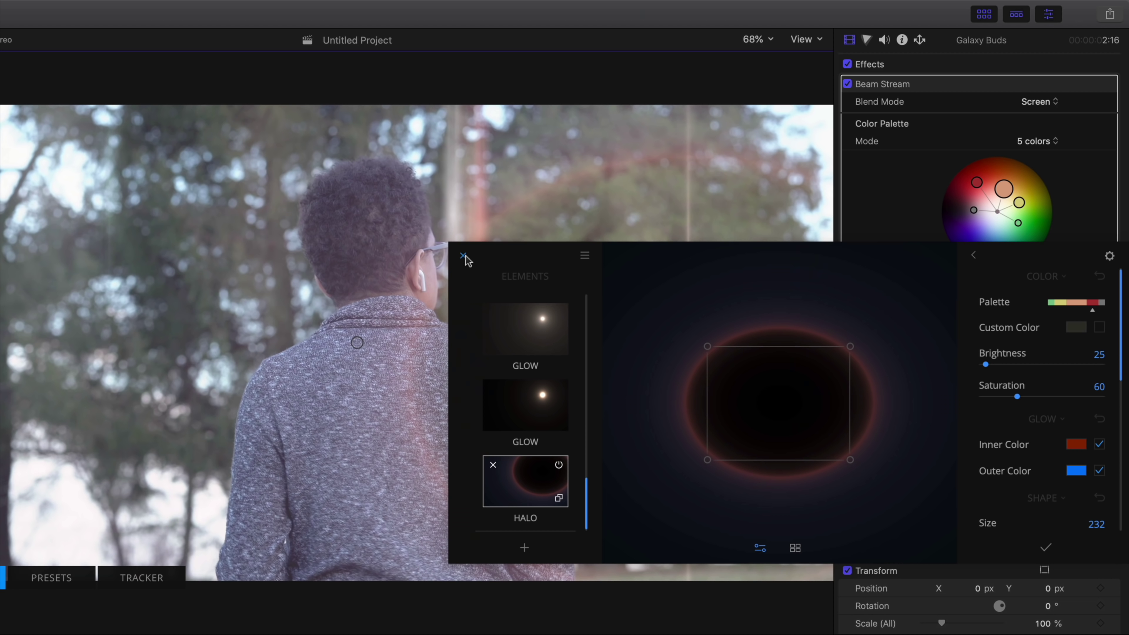
{"action": "left_click", "coordinate": [464, 256]}
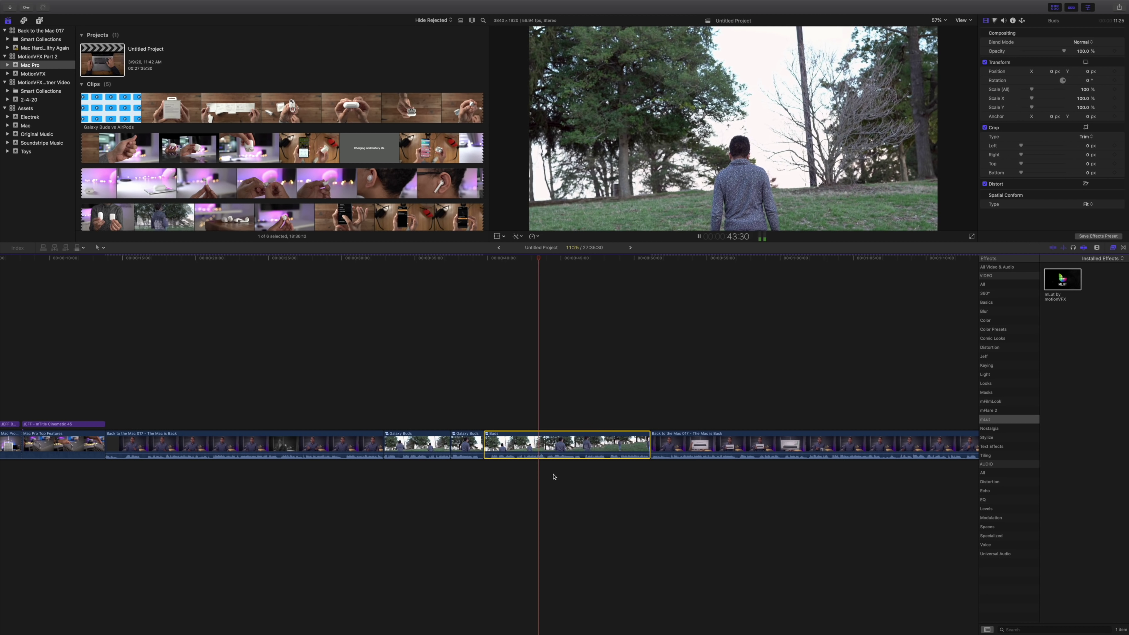
Apply the mLut by motionVFX effect to the Buds clip in the timeline
{"action": "left_click", "coordinate": [551, 474]}
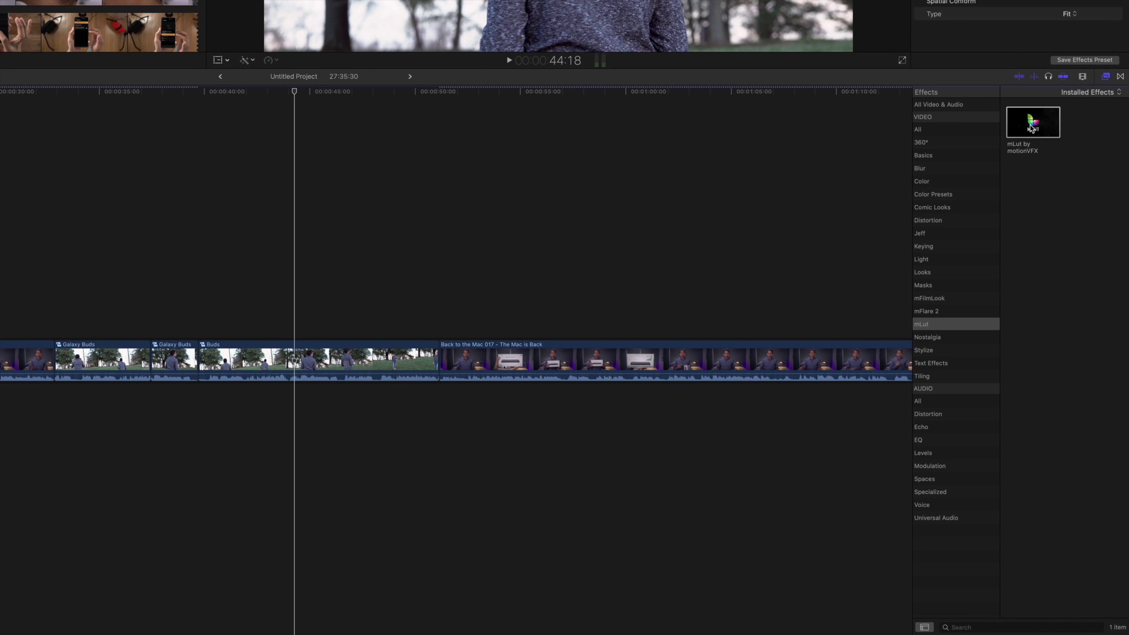
{"action": "left_click_drag", "start_coordinate": [1061, 279], "coordinate": [577, 438]}
{"action": "left_click_drag", "start_coordinate": [331, 351], "coordinate": [333, 353]}
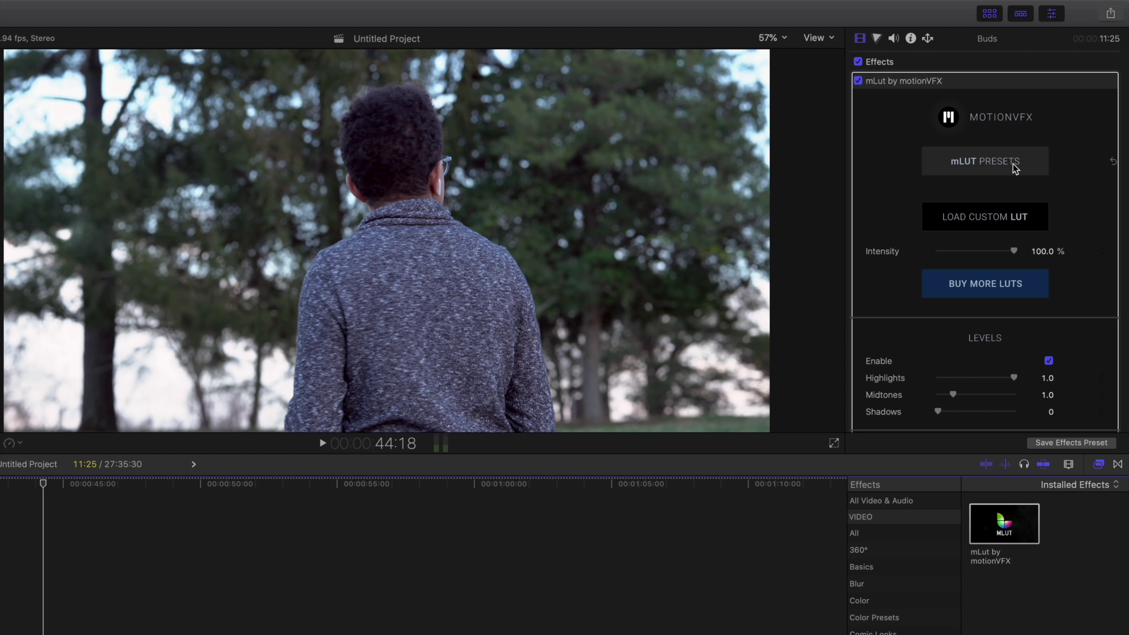
Open the mLUT presets and look through the available looks in the Film and Film 2 categories
{"action": "left_click", "coordinate": [1015, 167]}
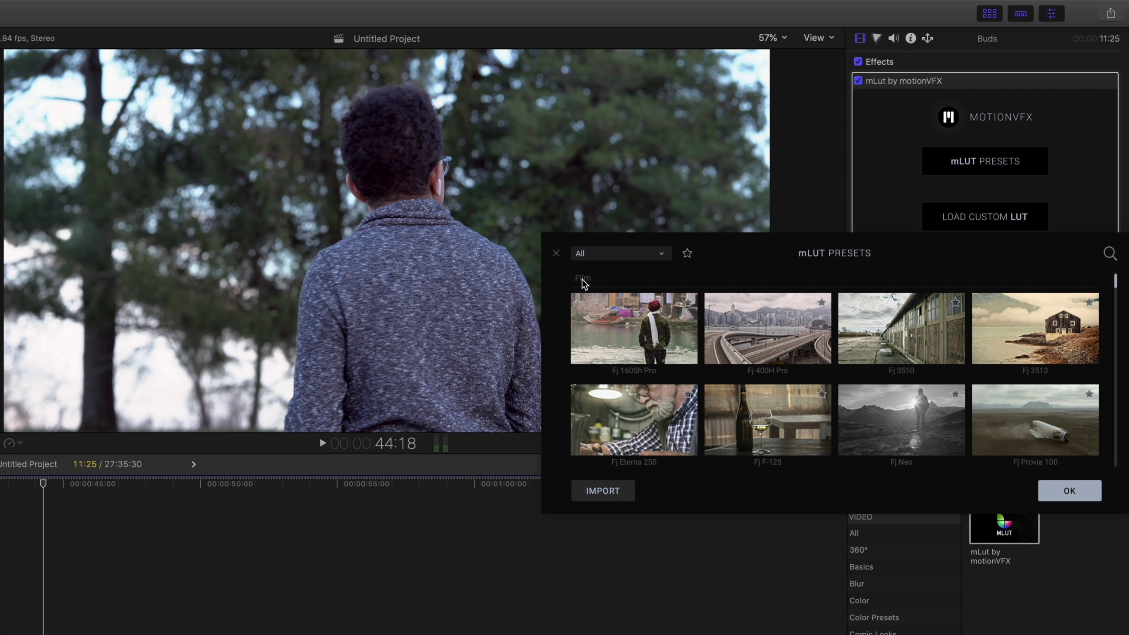
{"action": "scroll", "coordinate": [722, 356], "scroll_direction": "down", "scroll_amount": 6}
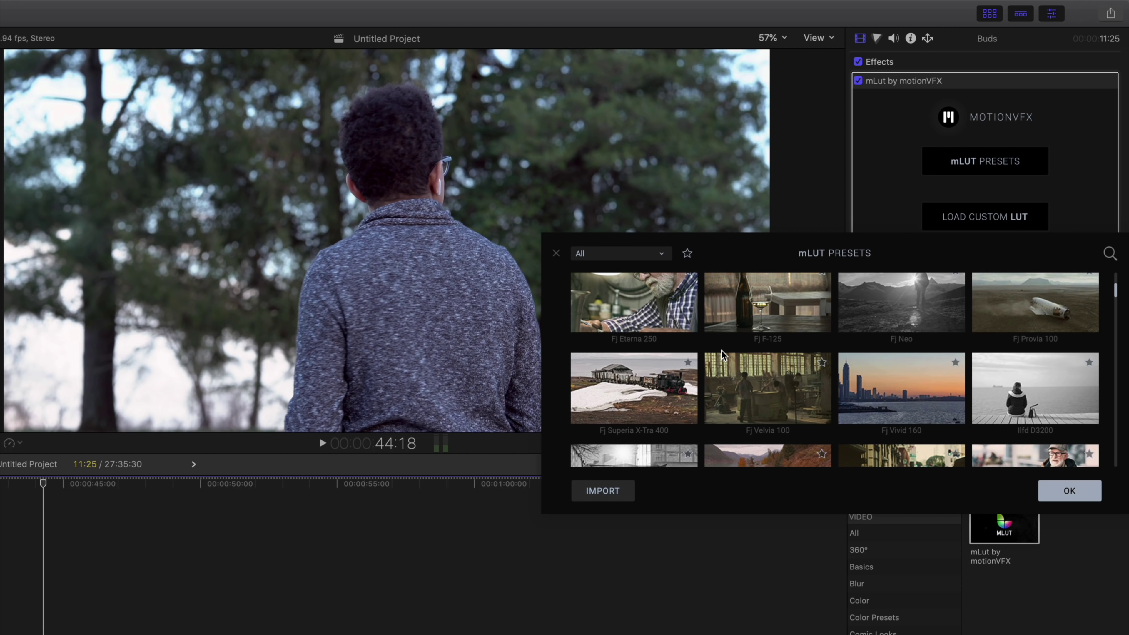
{"action": "scroll", "coordinate": [722, 356], "scroll_direction": "down", "scroll_amount": 6}
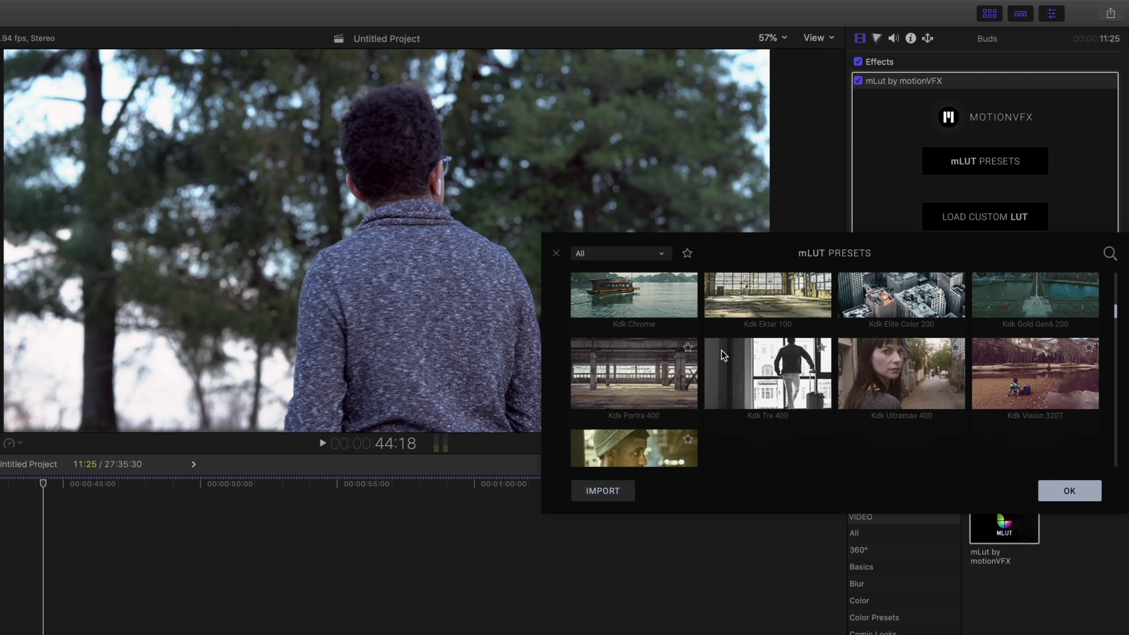
{"action": "scroll", "coordinate": [724, 355], "scroll_direction": "down", "scroll_amount": 6}
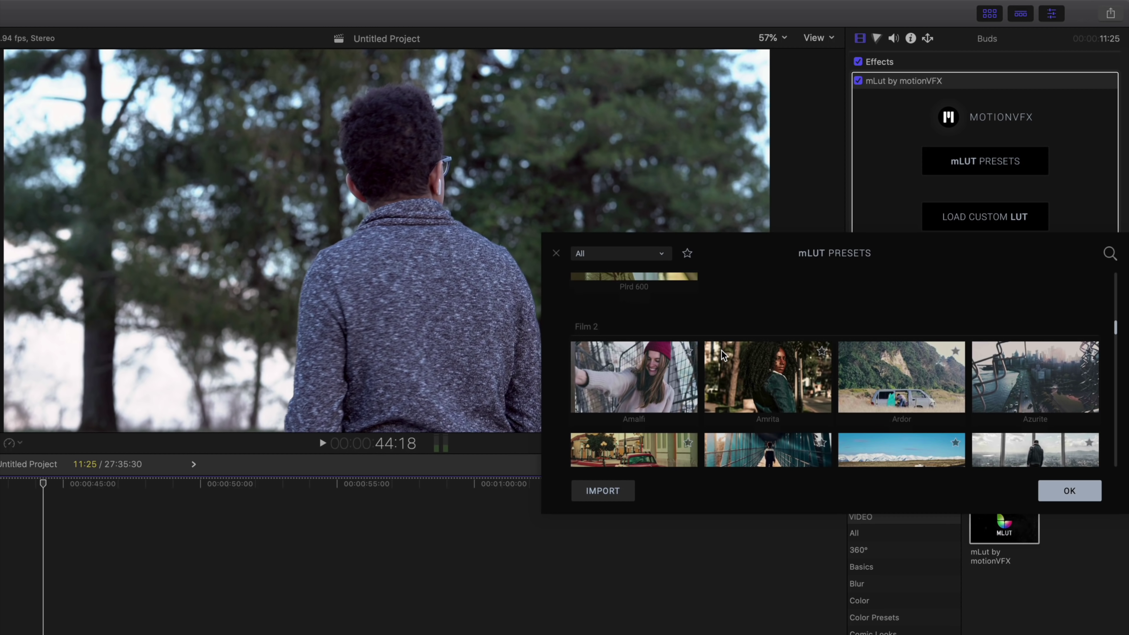
{"action": "scroll", "coordinate": [722, 355], "scroll_direction": "down", "scroll_amount": 8}
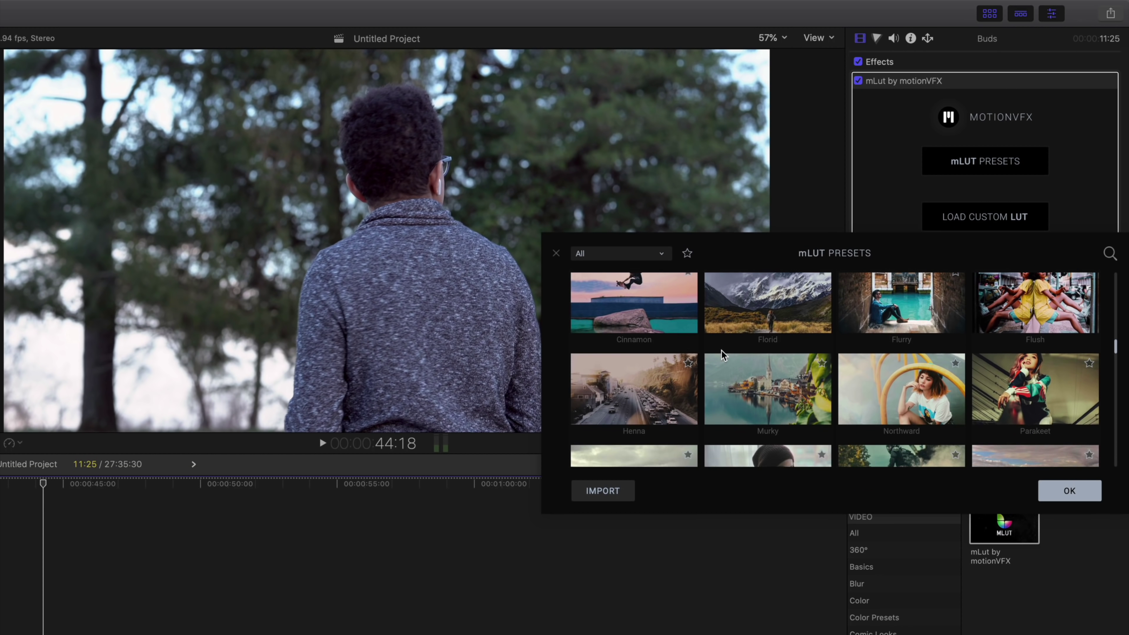
{"action": "scroll", "coordinate": [722, 354], "scroll_direction": "down", "scroll_amount": 4}
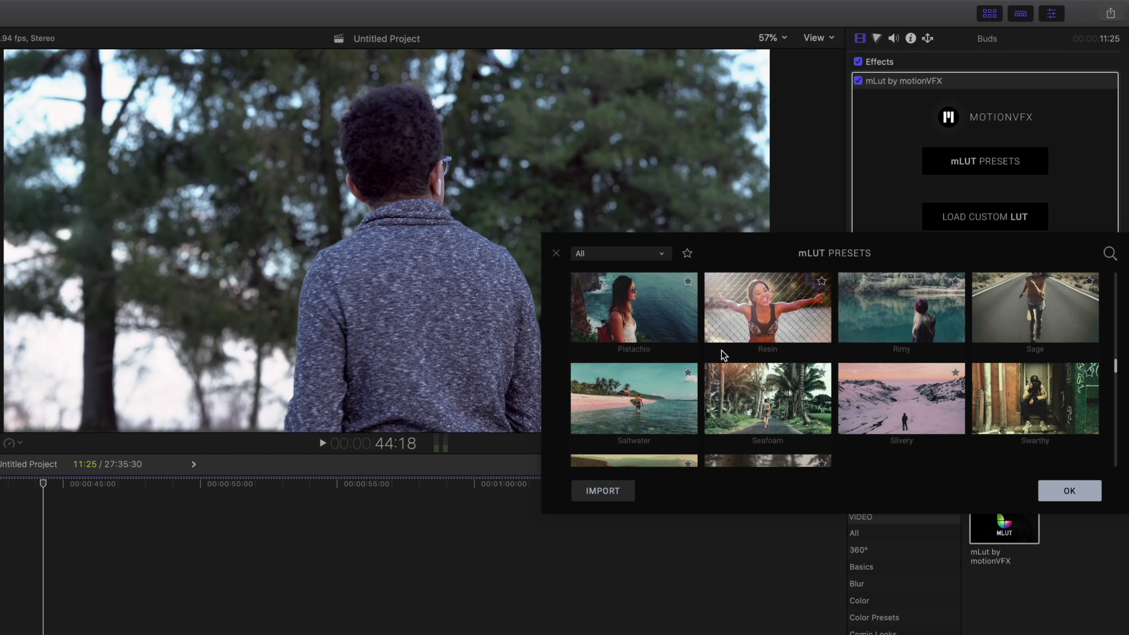
{"action": "scroll", "coordinate": [722, 354], "scroll_direction": "up", "scroll_amount": 12}
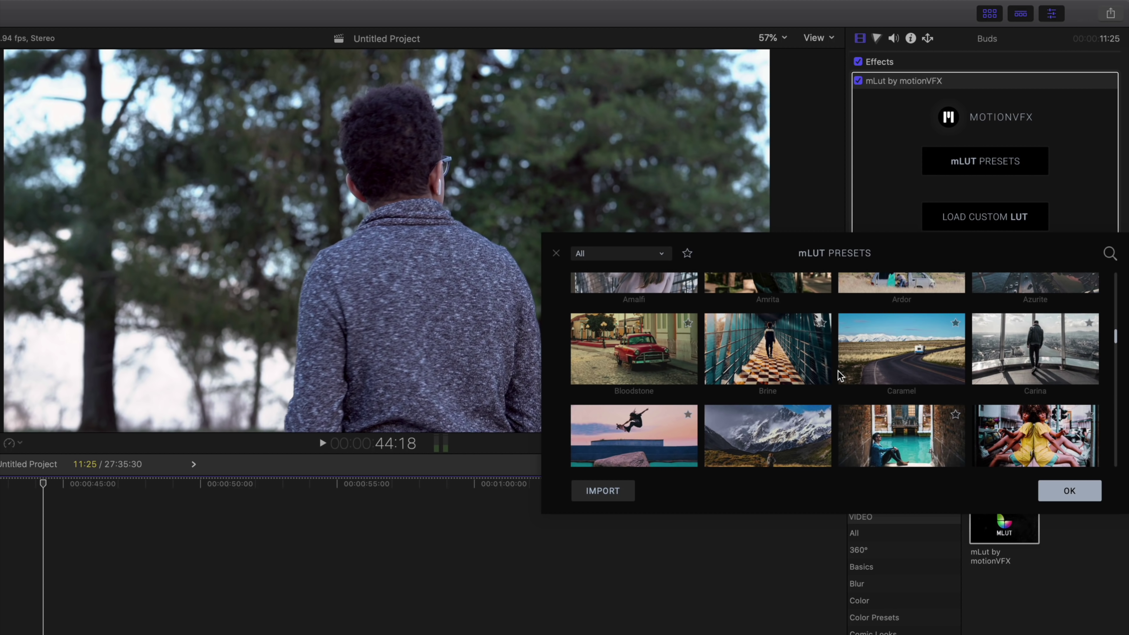
{"action": "scroll", "coordinate": [839, 376], "scroll_direction": "down", "scroll_amount": 3}
{"action": "scroll", "coordinate": [863, 386], "scroll_direction": "down", "scroll_amount": 2}
{"action": "scroll", "coordinate": [863, 385], "scroll_direction": "up", "scroll_amount": 2}
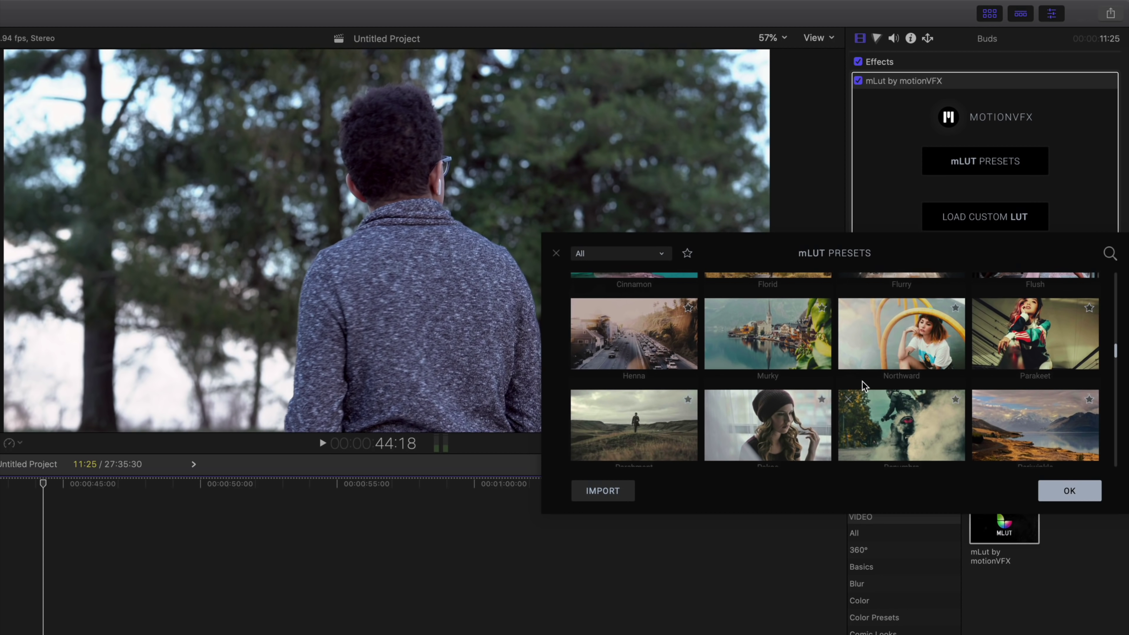
Try the Flurry, Northward and Flush looks on the Buds clip, and apply the Caramel preset
{"action": "left_click", "coordinate": [886, 348]}
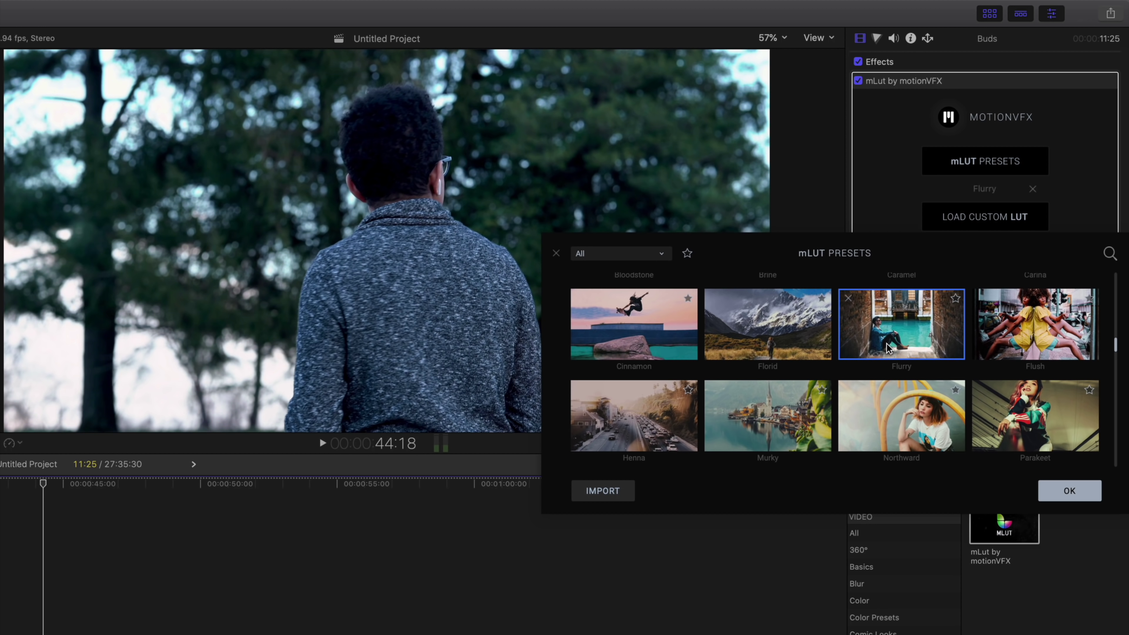
{"action": "left_click", "coordinate": [890, 414]}
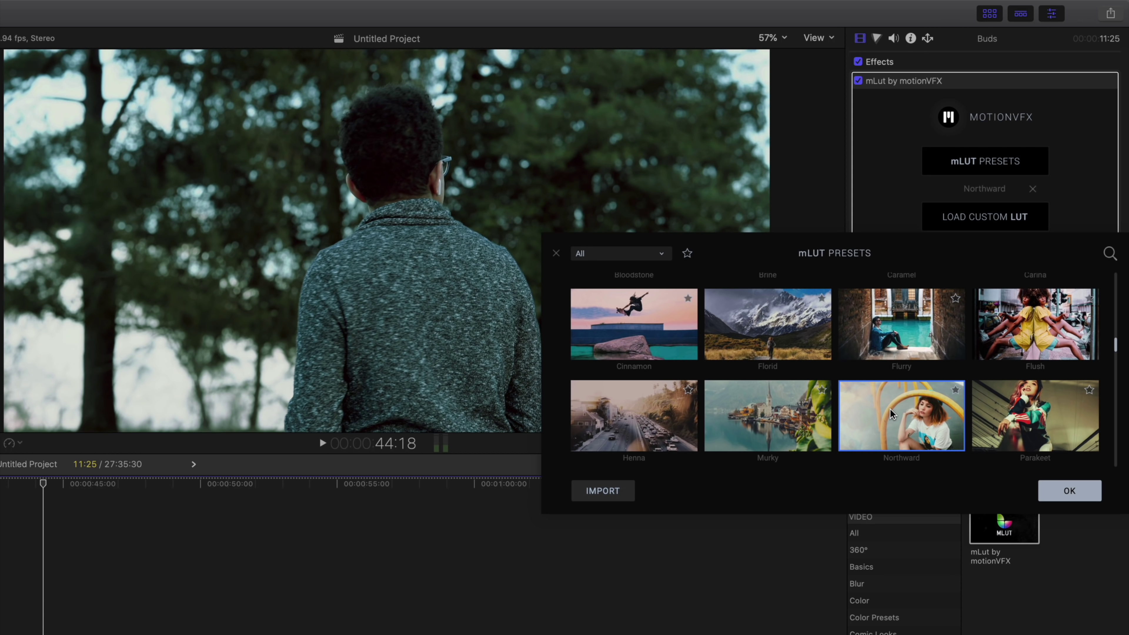
{"action": "scroll", "coordinate": [893, 409], "scroll_direction": "up", "scroll_amount": 3}
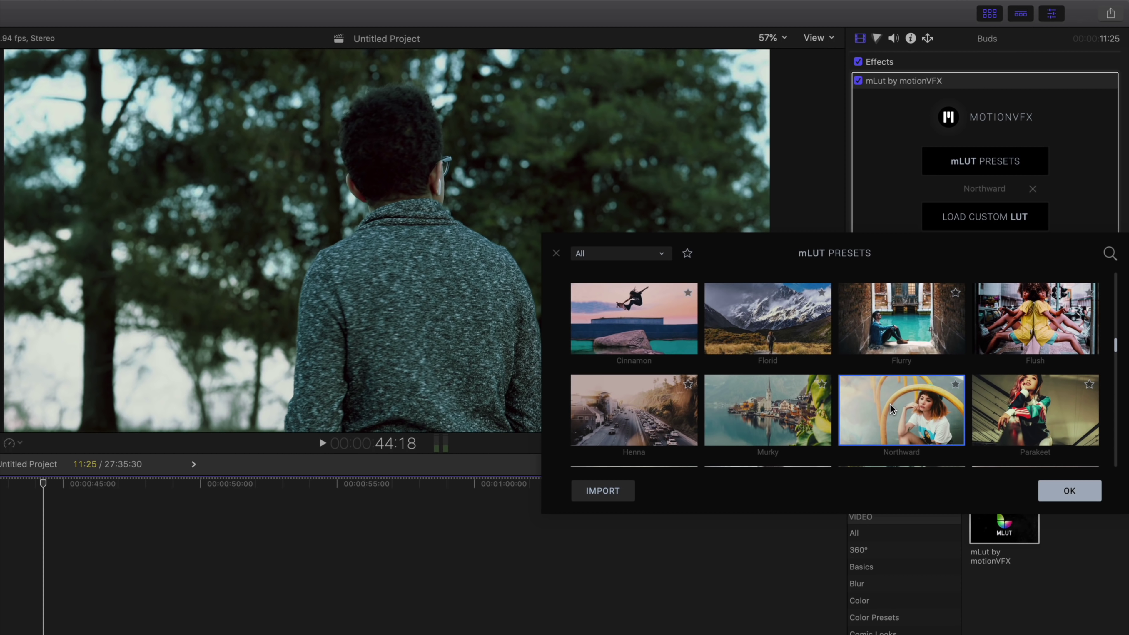
{"action": "left_click", "coordinate": [1036, 403]}
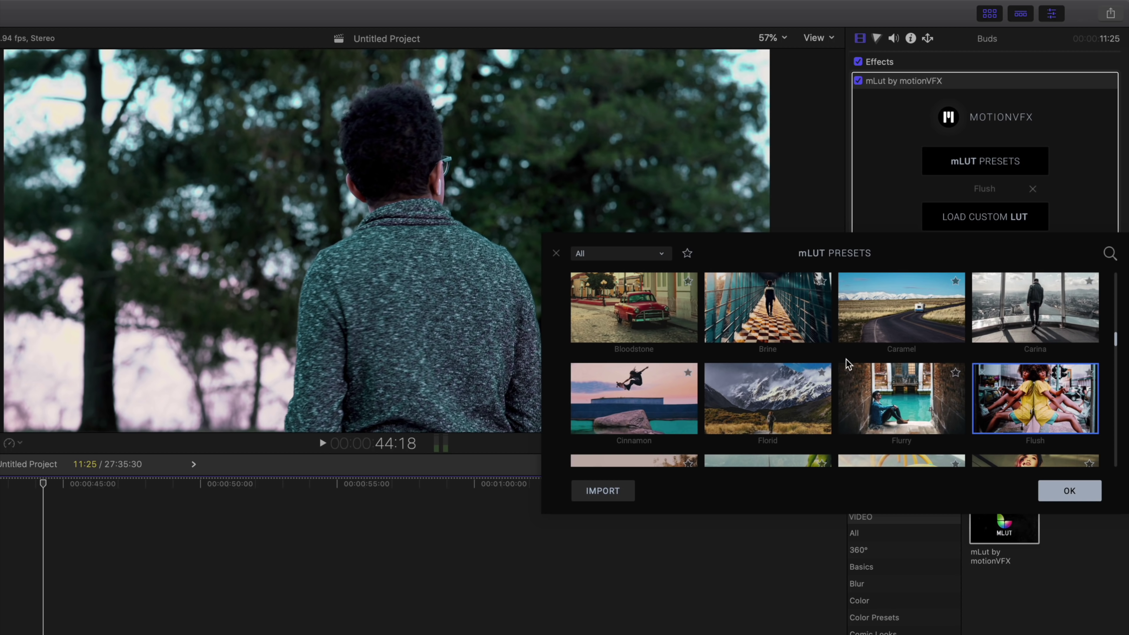
{"action": "left_click", "coordinate": [796, 342]}
{"action": "left_click", "coordinate": [881, 327]}
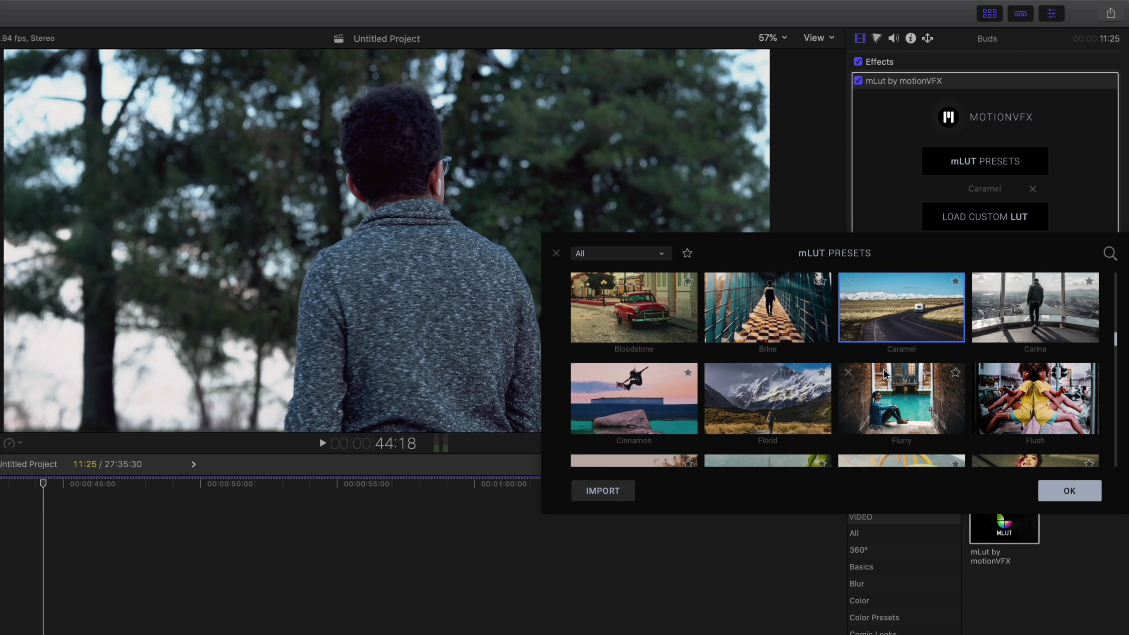
{"action": "scroll", "coordinate": [885, 367], "scroll_direction": "up", "scroll_amount": 2}
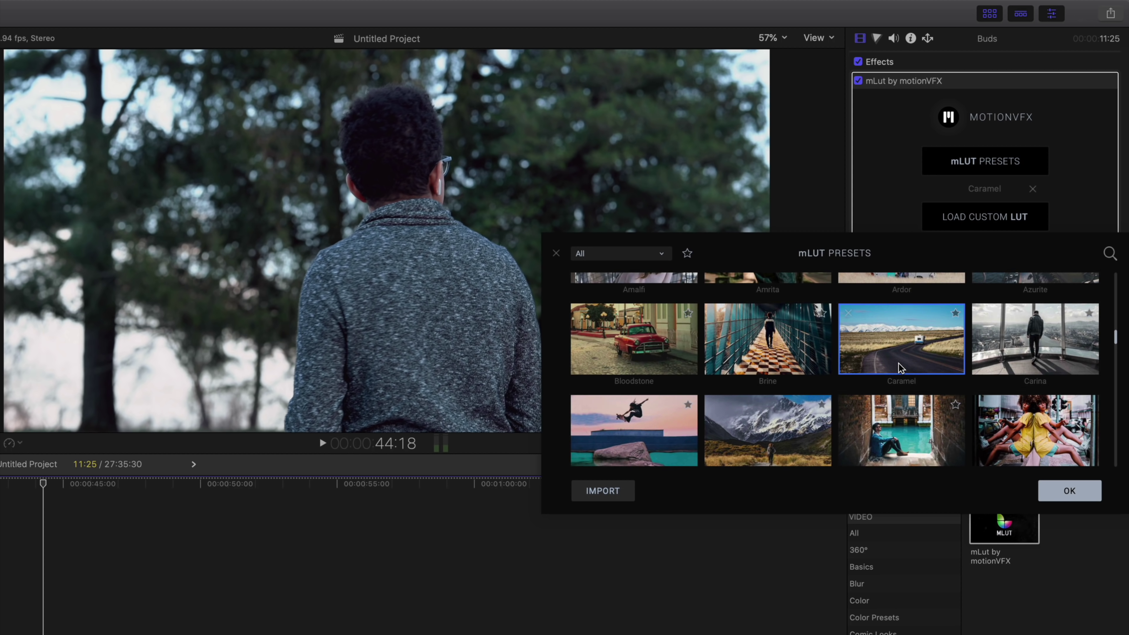
{"action": "left_click", "coordinate": [1069, 490]}
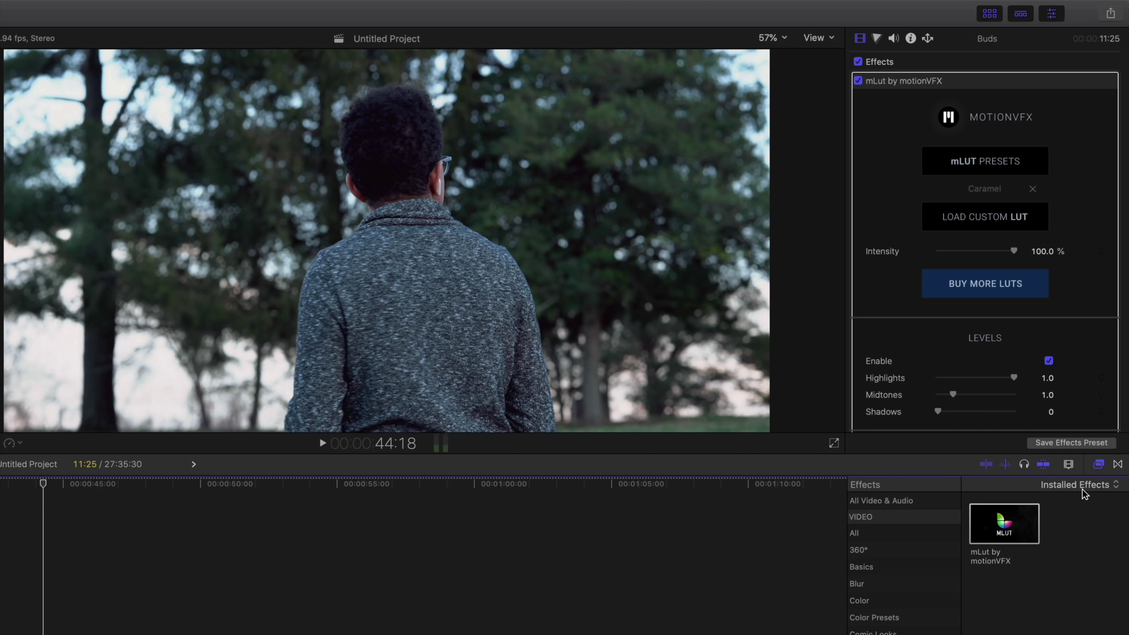
Examine the mLut levels, contrast and hue/saturation settings, and compare the Buds clip with the effect switched off and on
{"action": "scroll", "coordinate": [1010, 385], "scroll_direction": "down", "scroll_amount": 5}
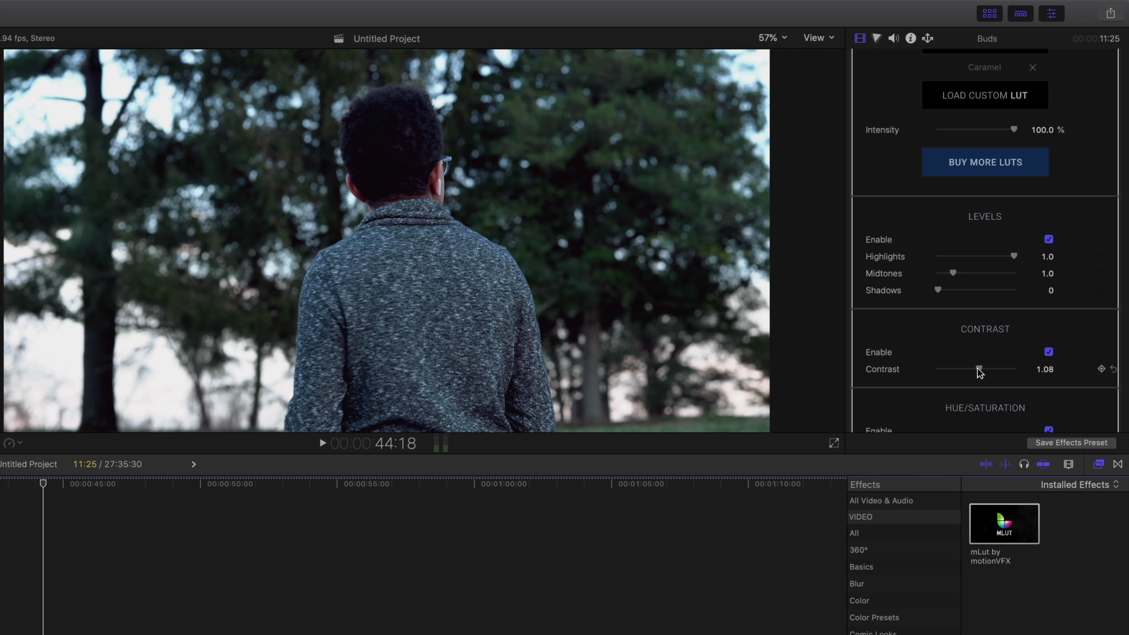
{"action": "scroll", "coordinate": [980, 373], "scroll_direction": "down", "scroll_amount": 5}
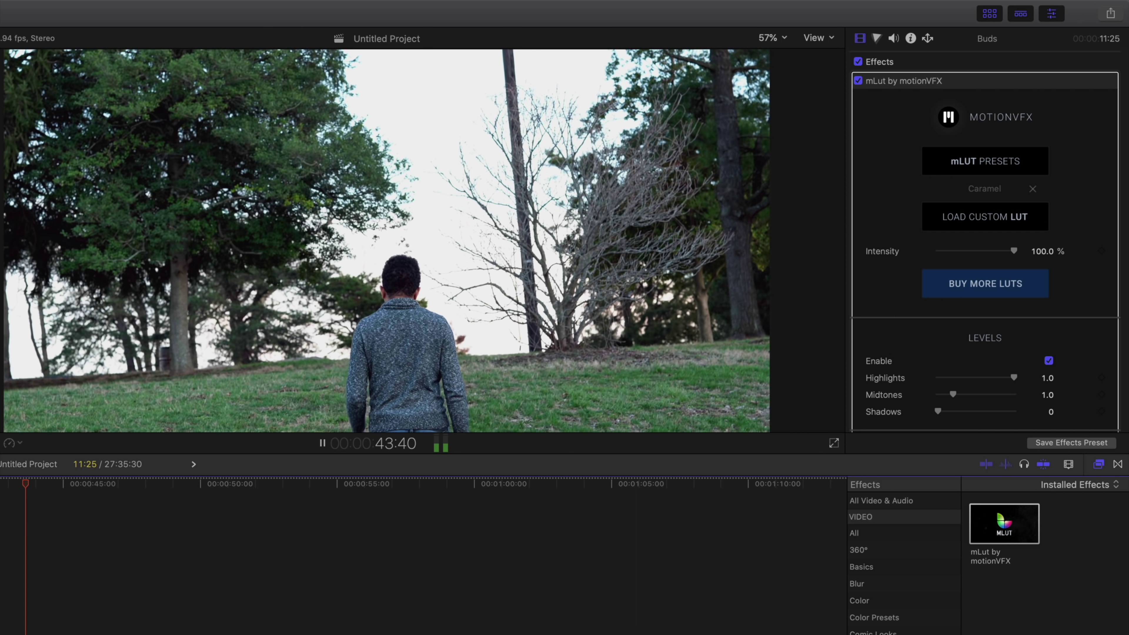
{"action": "key", "text": "space"}
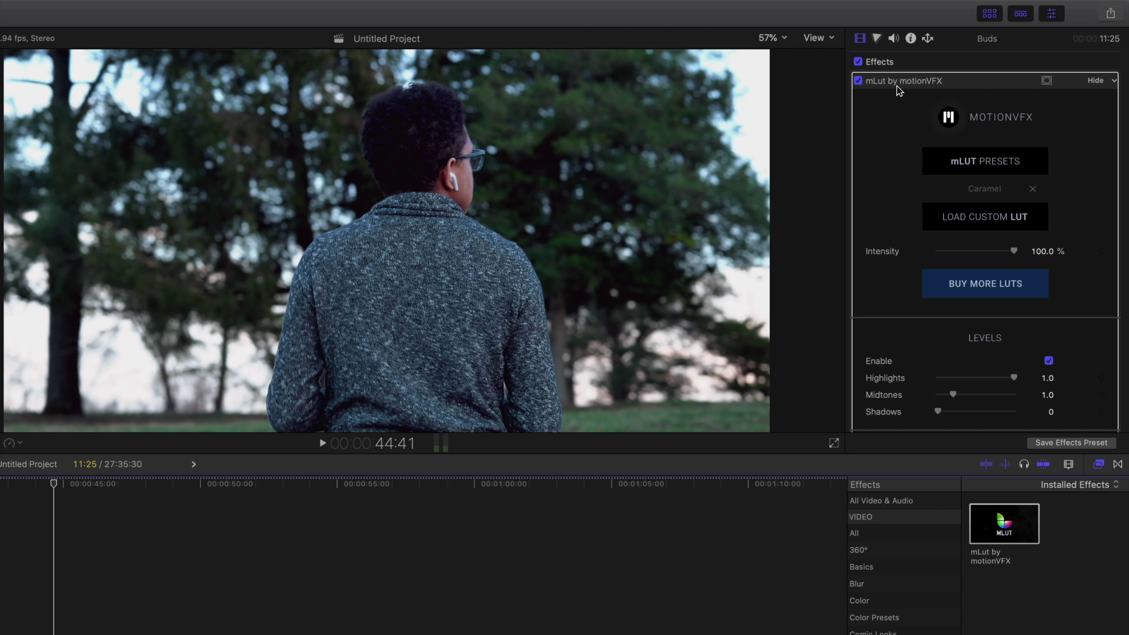
{"action": "left_click", "coordinate": [858, 81]}
{"action": "left_click", "coordinate": [858, 80]}
{"action": "left_click", "coordinate": [857, 81]}
{"action": "left_click", "coordinate": [858, 81]}
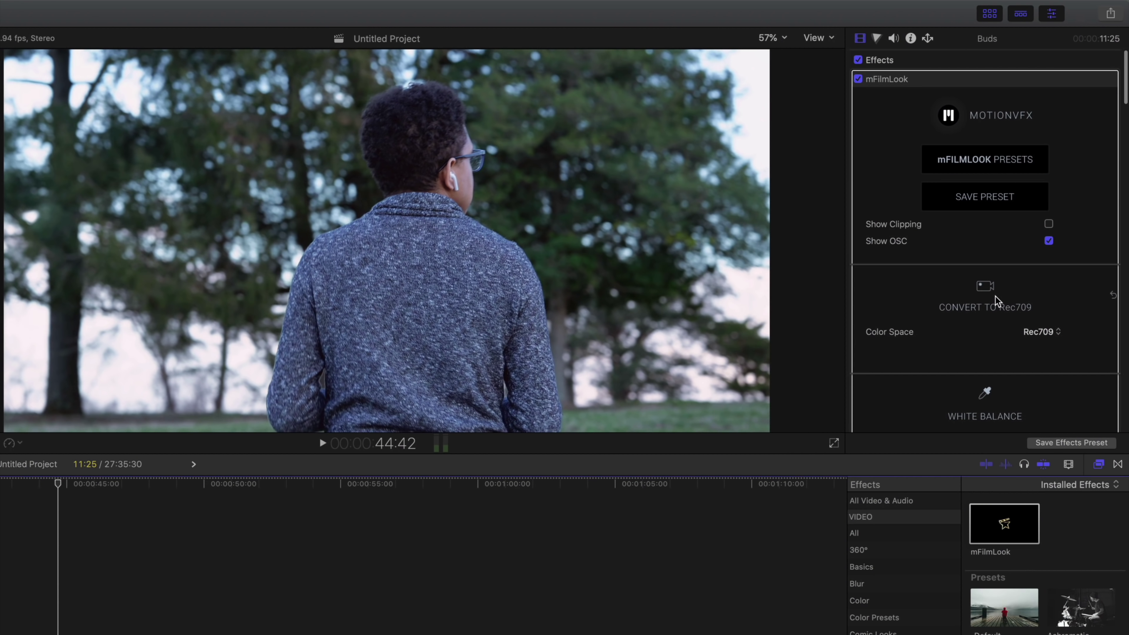
Import the entire mLUT library into the LUT presets of the clip's mFilmLook effect and open the preset category list
{"action": "scroll", "coordinate": [995, 300], "scroll_direction": "down", "scroll_amount": 5}
{"action": "scroll", "coordinate": [995, 301], "scroll_direction": "down", "scroll_amount": 15}
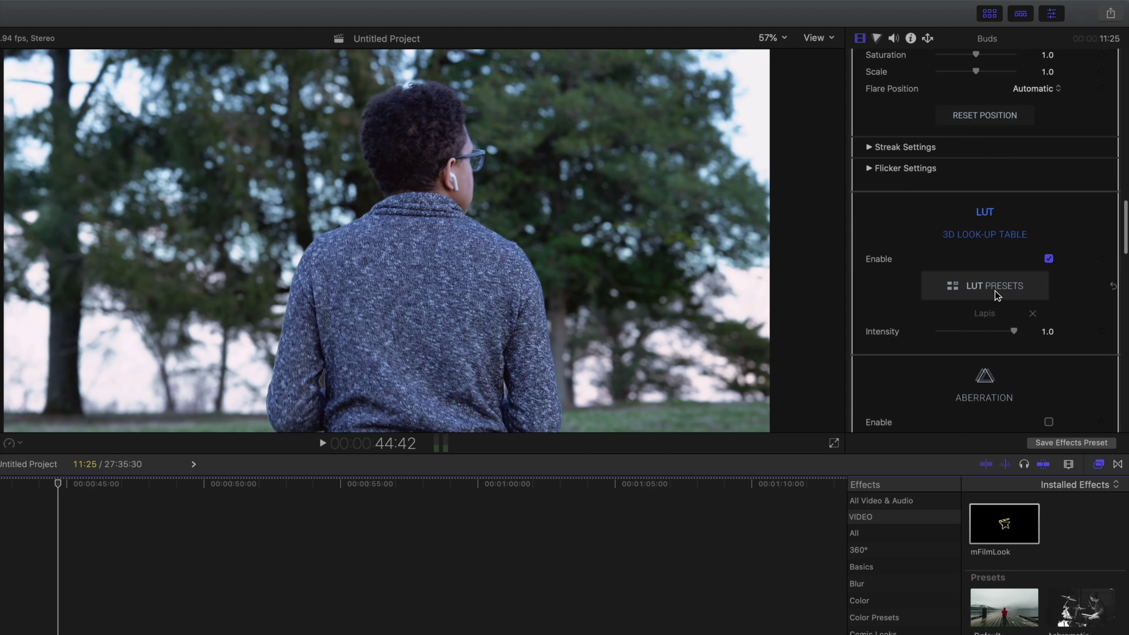
{"action": "left_click", "coordinate": [1007, 294]}
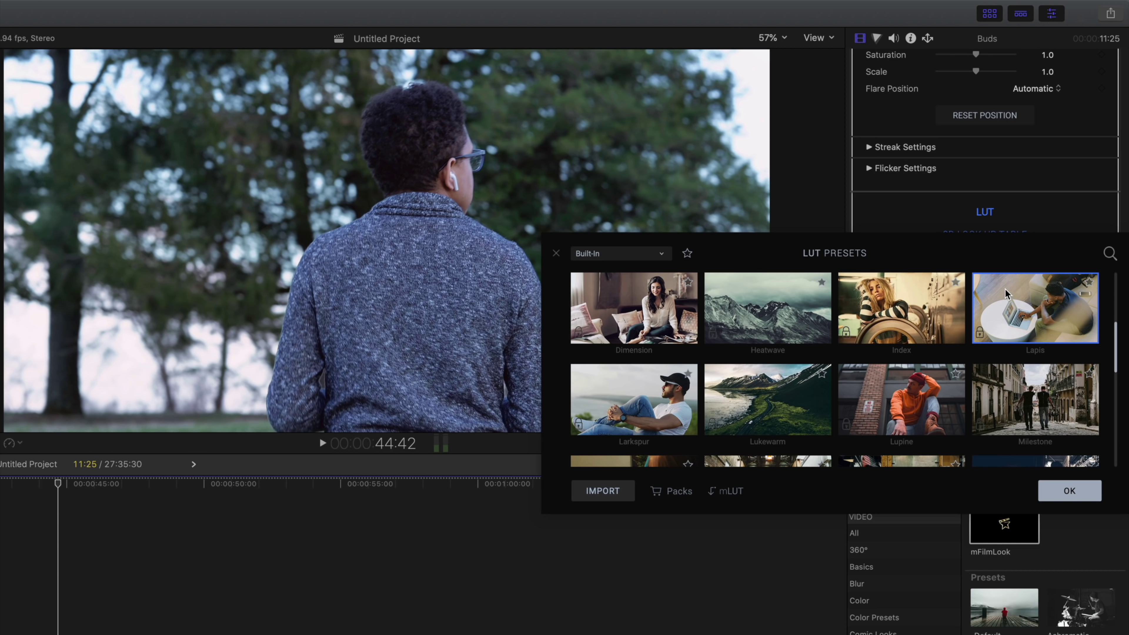
{"action": "left_click", "coordinate": [731, 492]}
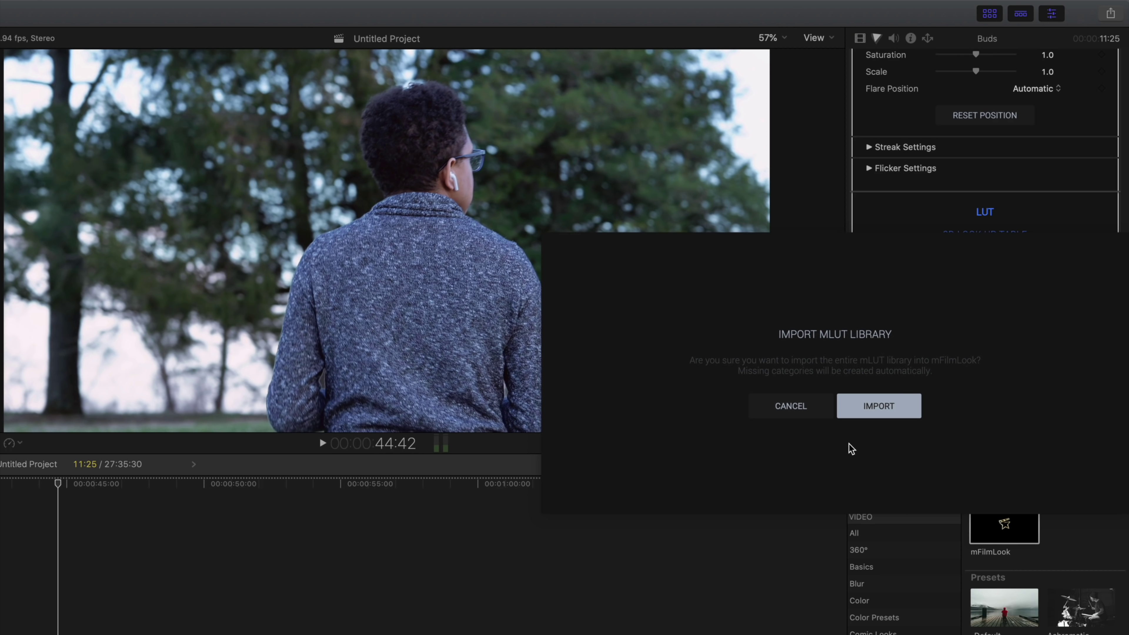
{"action": "left_click", "coordinate": [879, 406]}
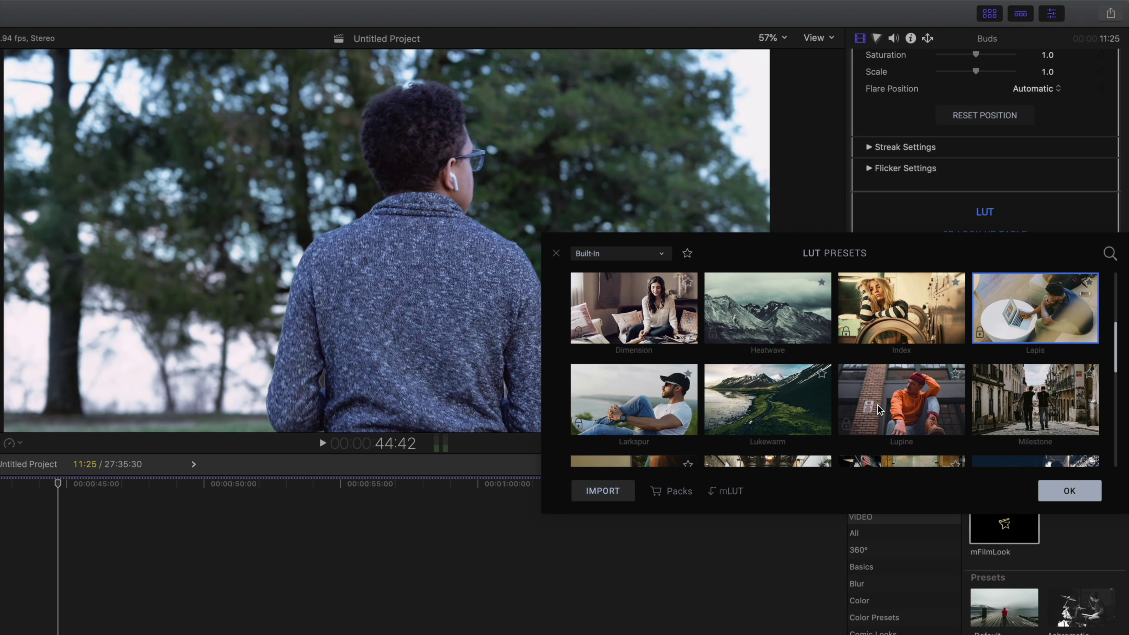
{"action": "left_click", "coordinate": [660, 255]}
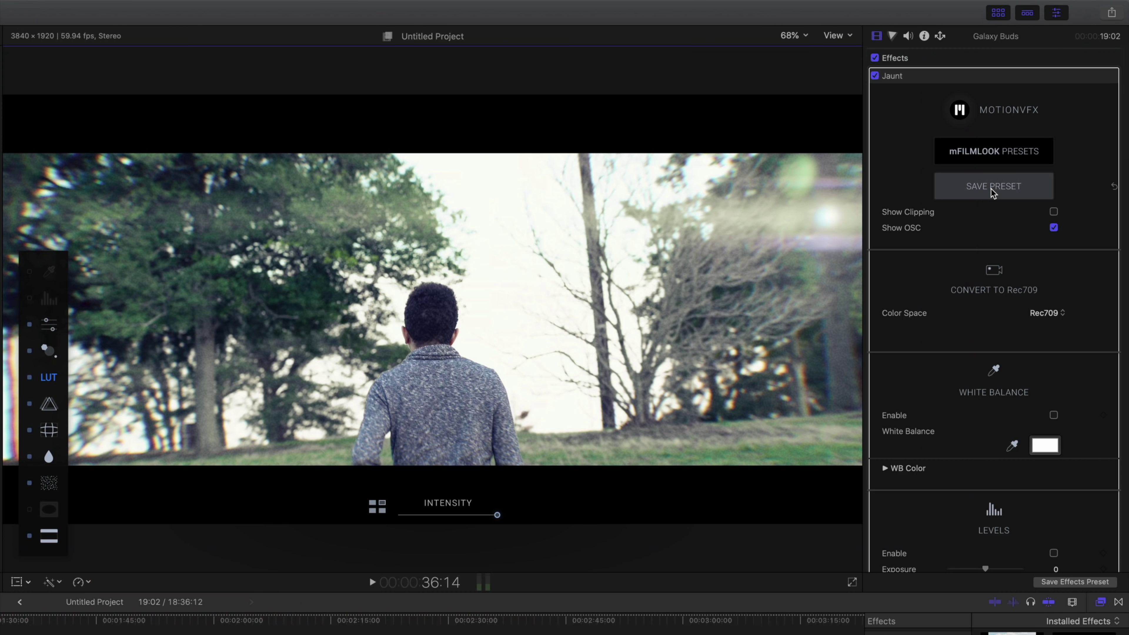
{"action": "left_click", "coordinate": [991, 189]}
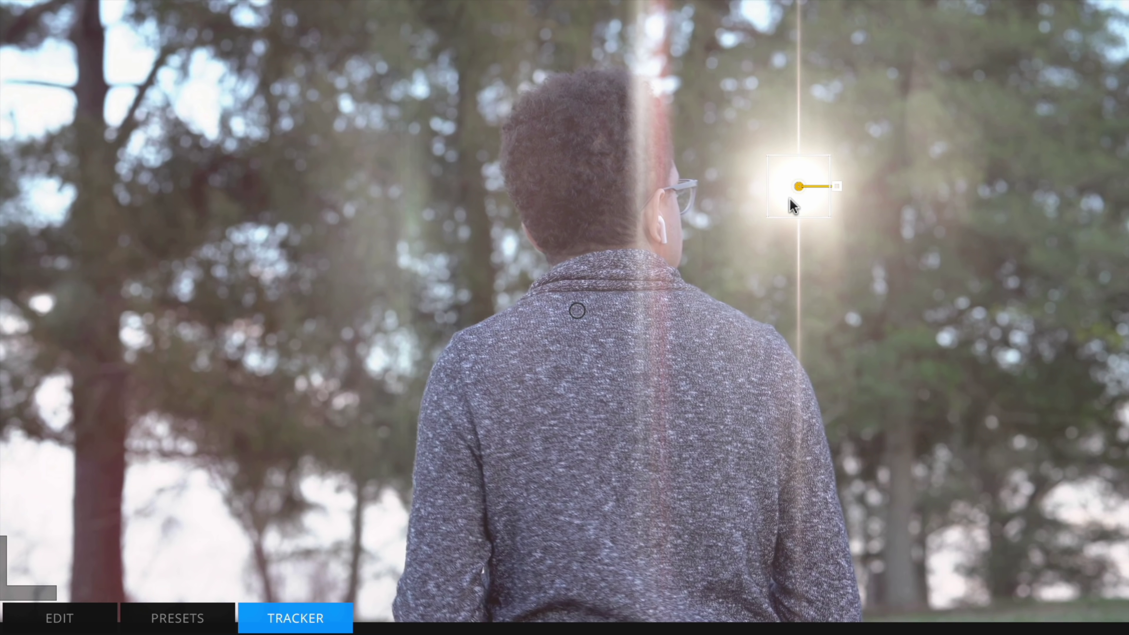
{"action": "left_click_drag", "start_coordinate": [799, 187], "coordinate": [907, 260]}
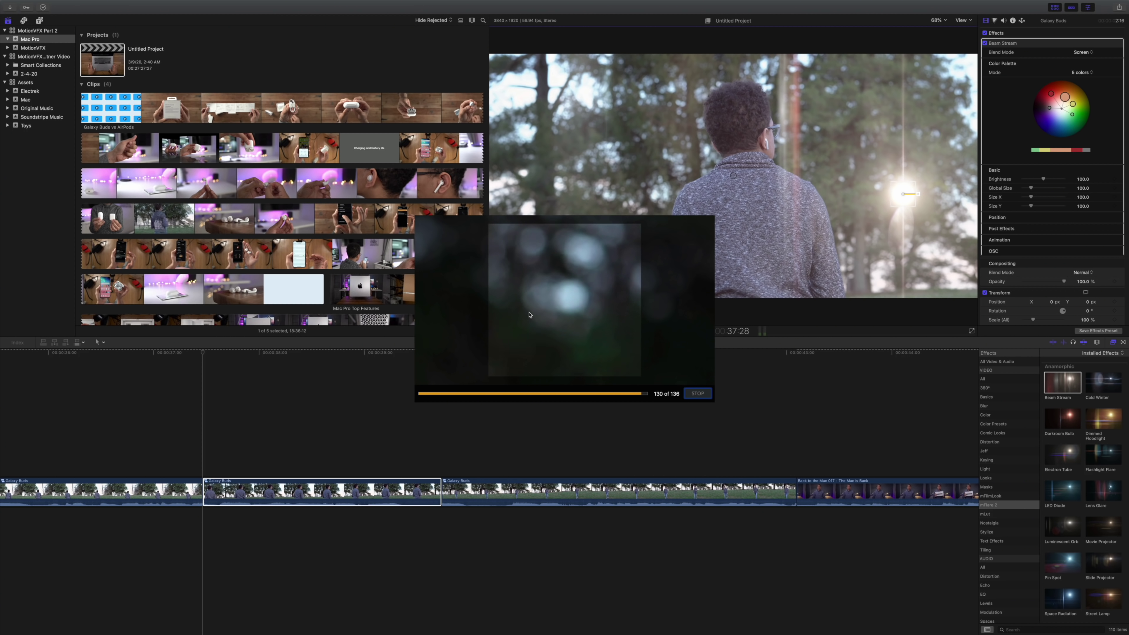
{"action": "key", "text": "space"}
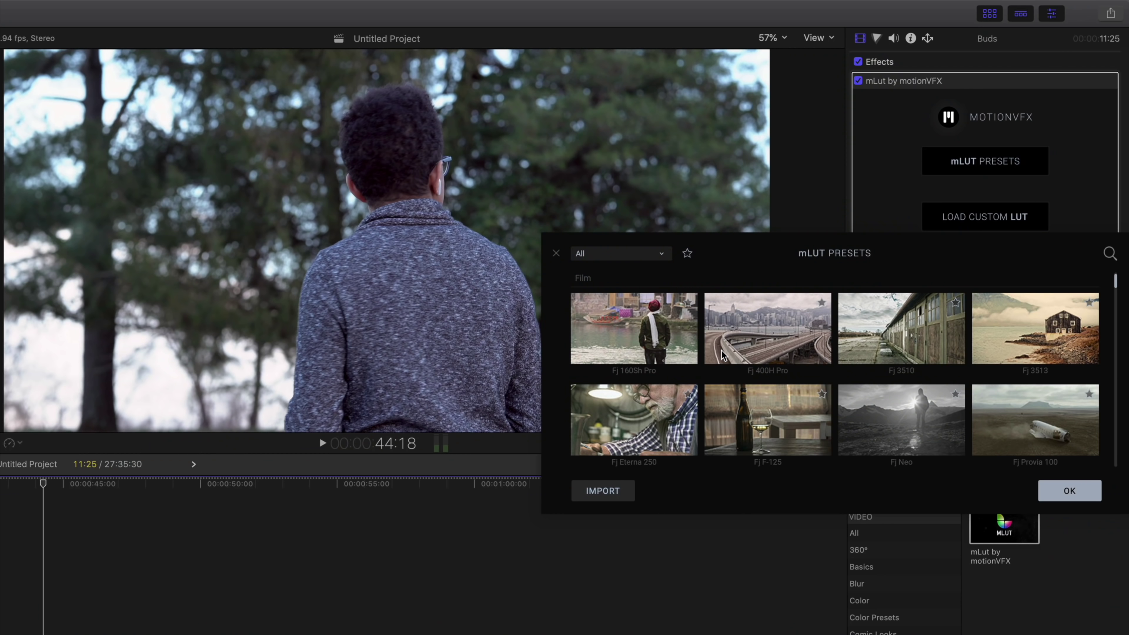
{"action": "scroll", "coordinate": [722, 355], "scroll_direction": "down", "scroll_amount": 10}
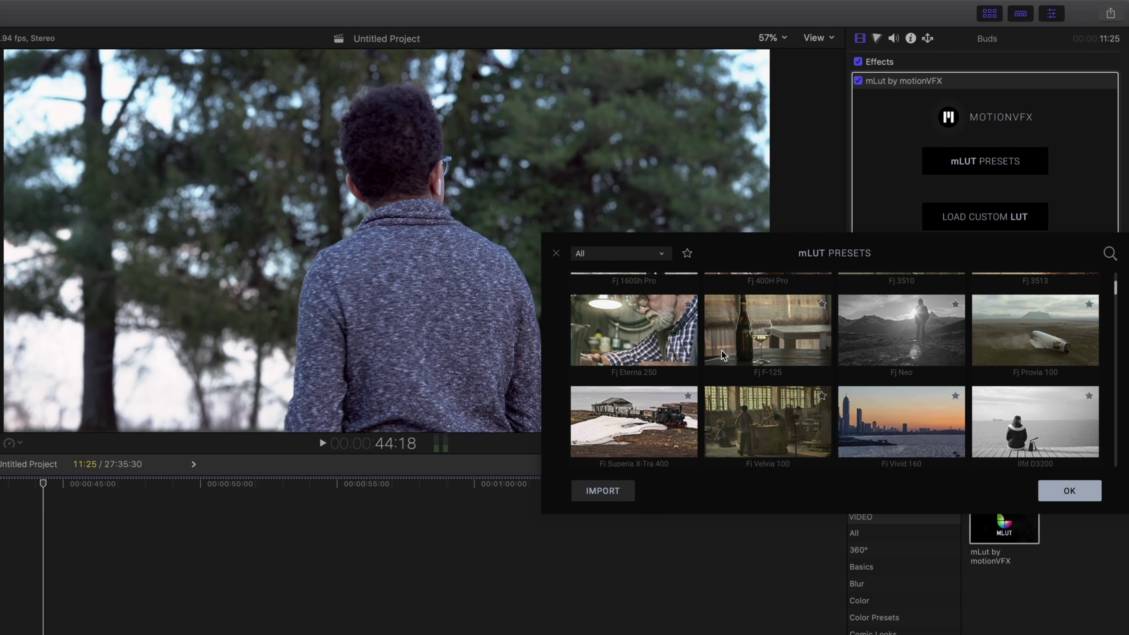